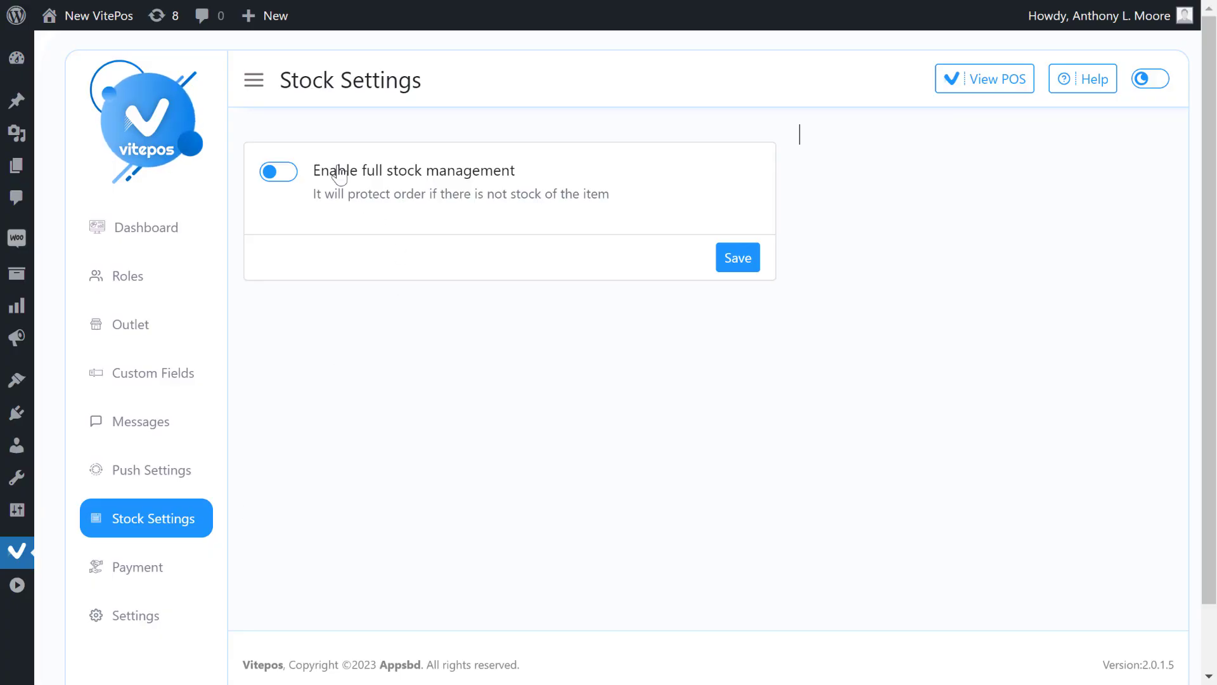
Highlight the Stock Settings heading, full stock management label and stock protection description
left_click_drag(282, 83, 467, 87)
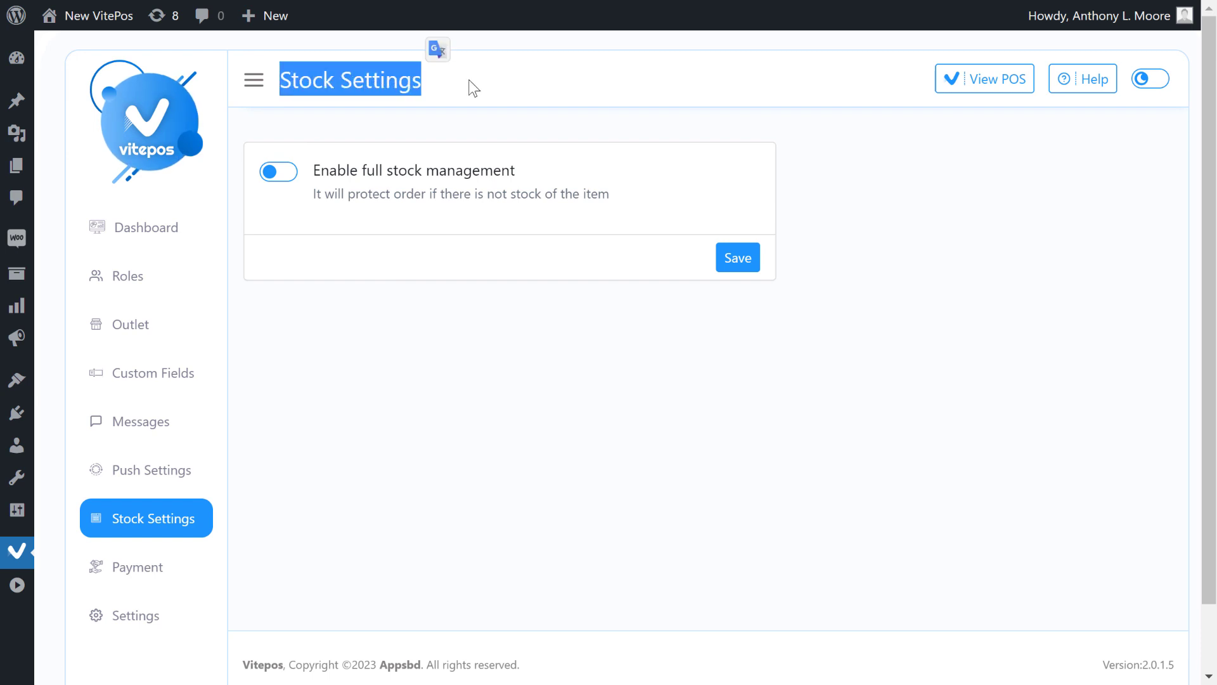
left_click(475, 89)
left_click_drag(316, 171, 533, 172)
left_click(525, 98)
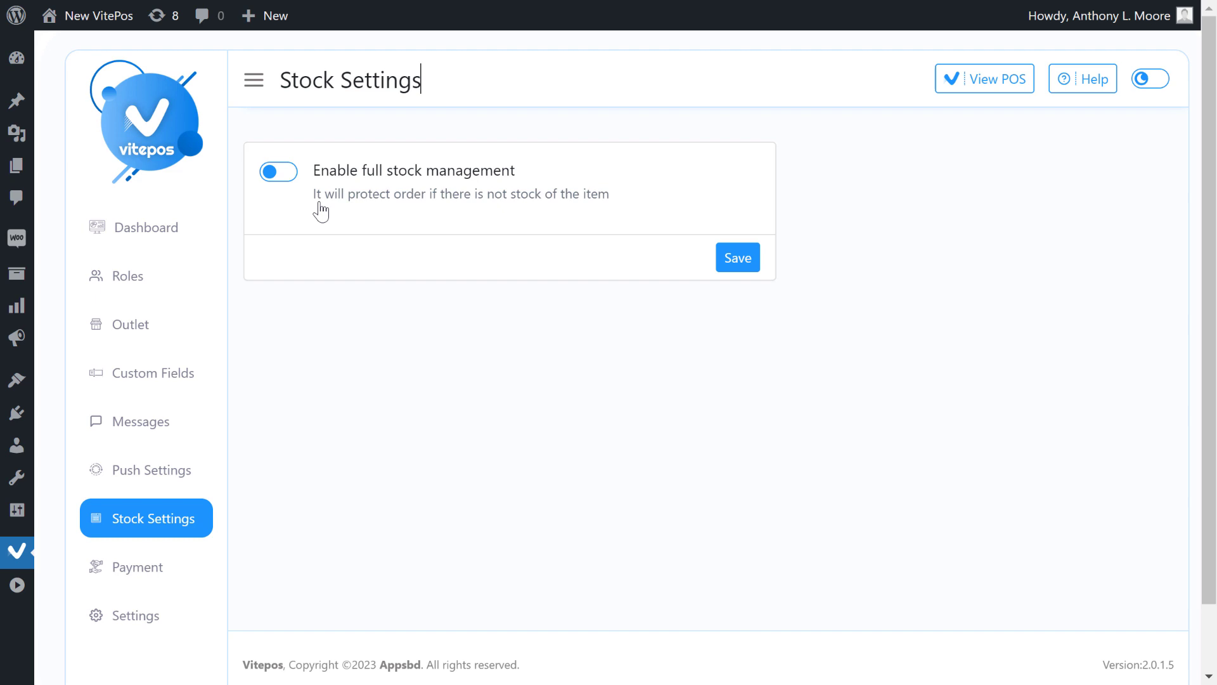
left_click_drag(351, 203, 611, 128)
left_click(515, 170)
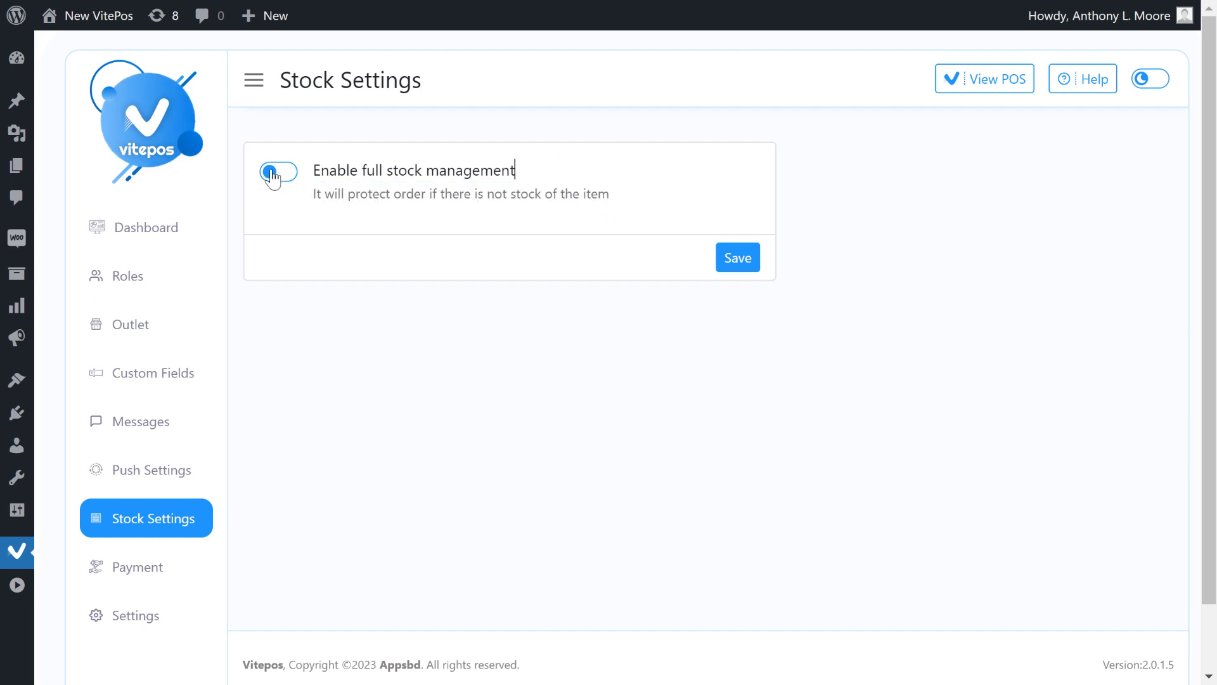
Add Wave Jasmine, Fresh Tisu, an Apex Black High Heel and Man Shoes to the POS cart
left_click(992, 94)
left_click(632, 270)
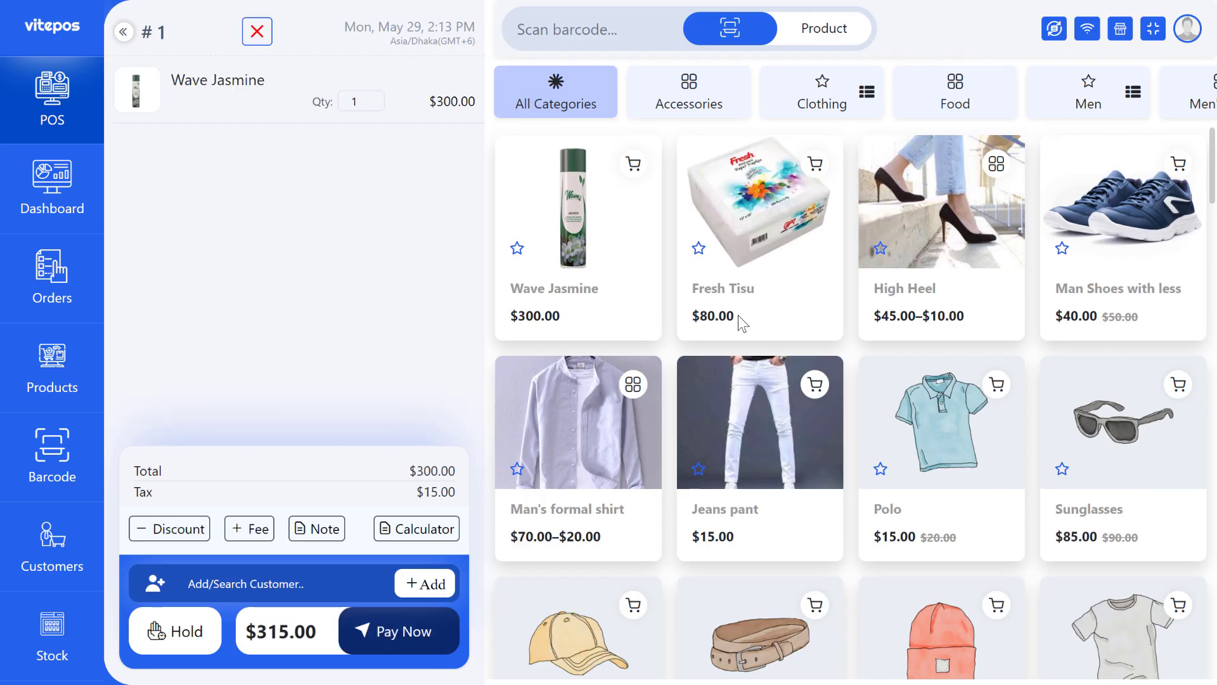
left_click(771, 239)
left_click(920, 248)
left_click(690, 214)
left_click(743, 277)
left_click(690, 277)
left_click(749, 313)
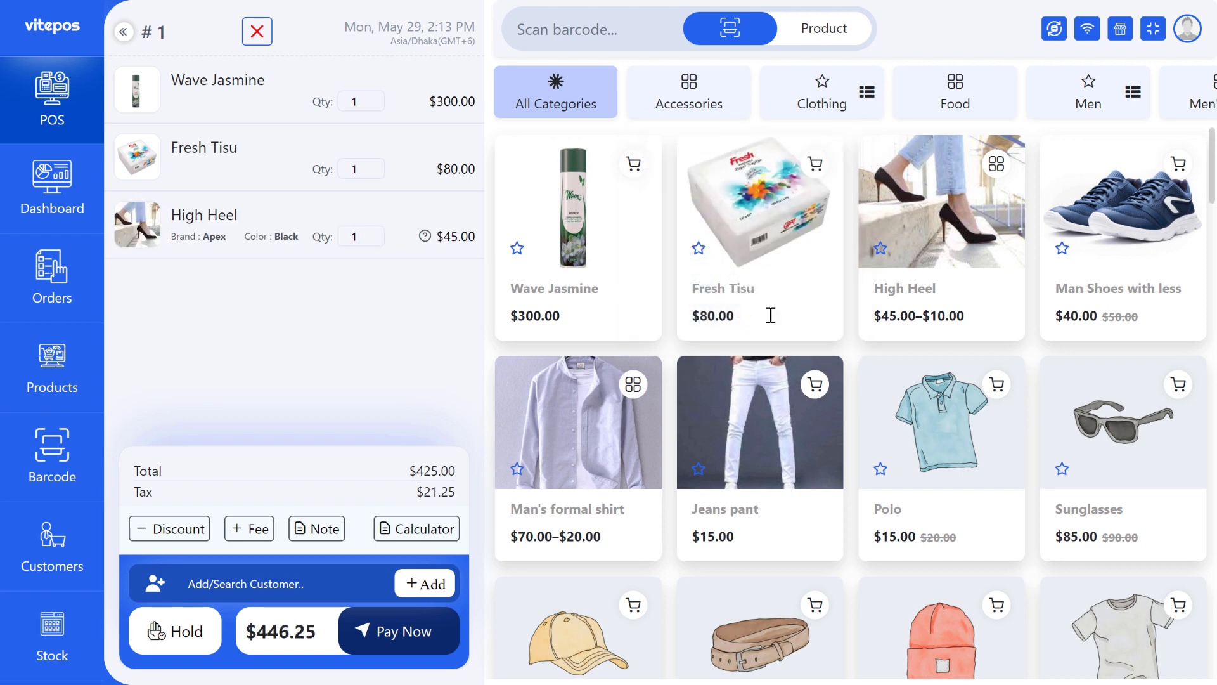
left_click(1111, 236)
Pay the $488.25 cart total with the exact cash amount
left_click(402, 630)
left_click(676, 322)
left_click(1050, 418)
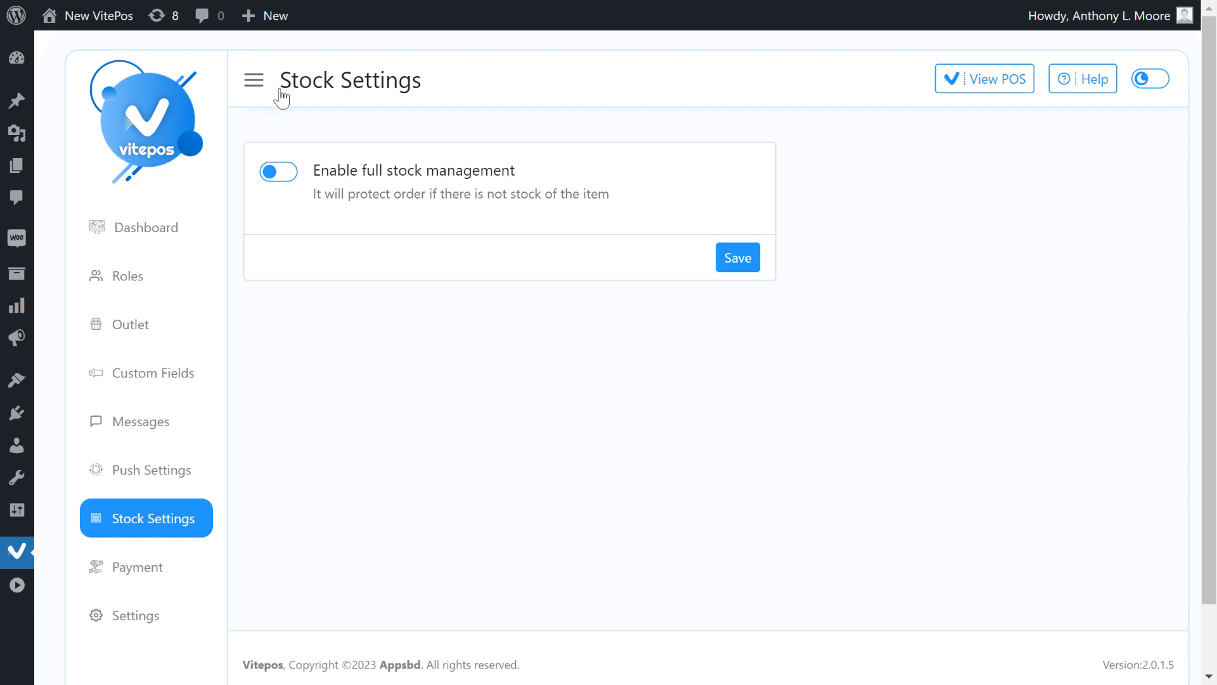
Turn on the Enable full stock management toggle
left_click_drag(284, 82, 484, 109)
left_click_drag(304, 179, 536, 177)
left_click(501, 180)
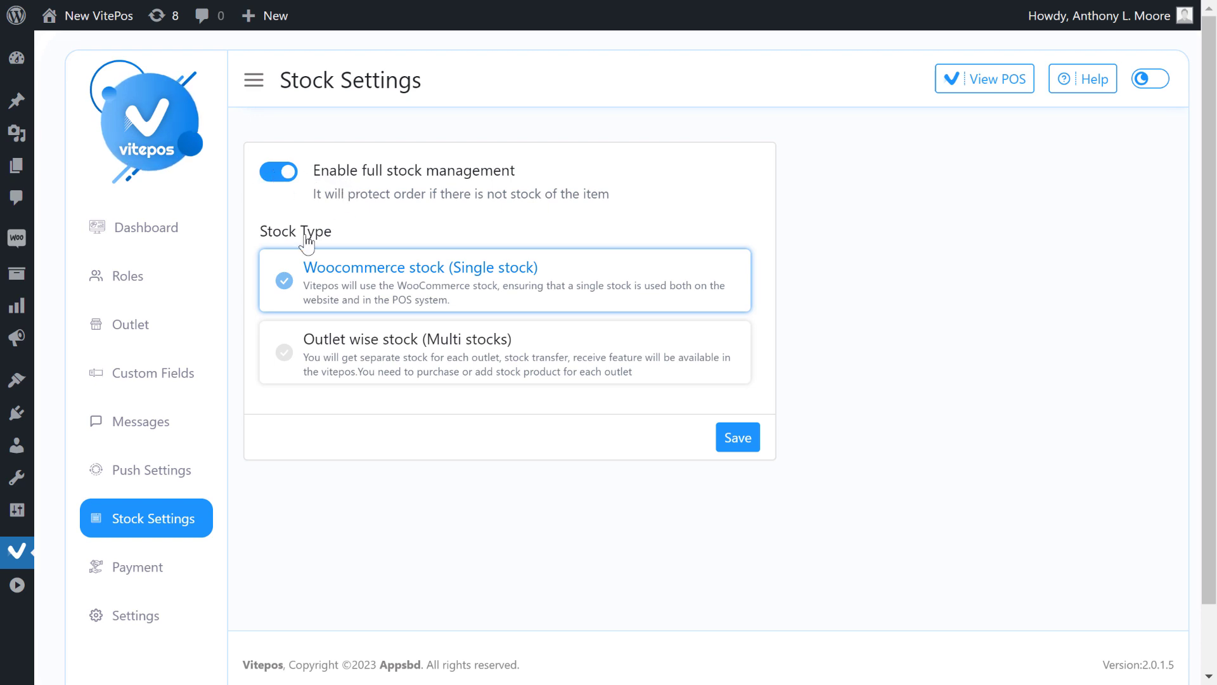
Keep WooCommerce single stock, save the stock settings and open the POS
triple_click(284, 238)
left_click(376, 229)
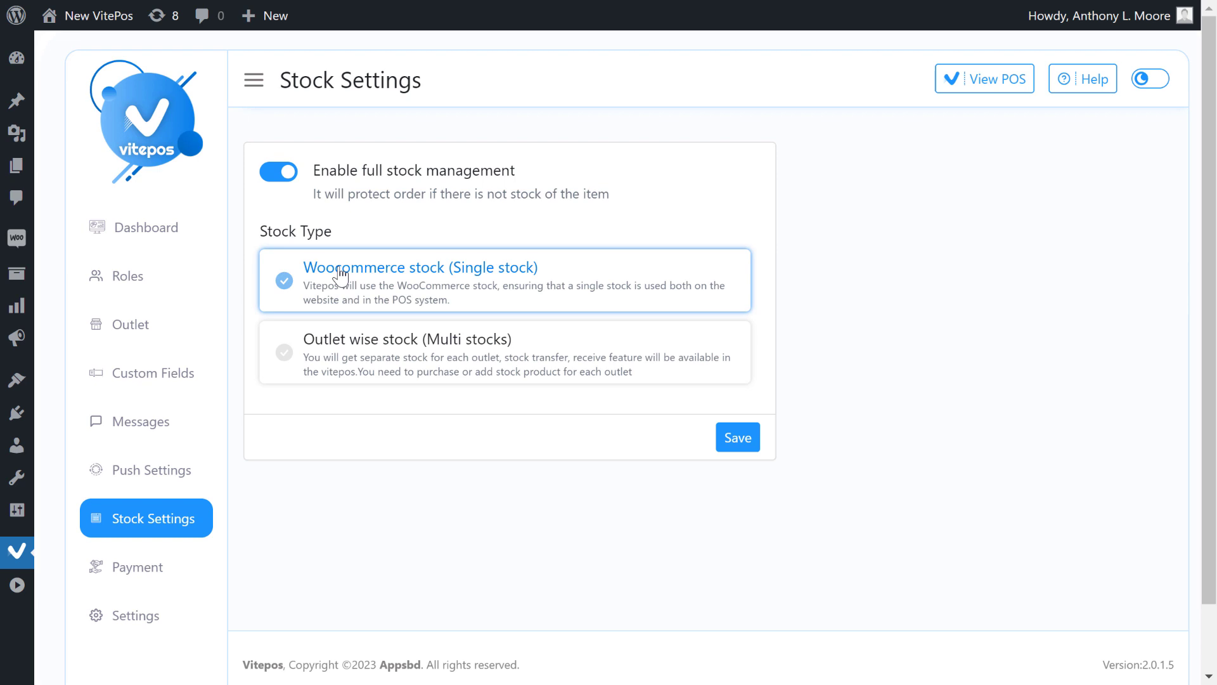
left_click(723, 439)
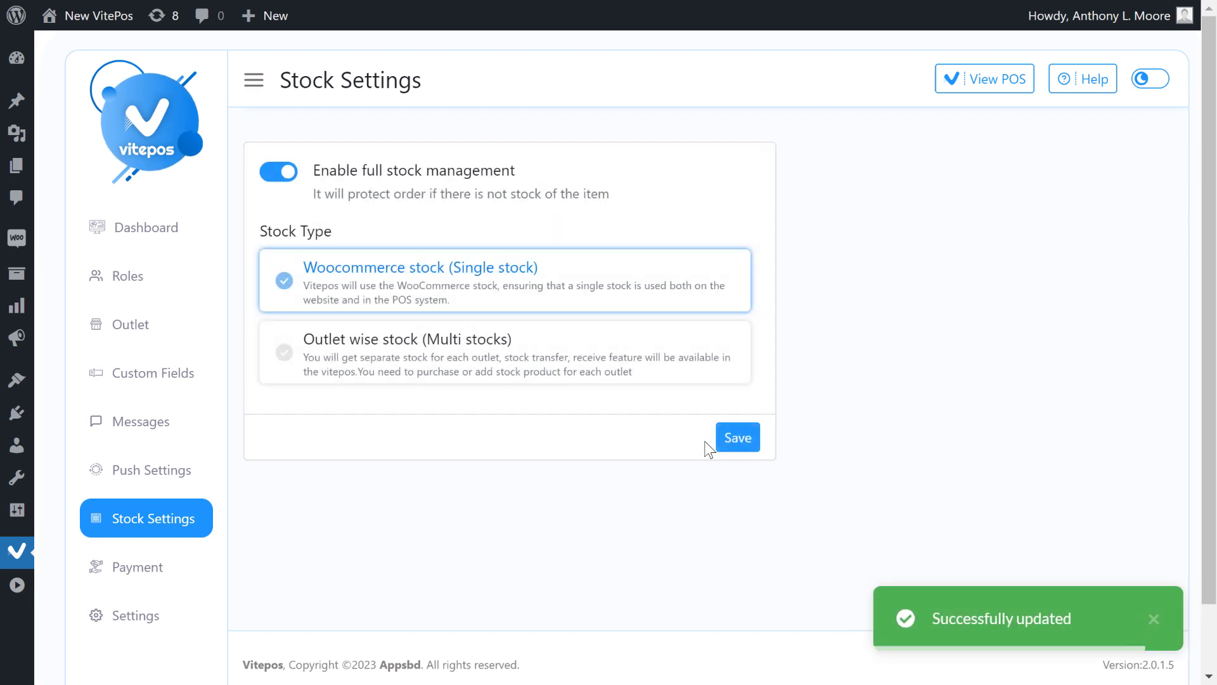
left_click(977, 96)
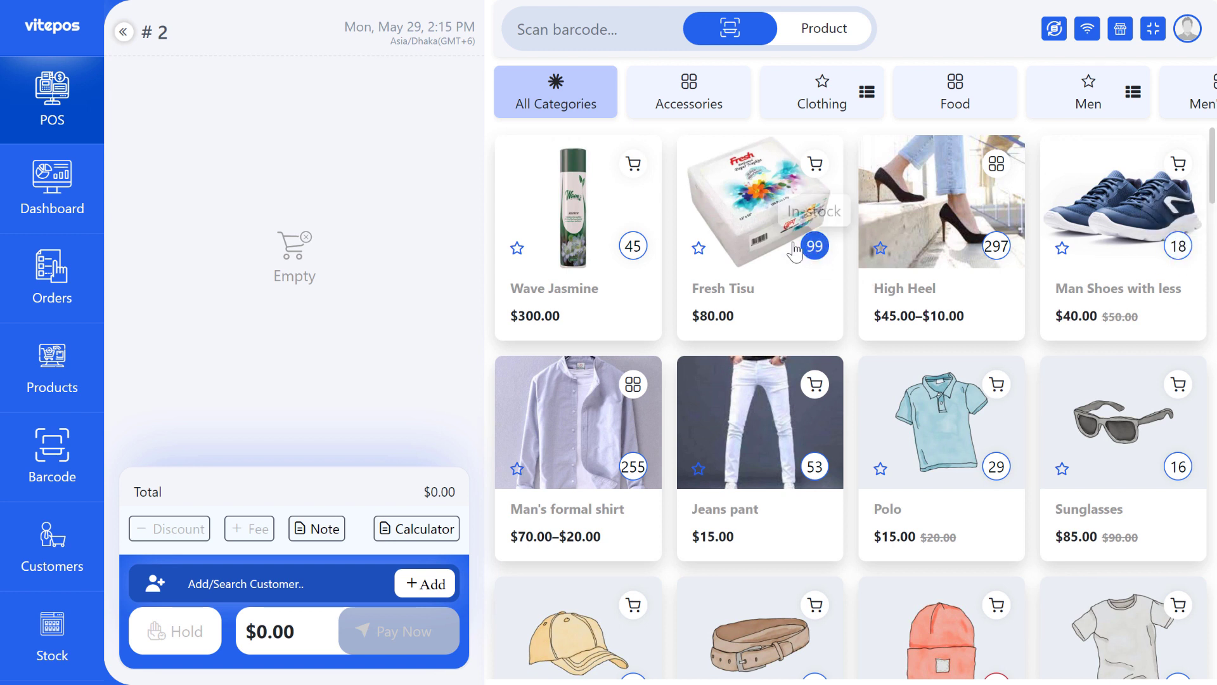
Add Fresh Tisu to the cart and set its quantity to 50
left_click(767, 227)
double_click(351, 101)
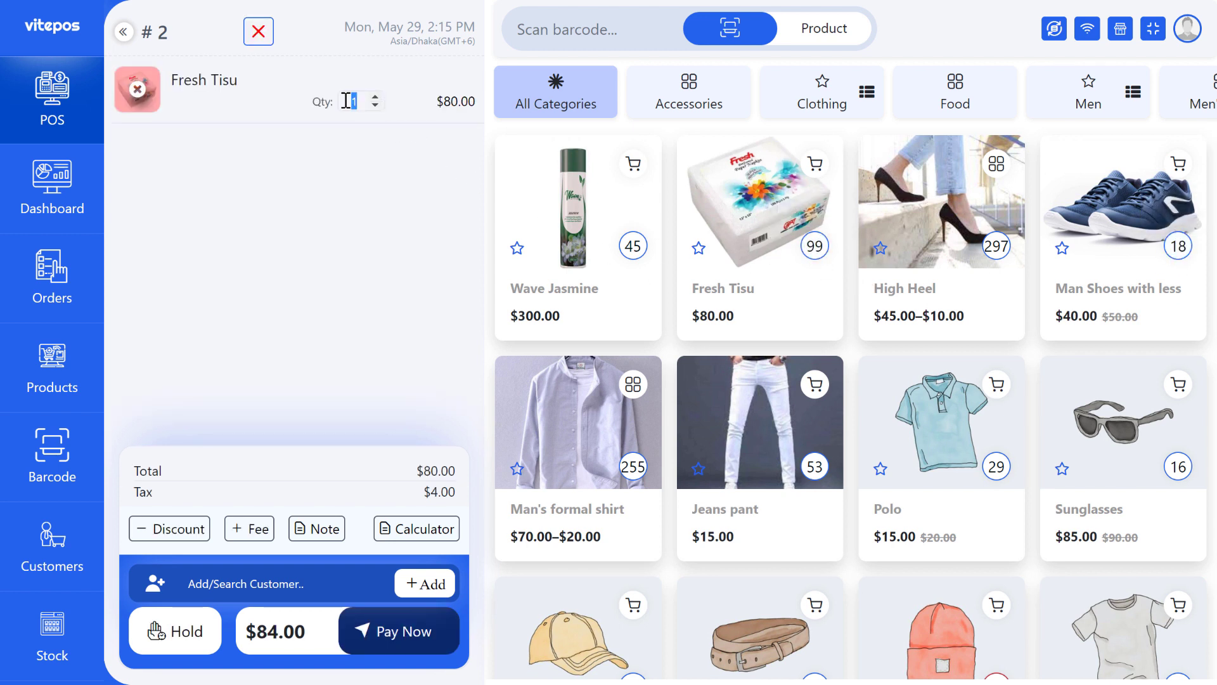
type("00")
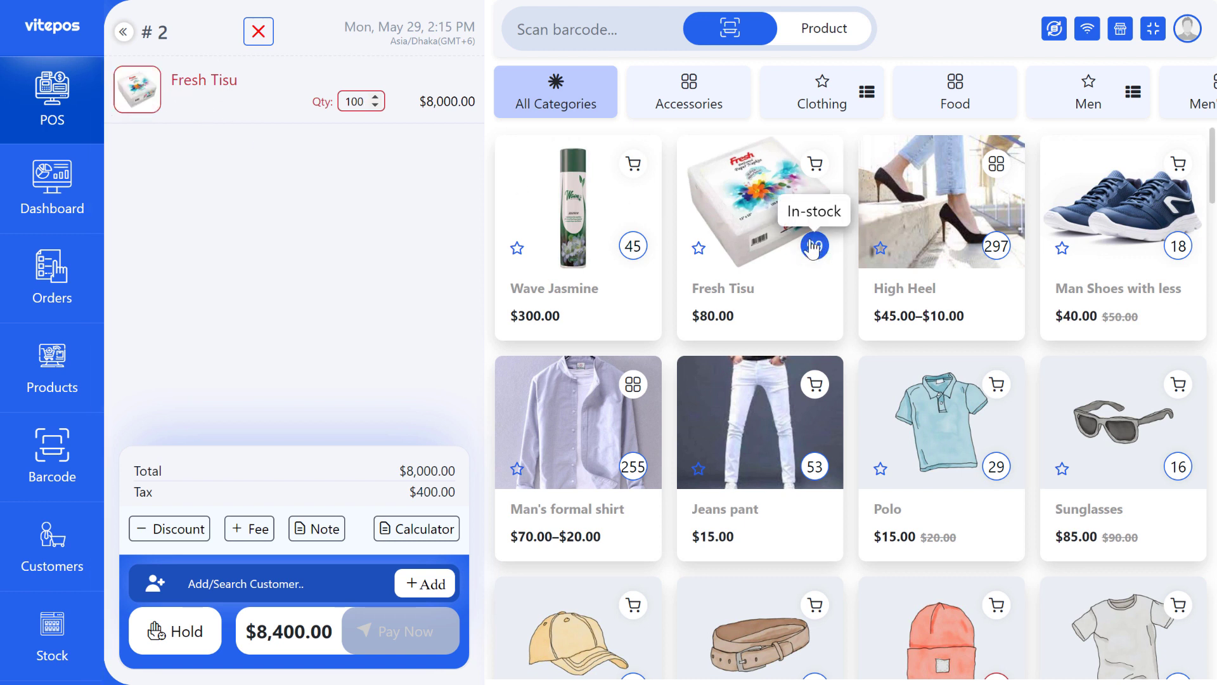
double_click(355, 101)
type("50")
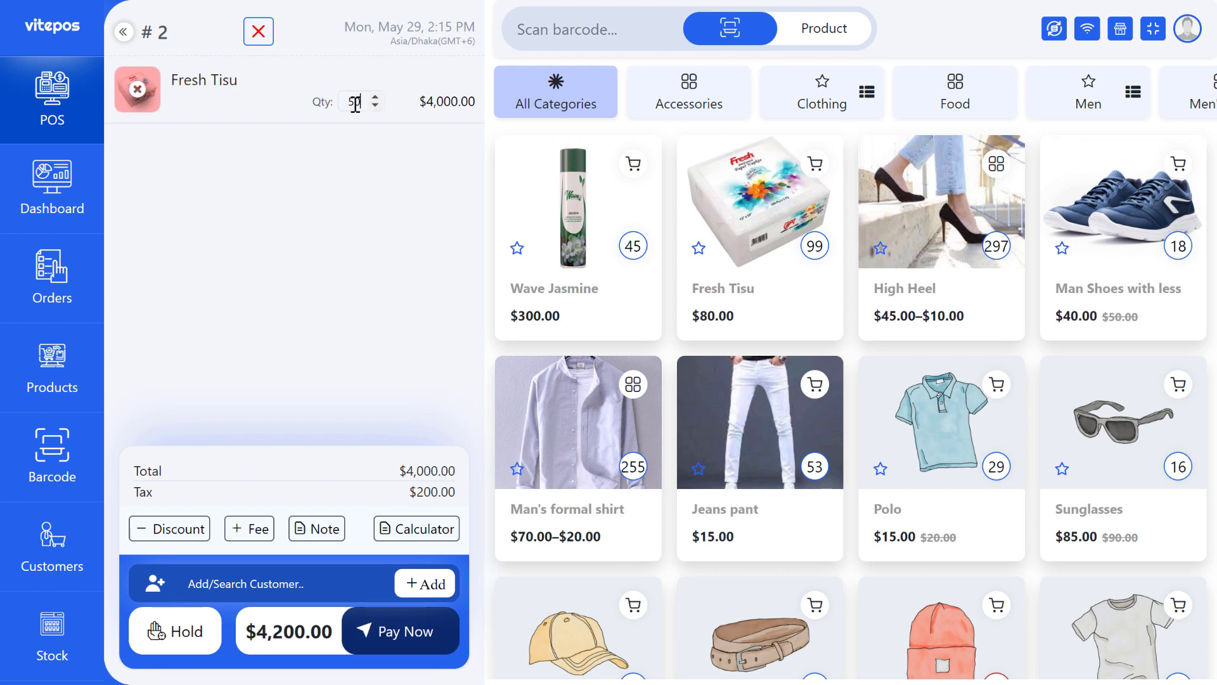
Pay the $4,200.00 total in cash using the exact-amount preset
left_click(411, 634)
left_click(628, 316)
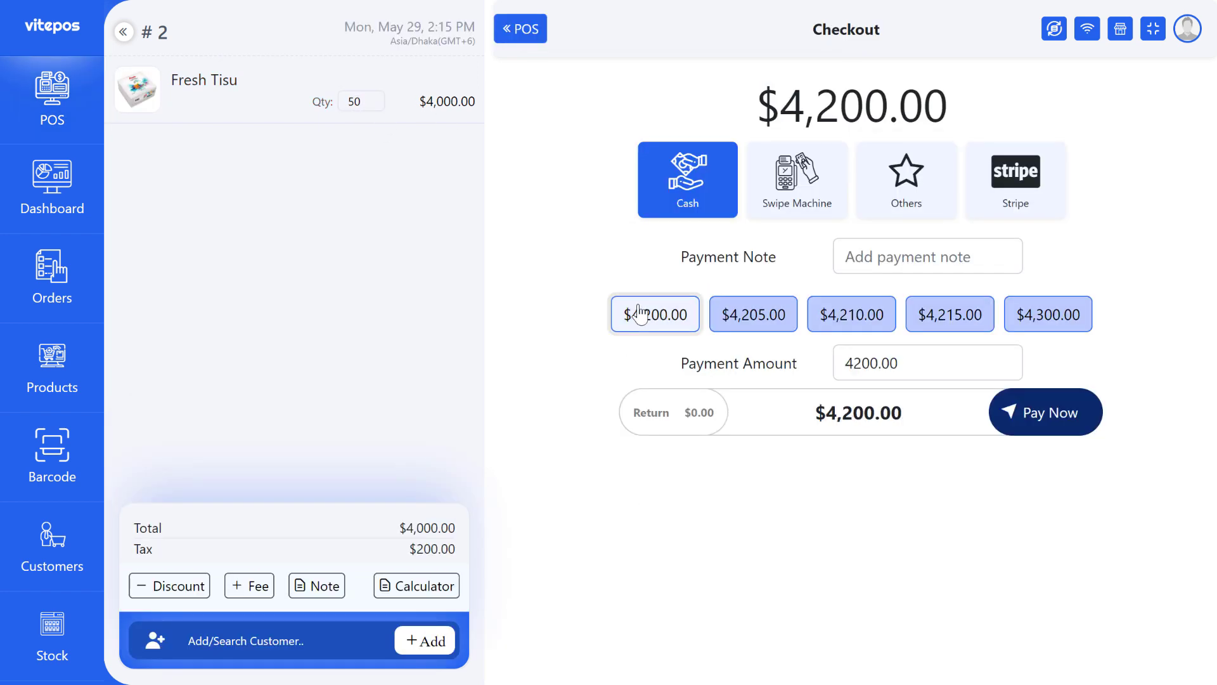
left_click(1040, 415)
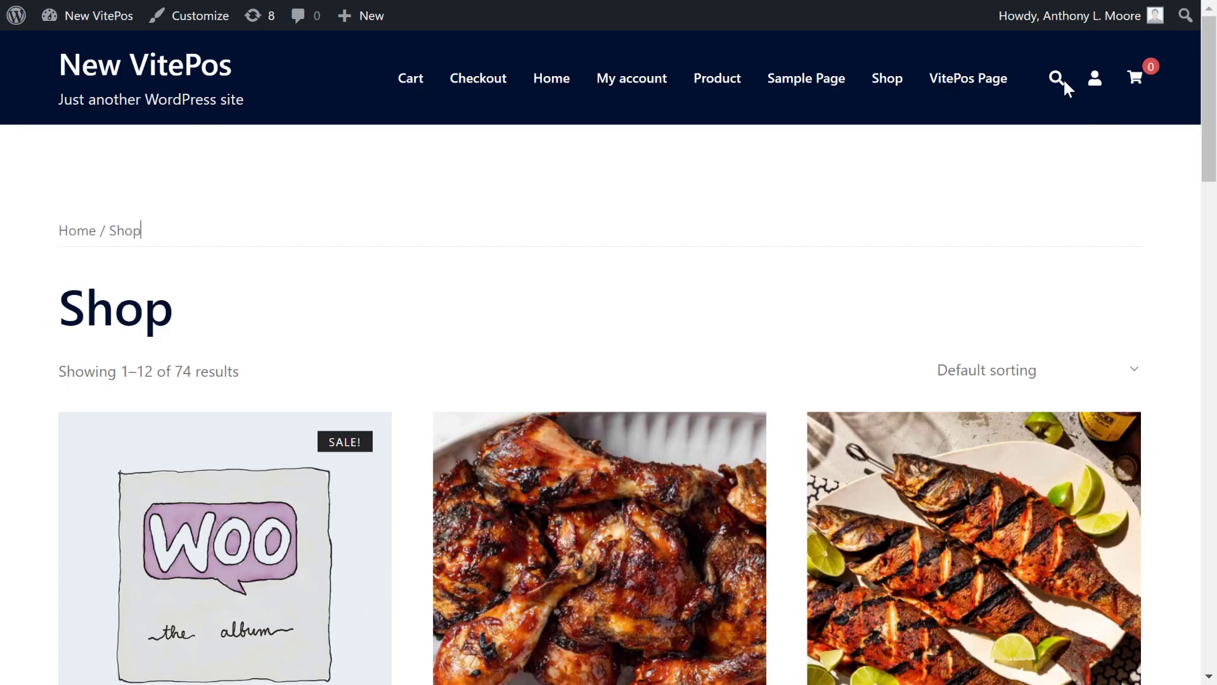
left_click(1057, 78)
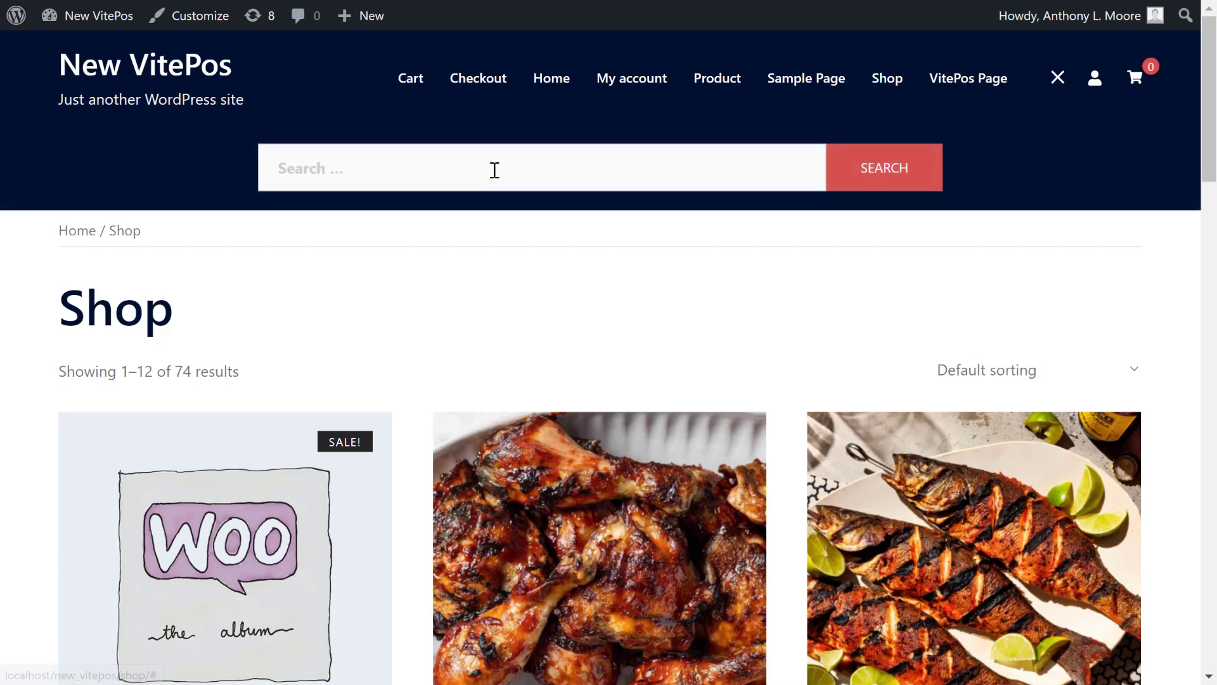
Search the storefront for 'tisu'
type("tisu")
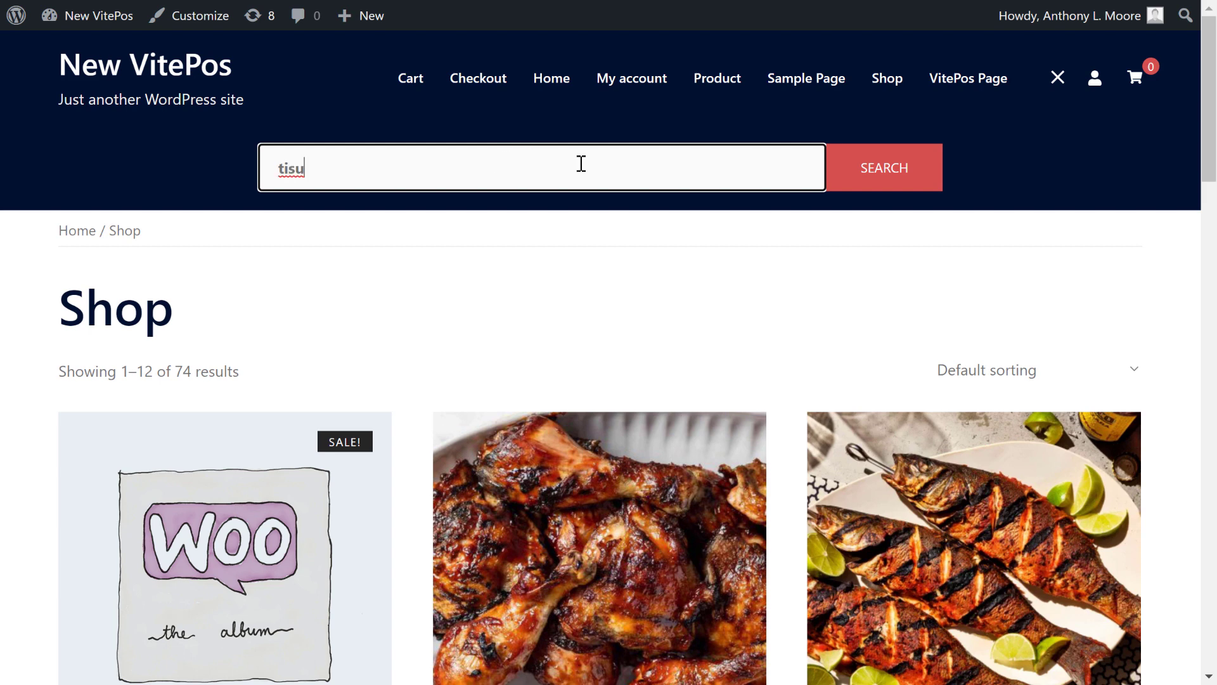
left_click(840, 166)
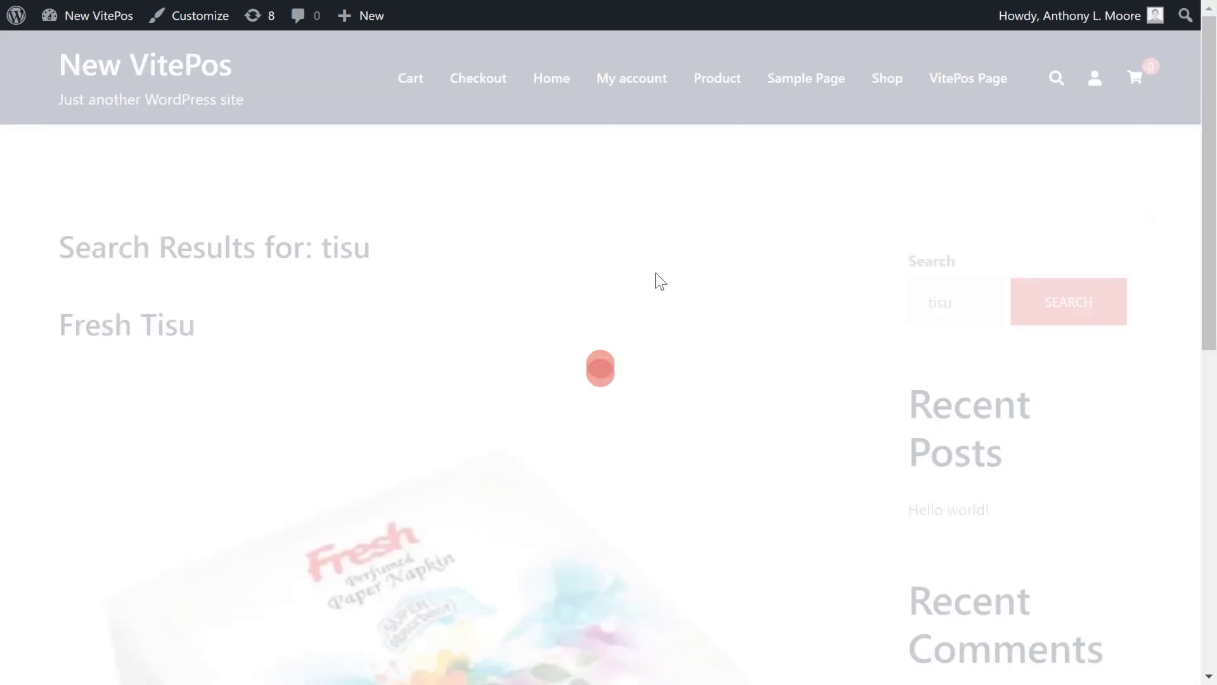
scroll(500, 343, "down", 3)
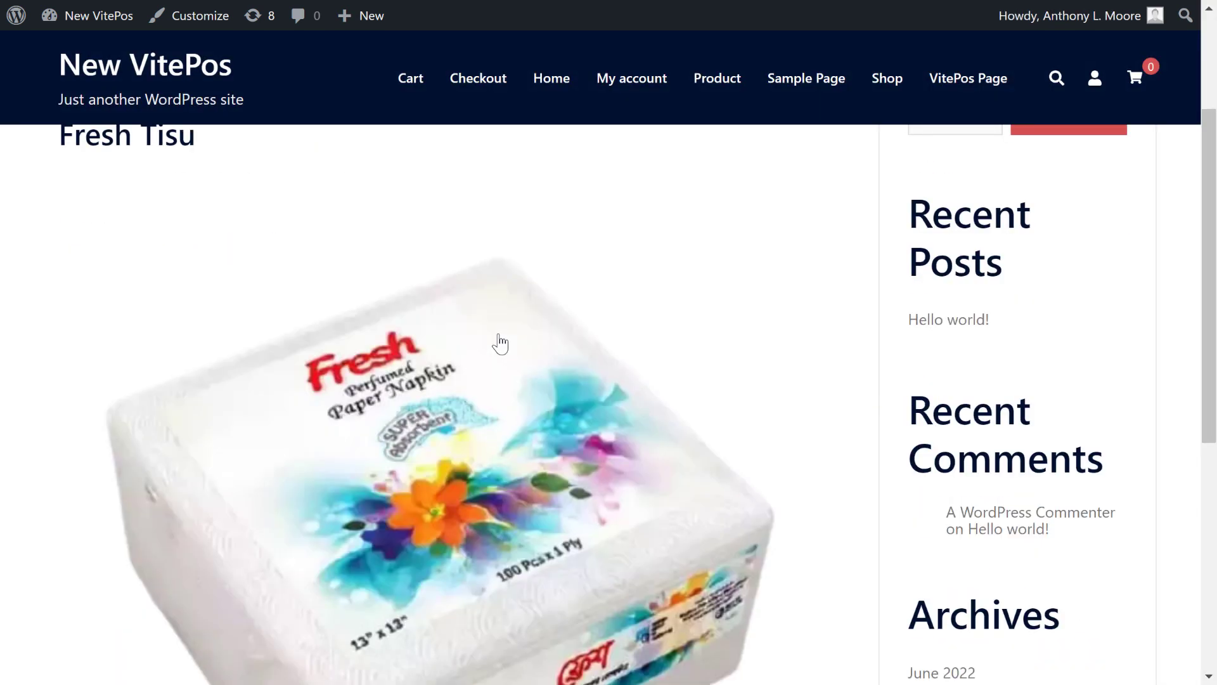
scroll(523, 396, "up", 3)
Open the Fresh Tisu product page and highlight its 49 in stock count
left_click(517, 392)
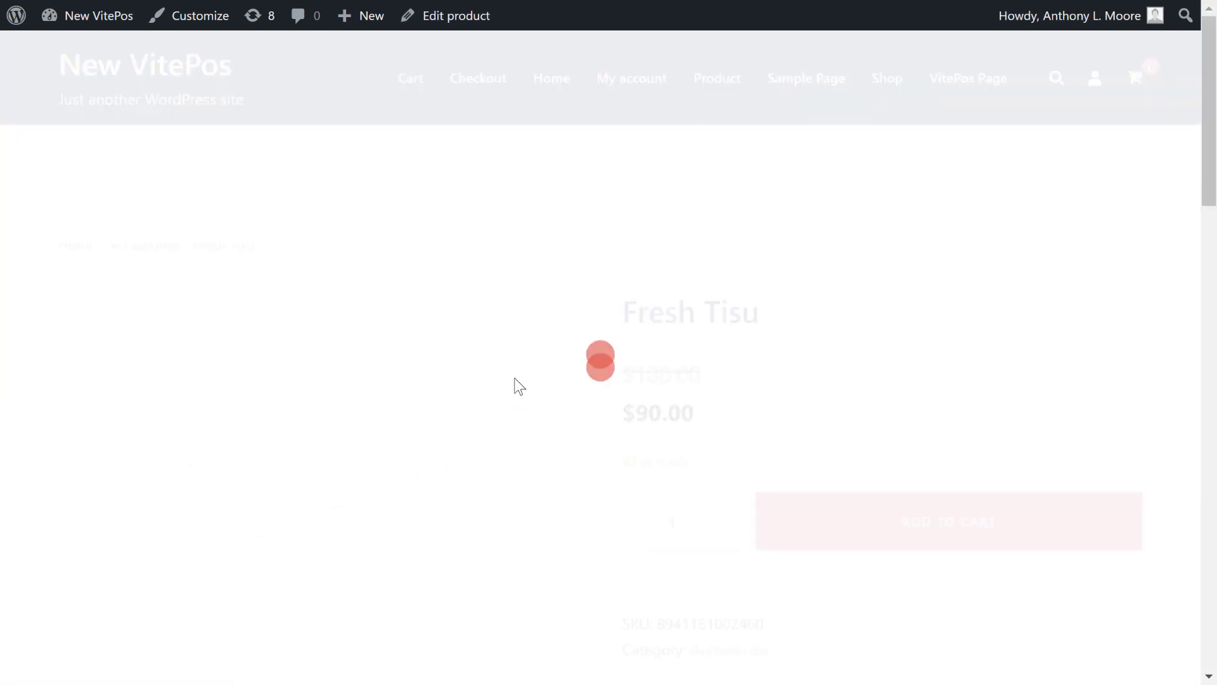
left_click(734, 467)
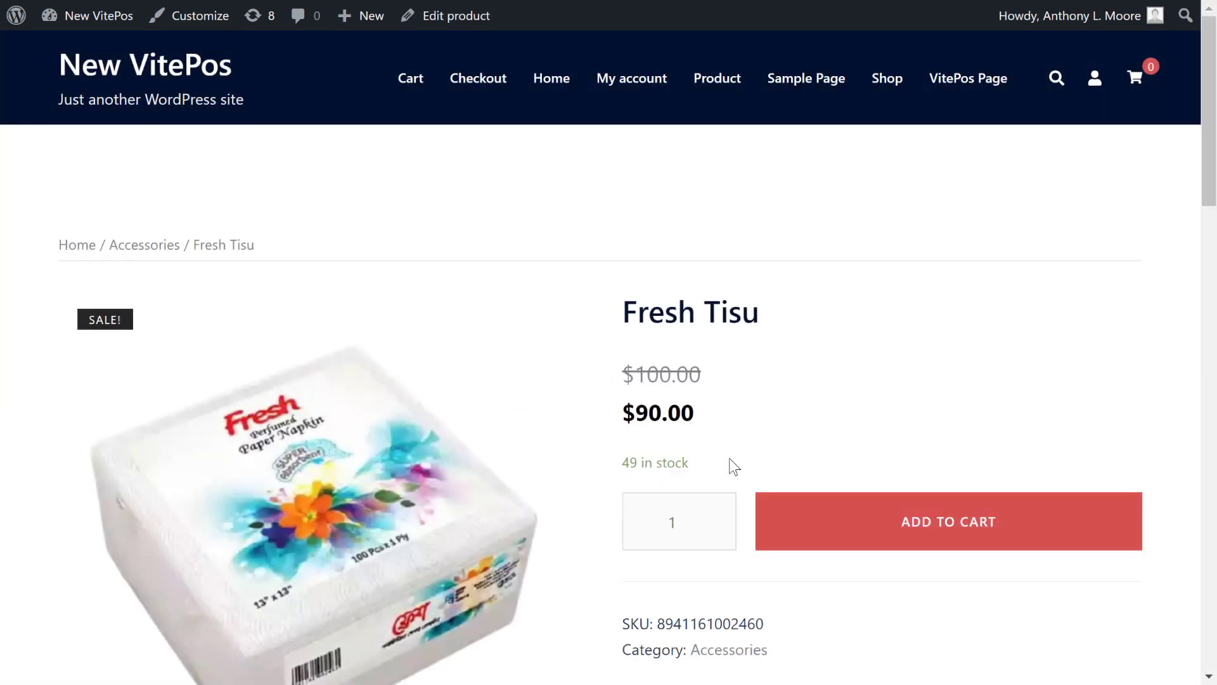
left_click(727, 468)
left_click_drag(615, 463, 712, 468)
left_click(717, 469)
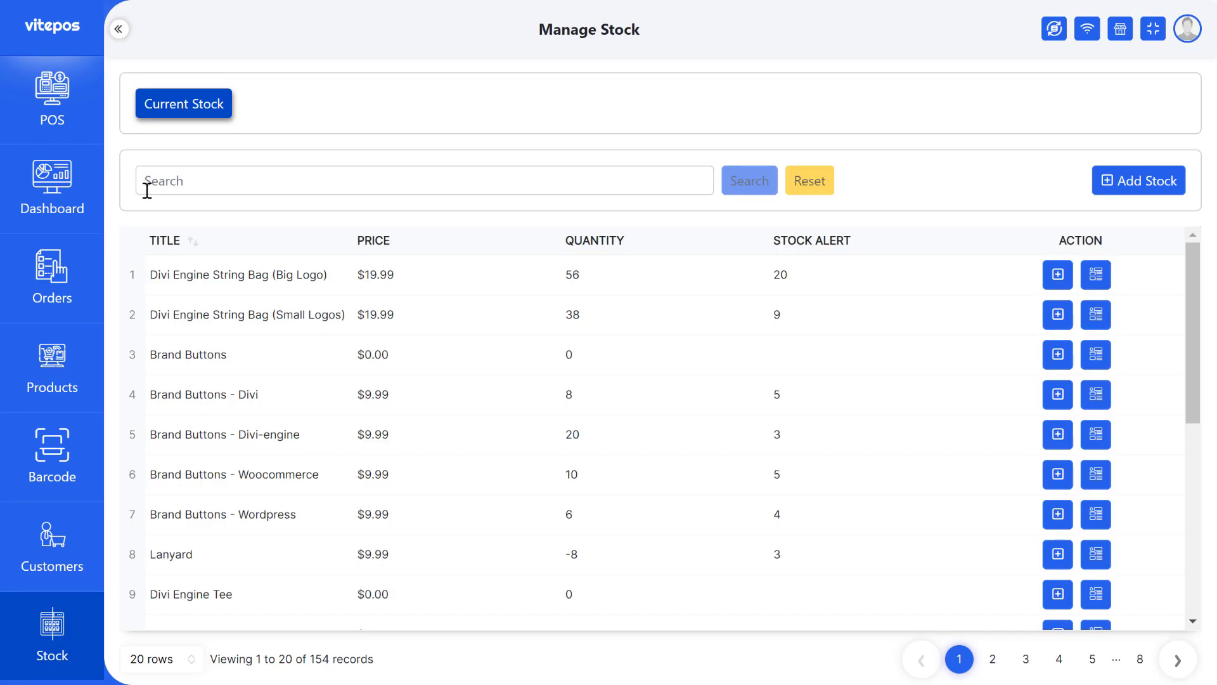
Search the stock list for 'tis' to check Fresh Tisu's quantity of 49, then reset
left_click(149, 183)
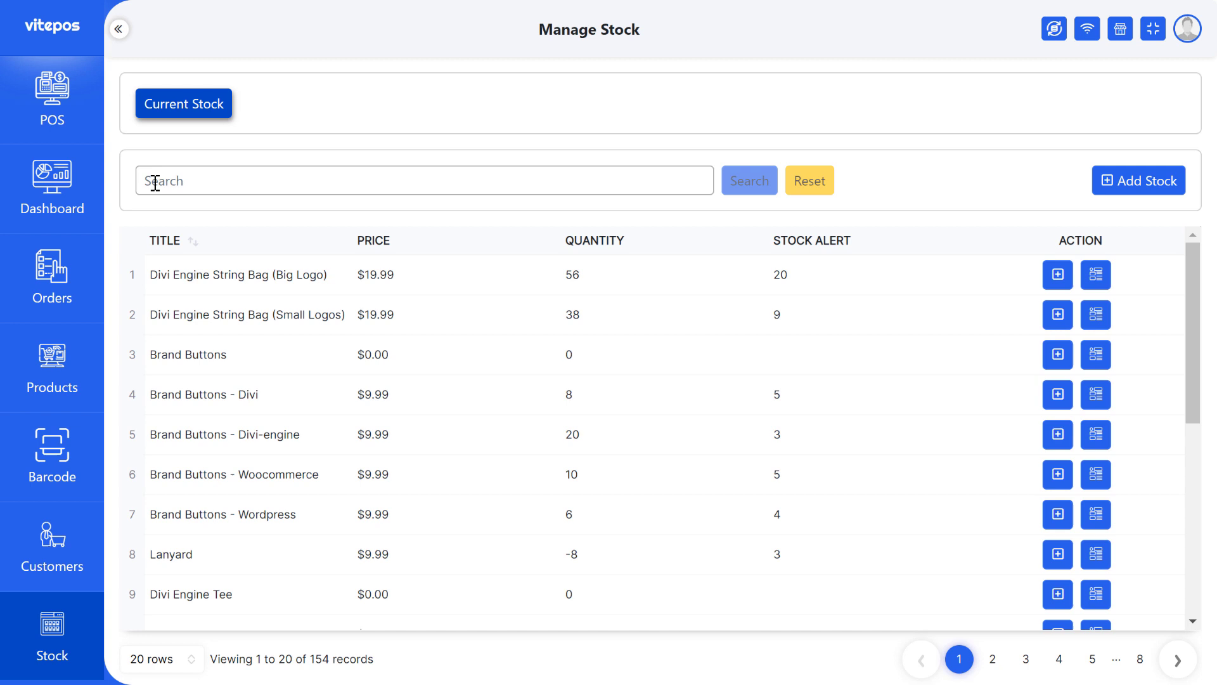
type("tisu")
left_click_drag(617, 300, 665, 313)
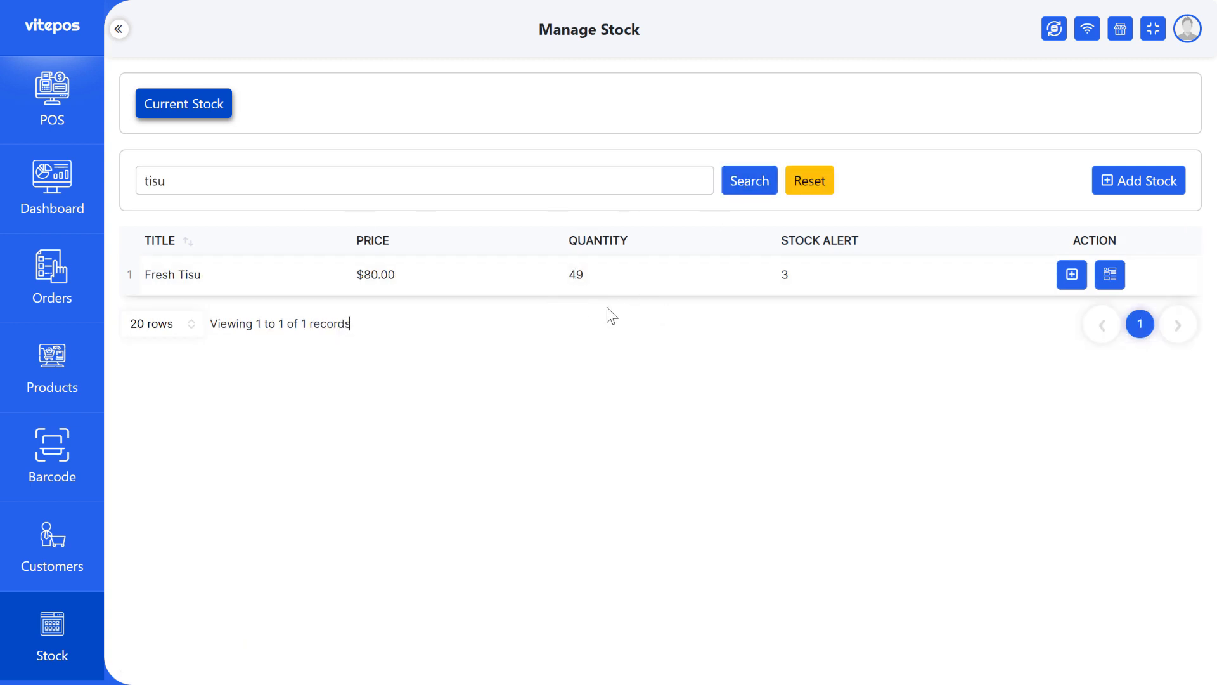
left_click(810, 181)
Create a stock purchase of 11 Fresh Tisu from the chosen supplier
left_click(1135, 184)
left_click(410, 315)
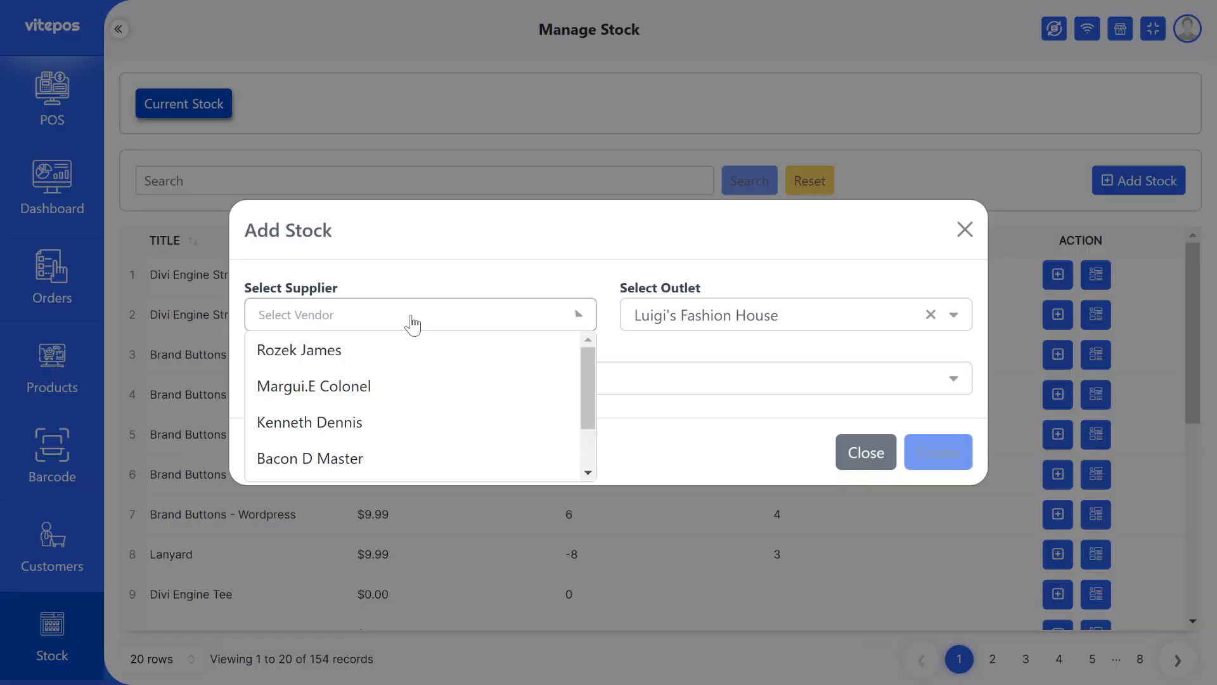
left_click(314, 386)
left_click(382, 393)
type("tis")
left_click(312, 412)
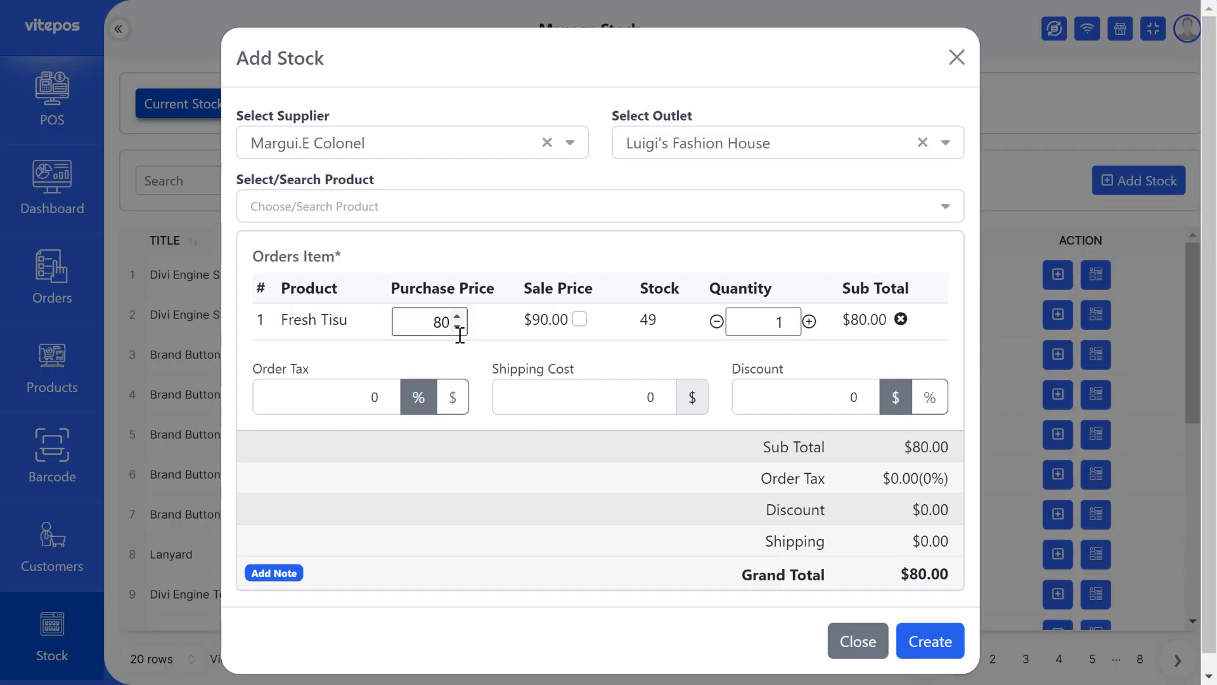
type("11")
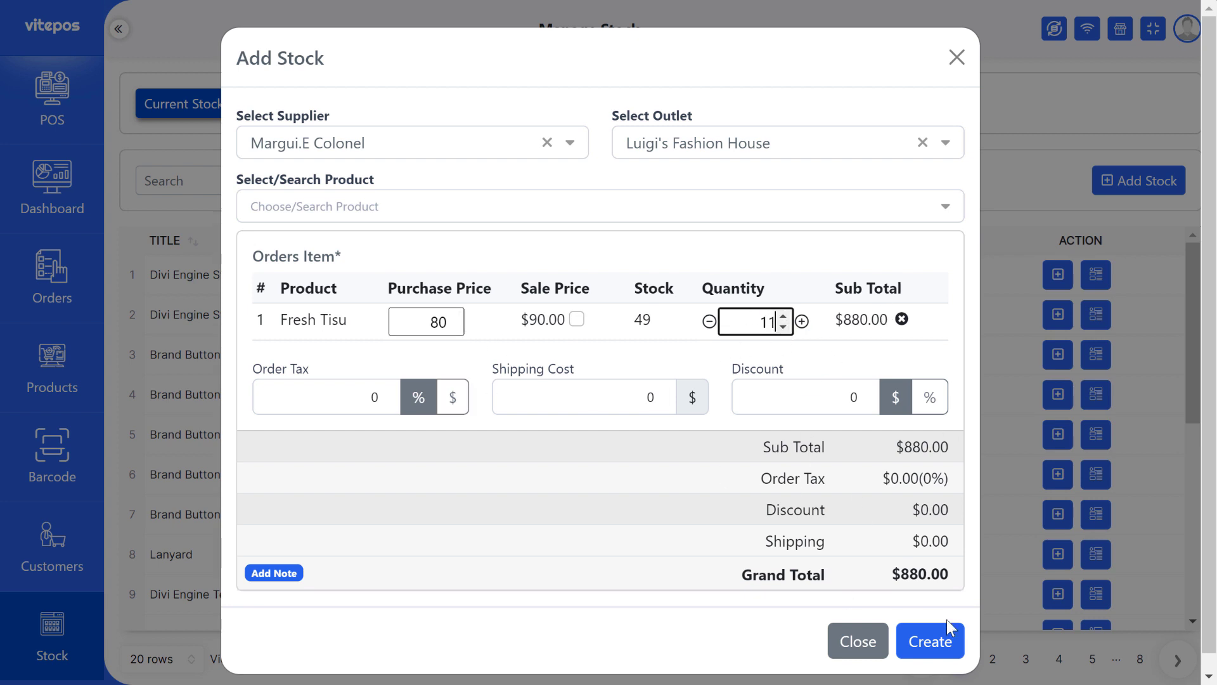
left_click(935, 644)
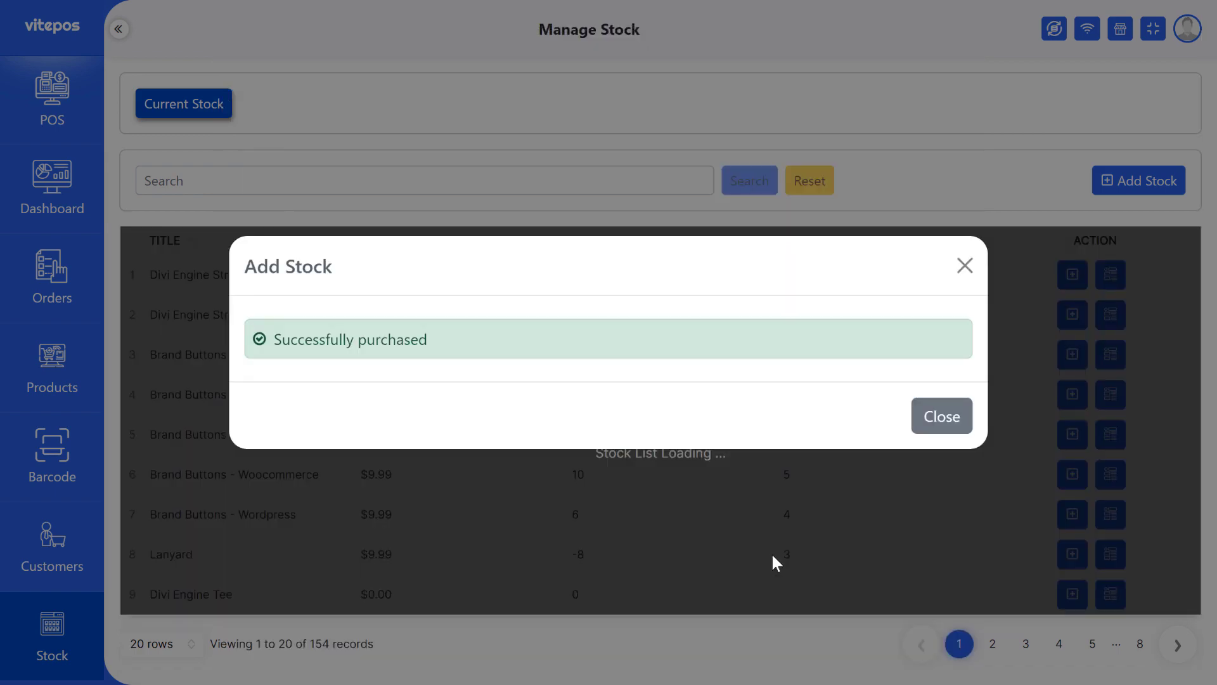
left_click(940, 416)
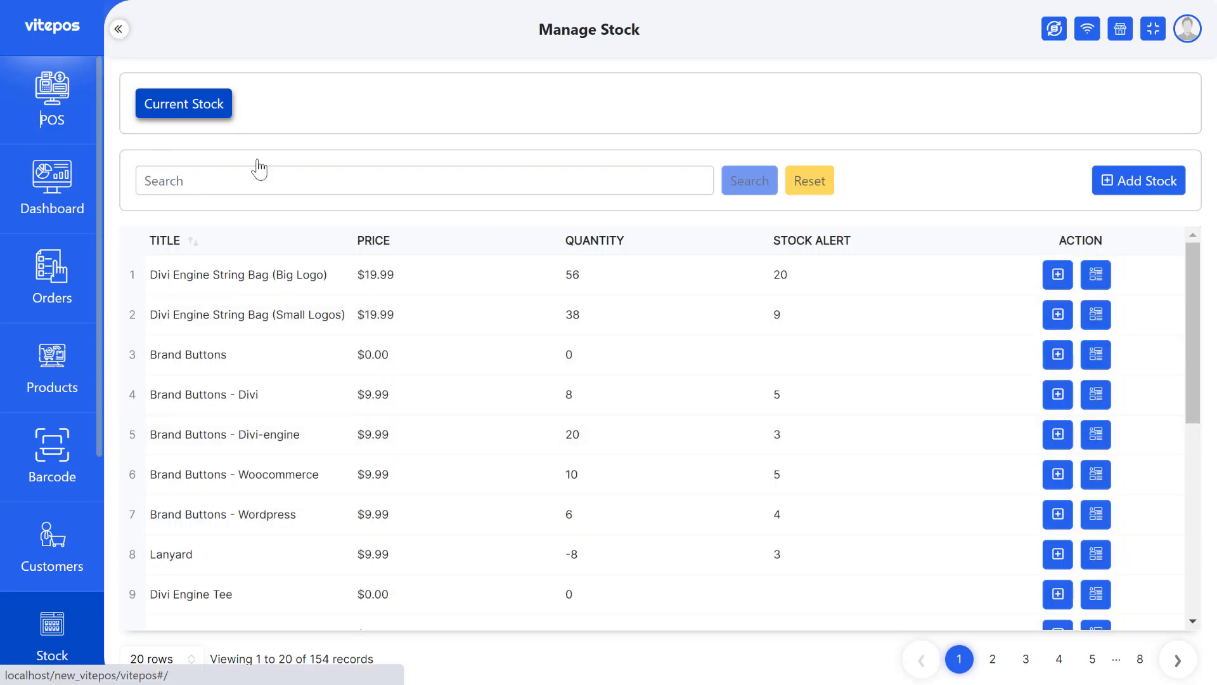
left_click(47, 107)
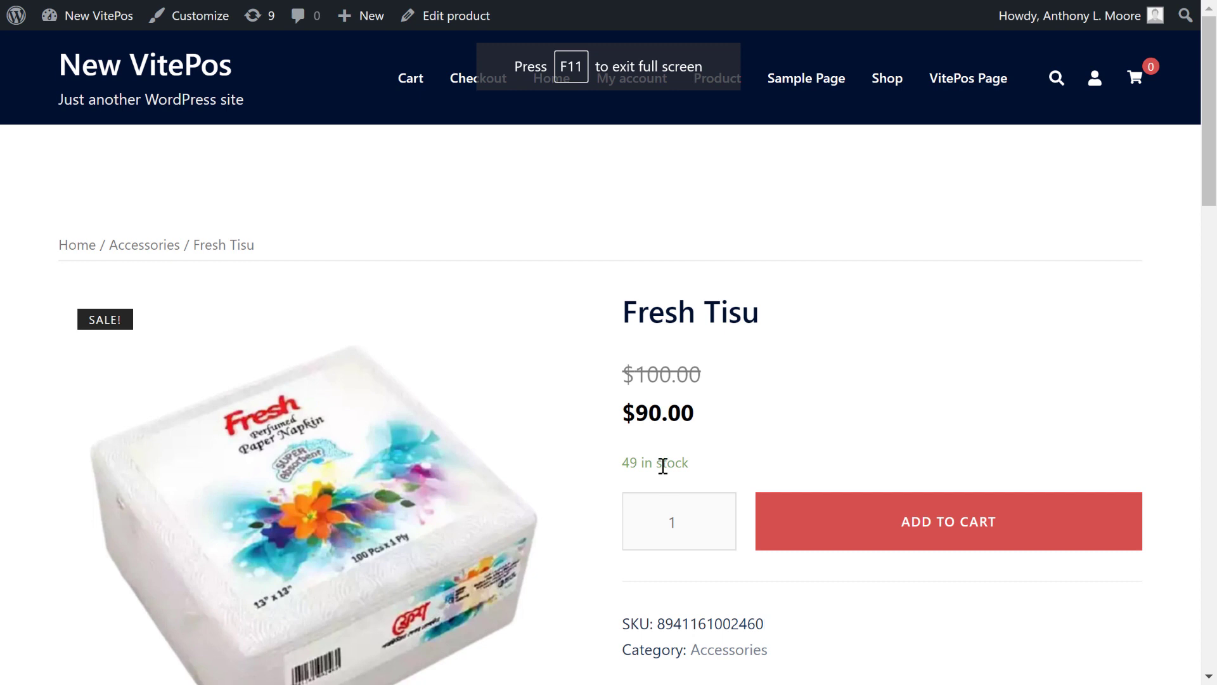
Reload the Fresh Tisu product page and highlight its updated 60 in stock count
key("F5")
left_click_drag(622, 462, 722, 465)
left_click(631, 468)
left_click_drag(623, 463, 674, 468)
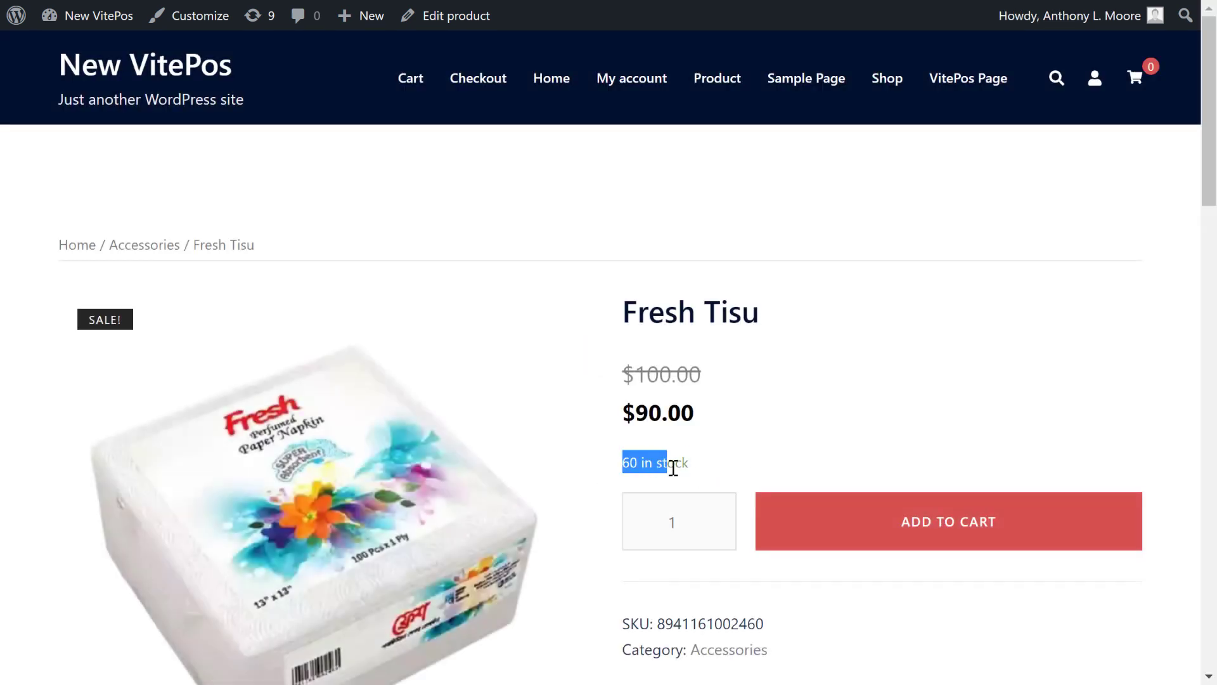
left_click(726, 466)
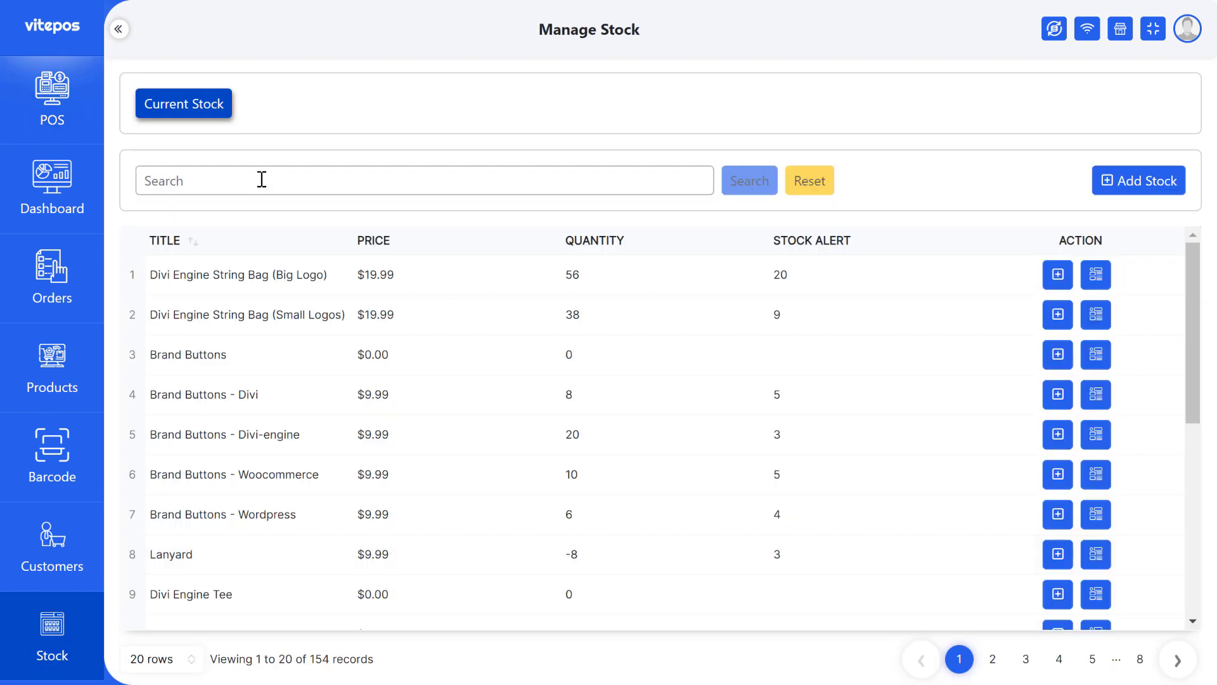
Search the Vitepos stock list for 'fresh' and open Fresh Tisu's stock log
left_click(261, 180)
type("fresh")
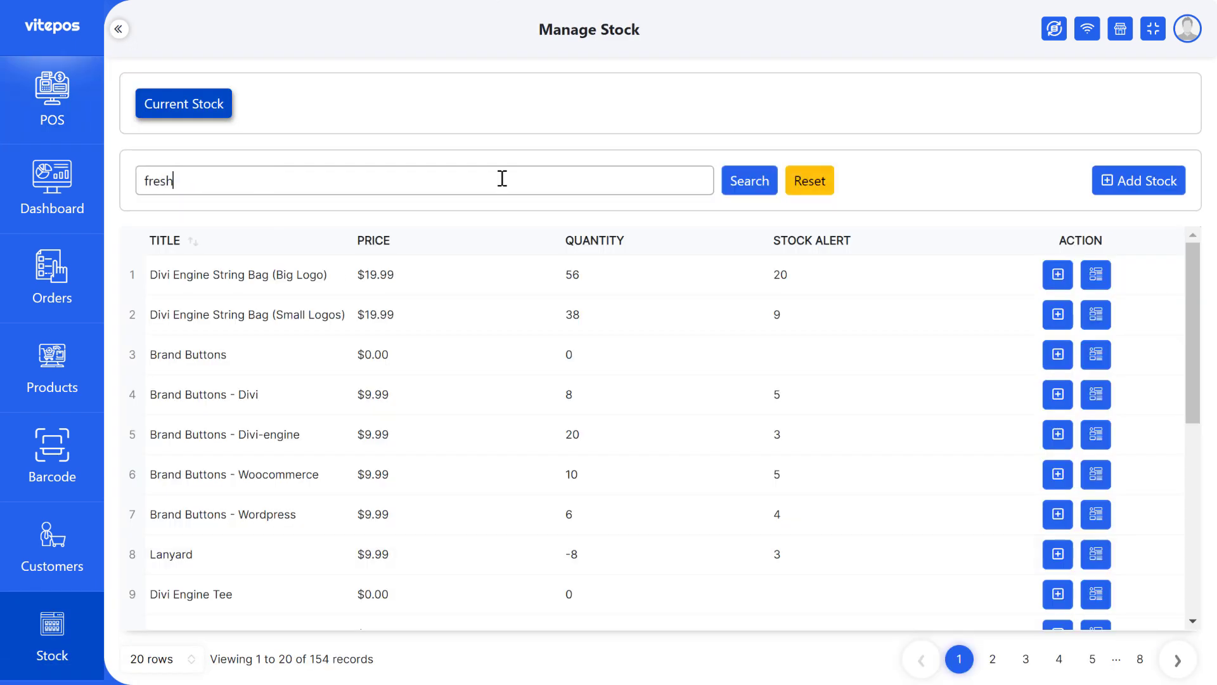
key("Return")
left_click_drag(145, 274, 201, 275)
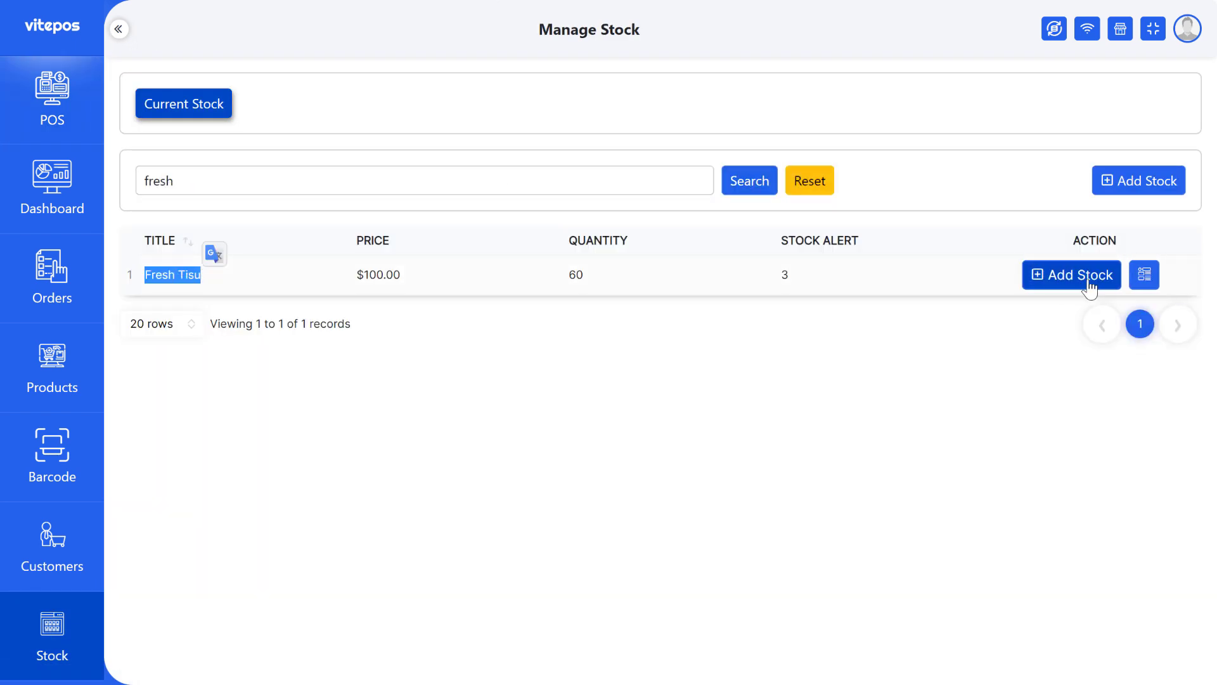
left_click(1131, 283)
left_click_drag(299, 343, 370, 419)
left_click(369, 418)
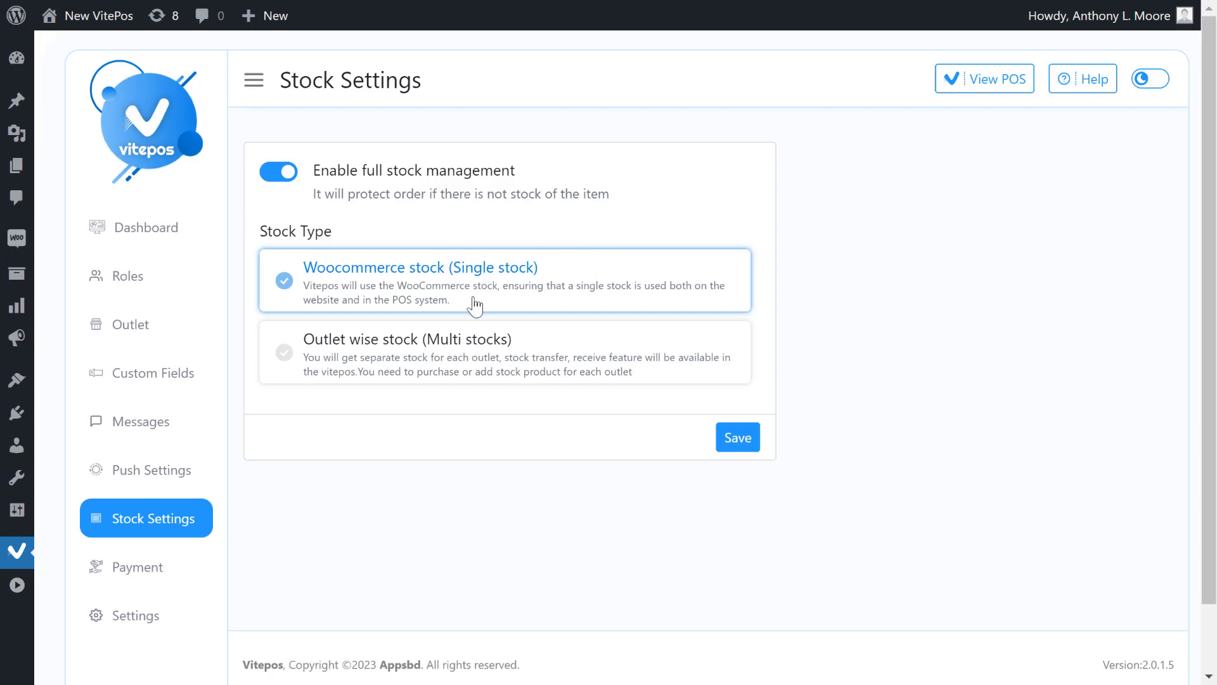
Select 'Outlet wise stock (Multi stocks)' as the stock type and save
left_click_drag(305, 347, 531, 359)
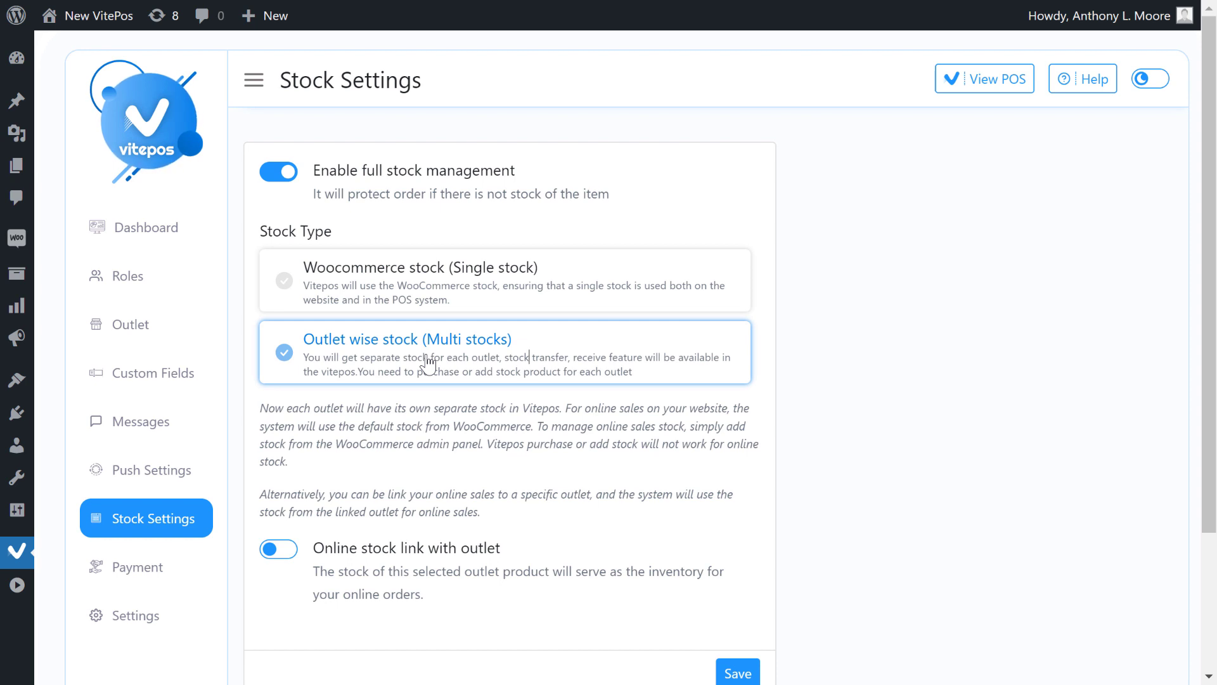
scroll(429, 364, "down", 2)
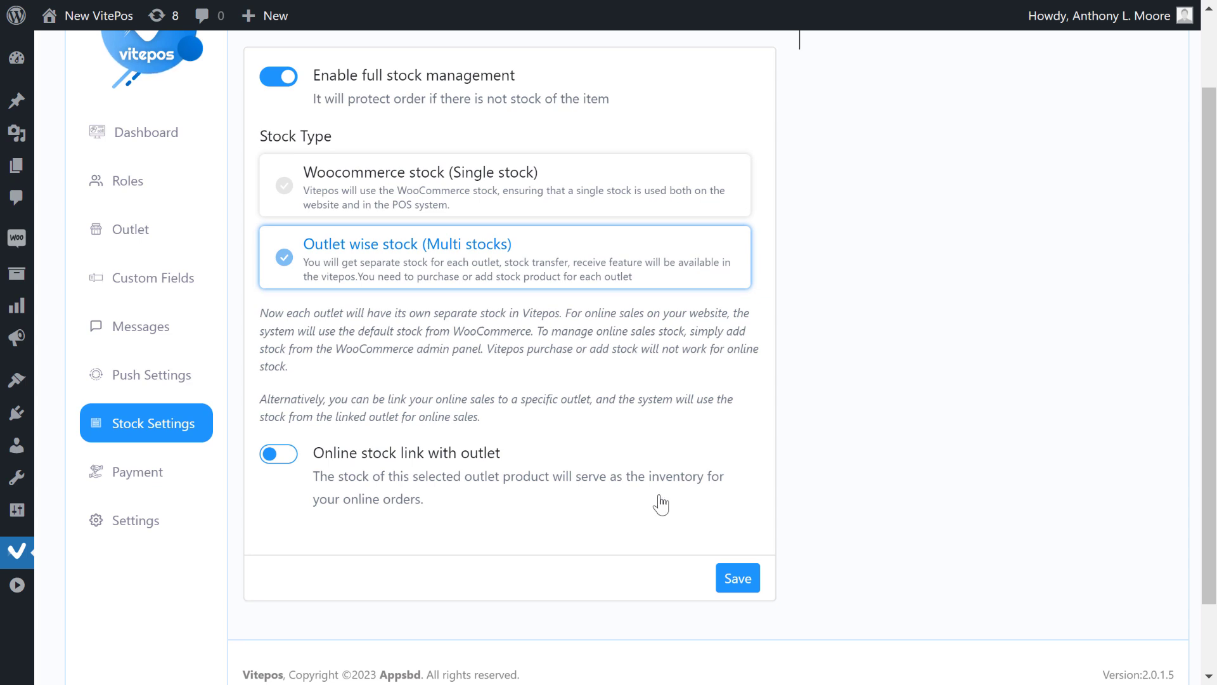
left_click(736, 576)
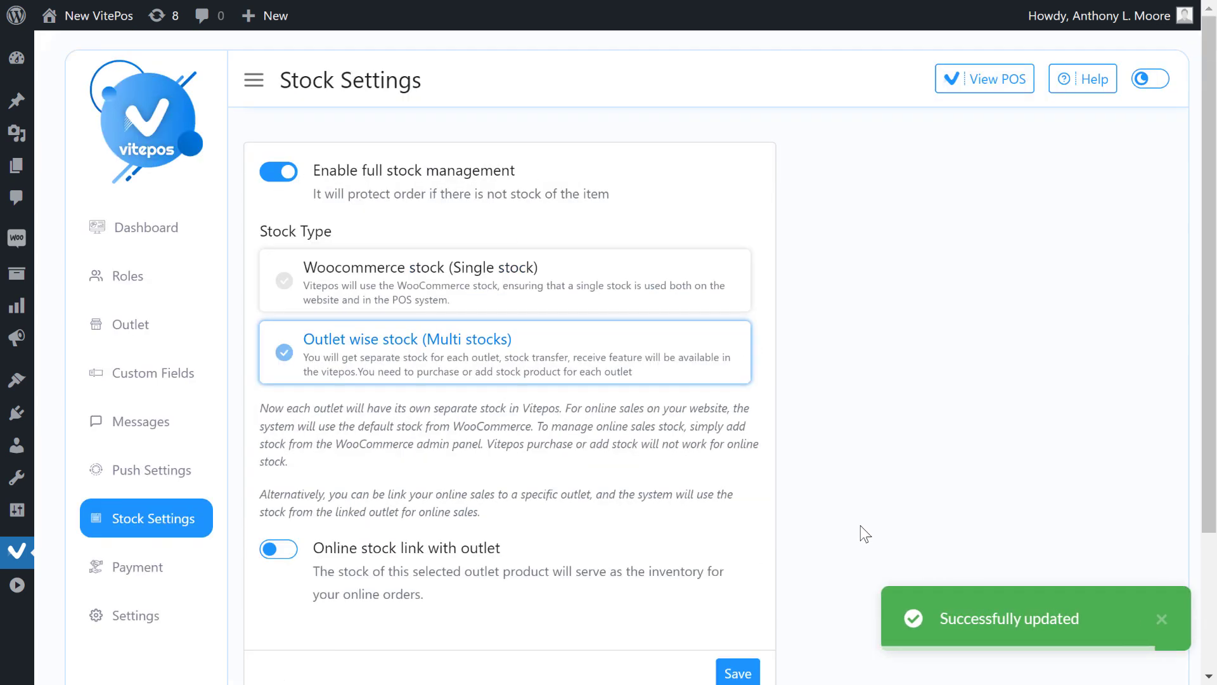
Open the POS app and highlight the current outlet name
left_click(980, 89)
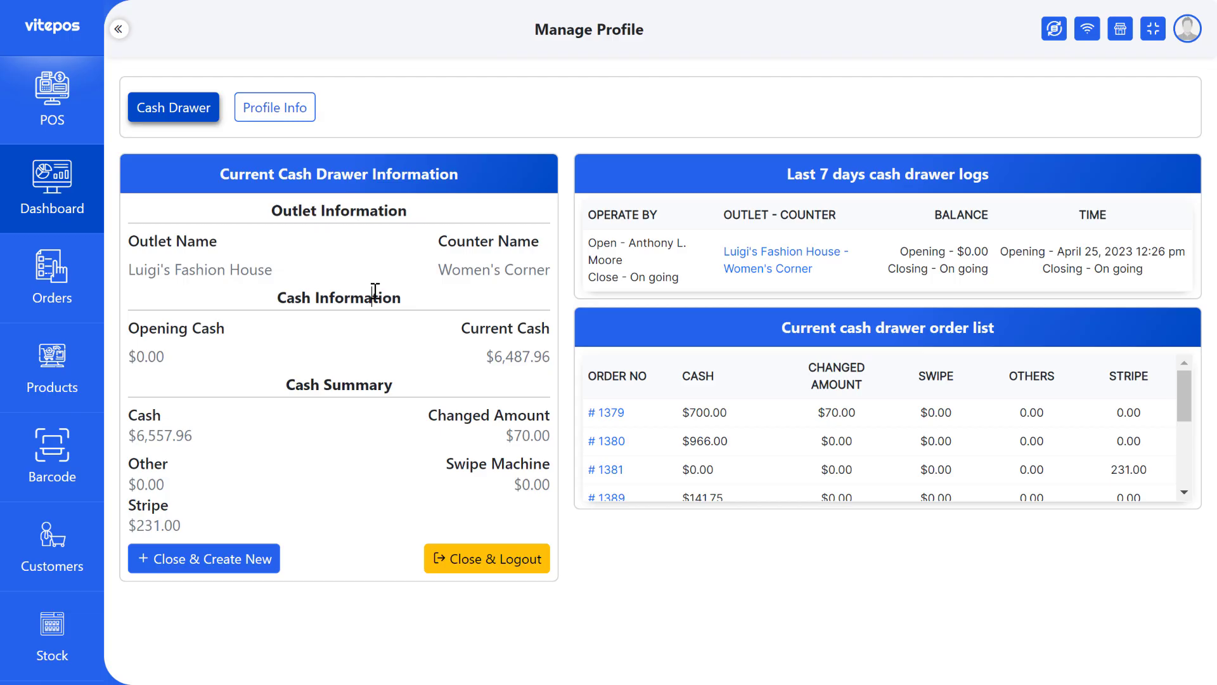
left_click_drag(129, 270, 283, 267)
left_click(307, 269)
left_click_drag(137, 271, 285, 277)
left_click(285, 277)
left_click(52, 101)
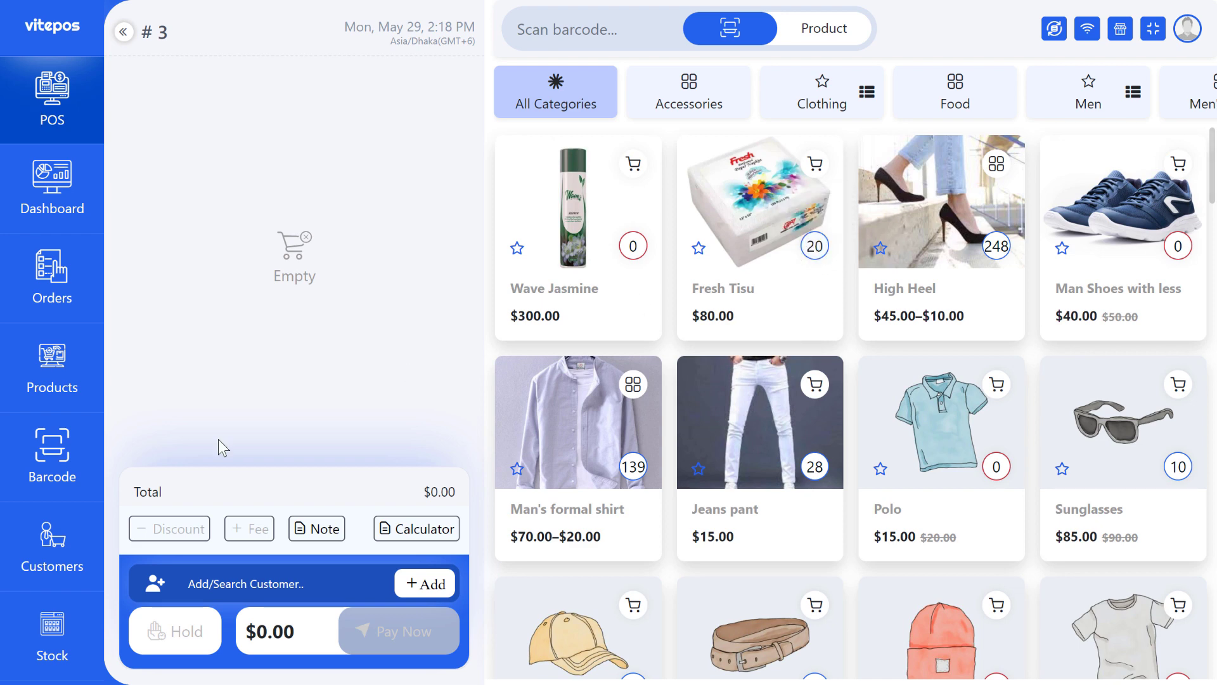
Search the Manage Stock list for 'tis' to show Fresh Tisu at 20 units
left_click(52, 637)
left_click(192, 185)
type("tisu")
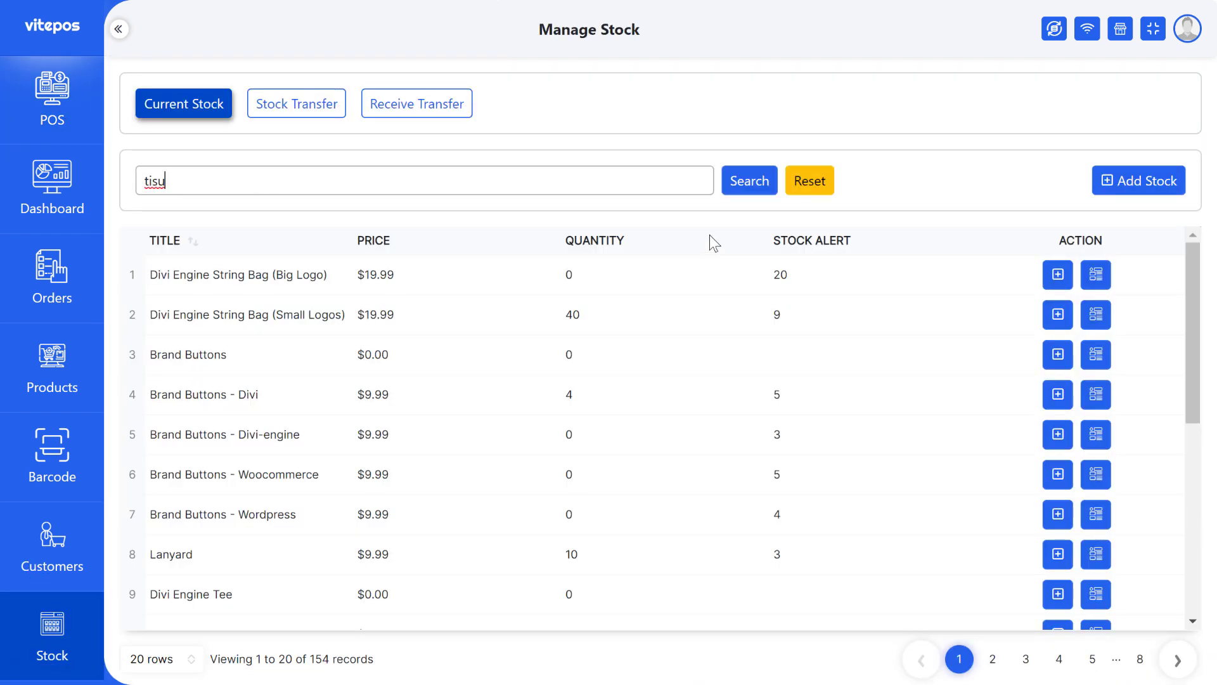
key("Return")
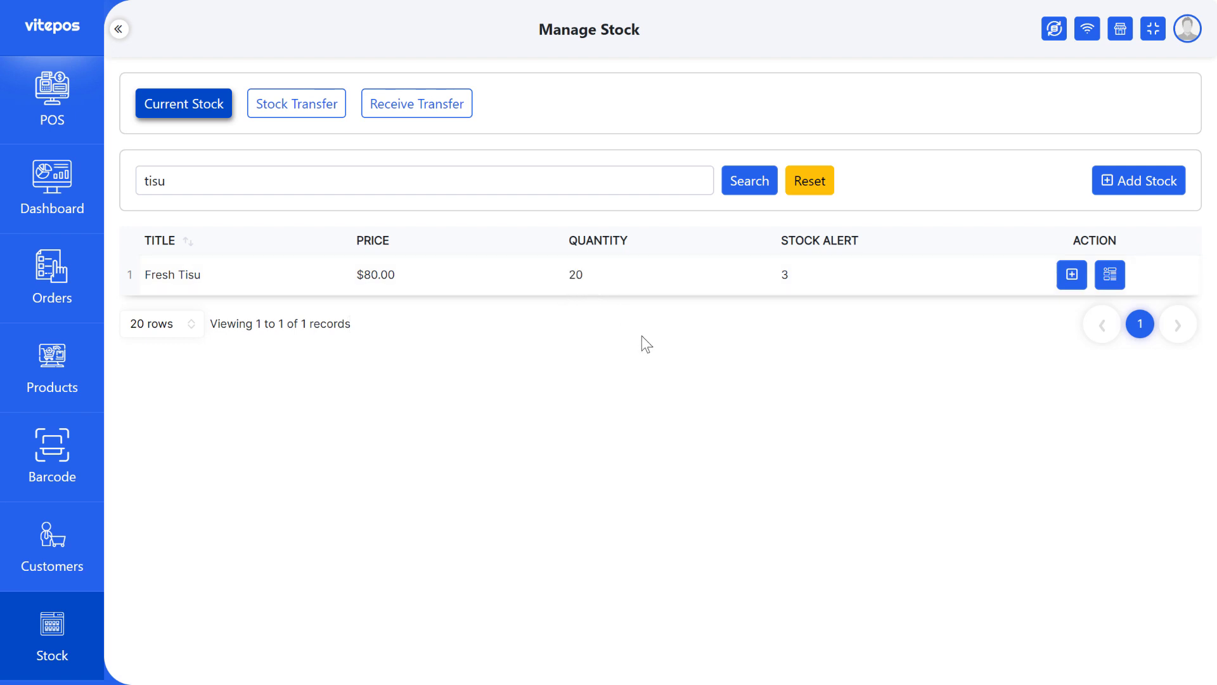
Start a new stock transfer with Shop & Happy as the destination outlet
left_click(277, 118)
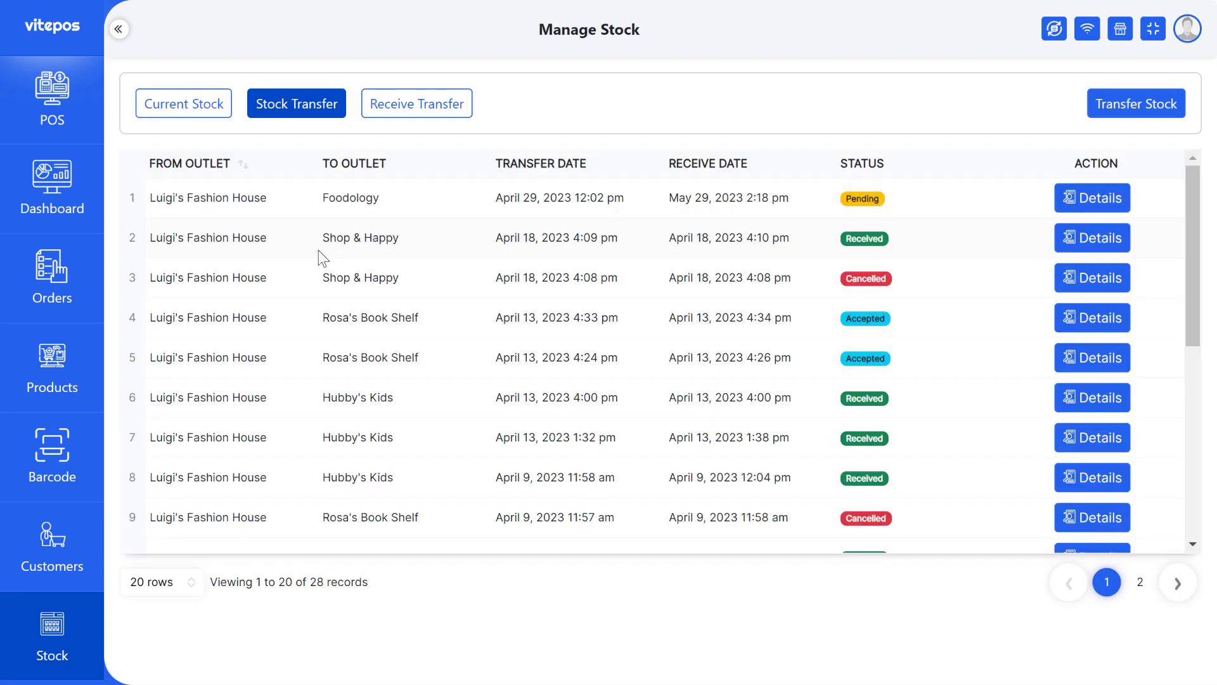
scroll(831, 380, "down", 5)
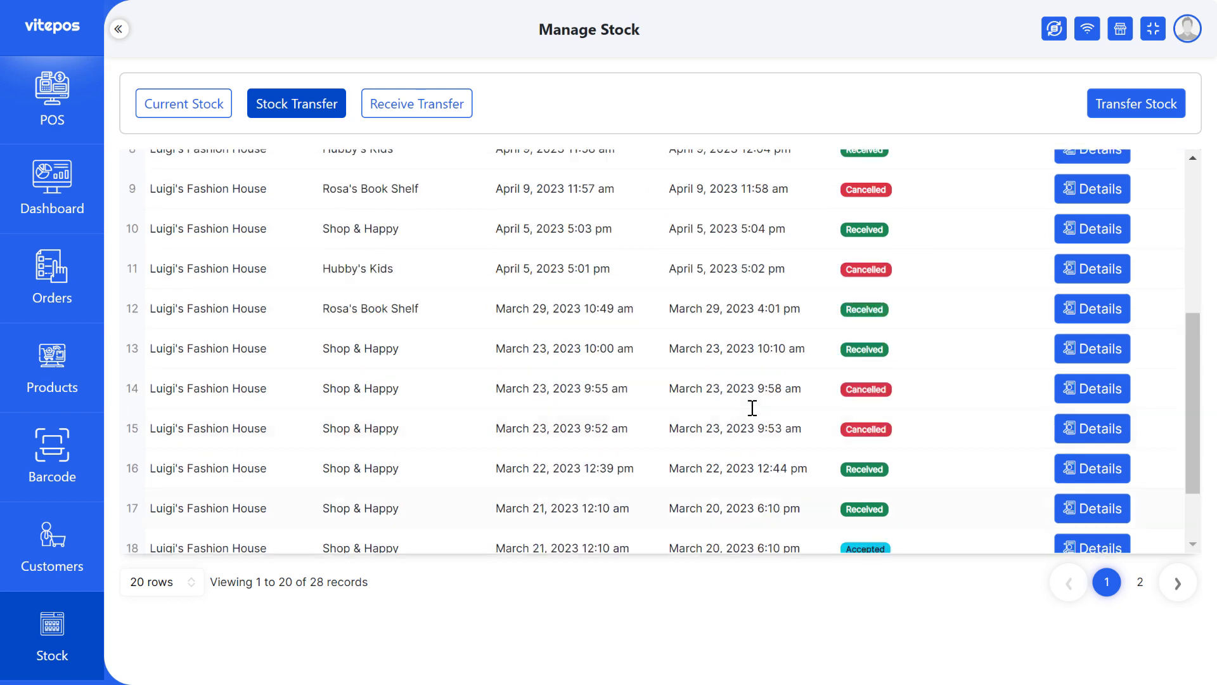
scroll(731, 394, "up", 5)
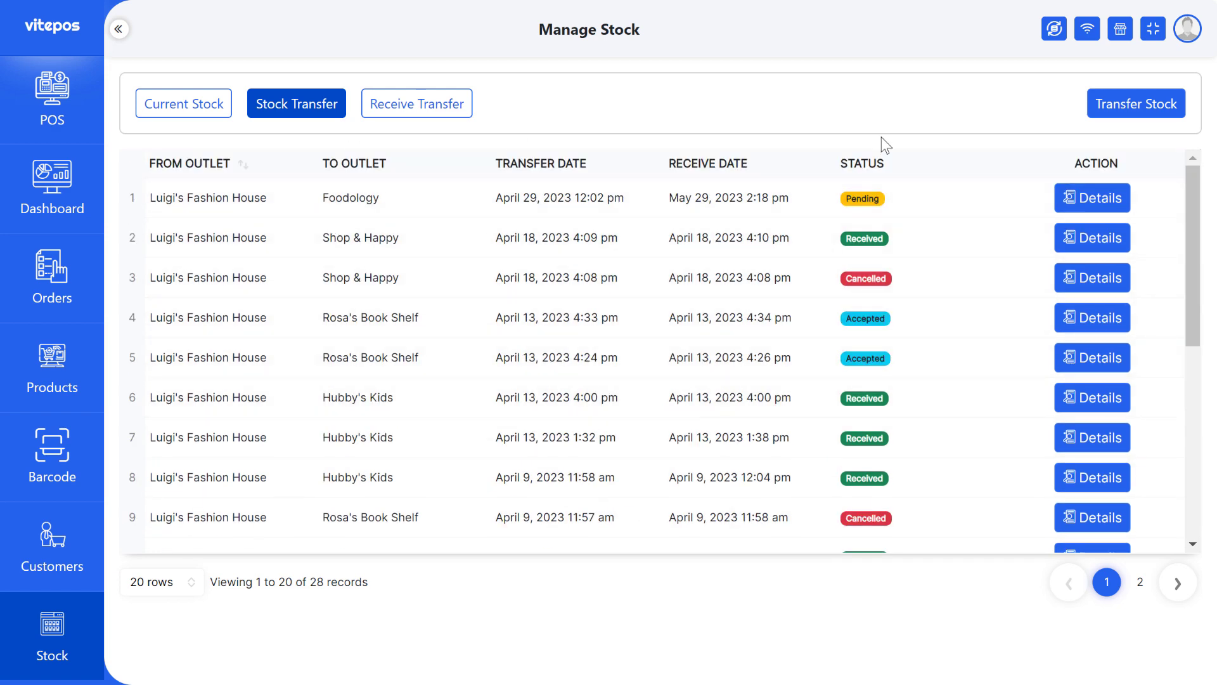
left_click(1140, 111)
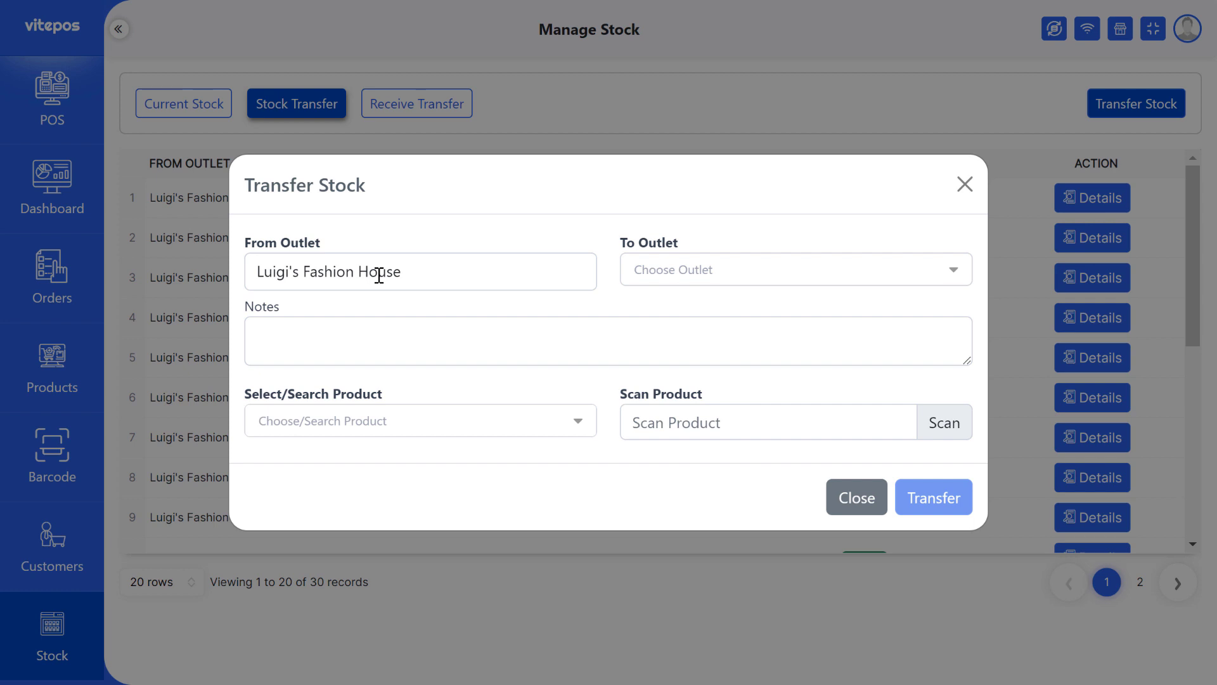
left_click(728, 280)
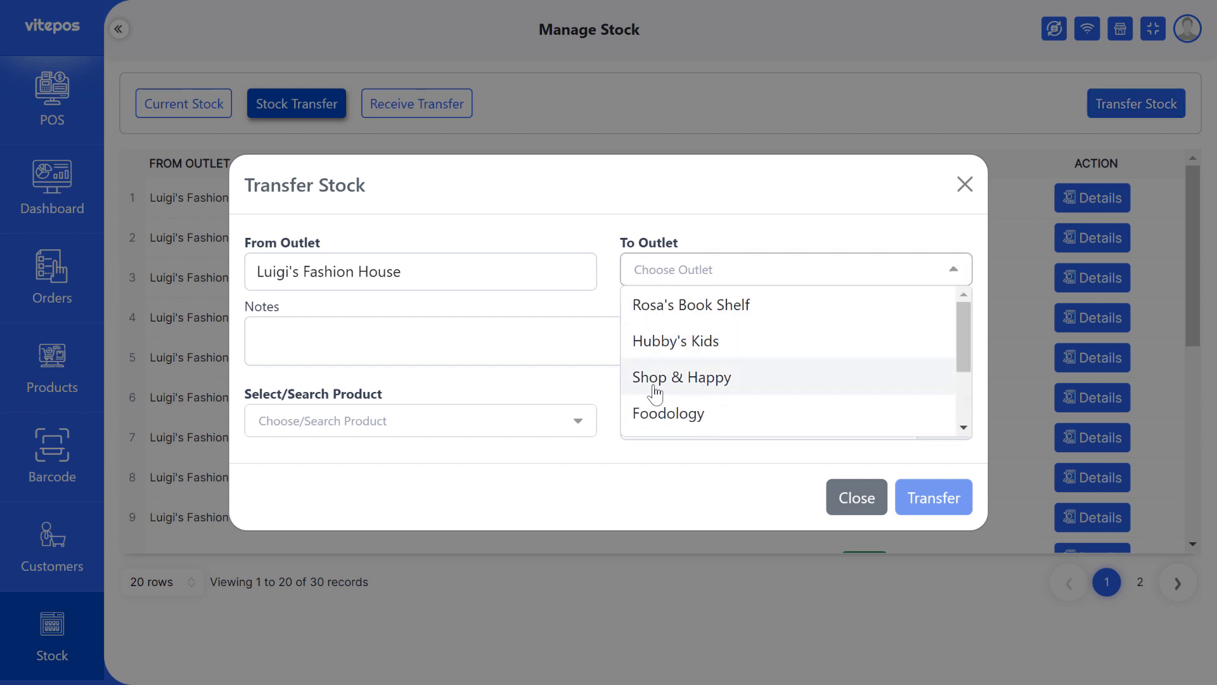
left_click(684, 388)
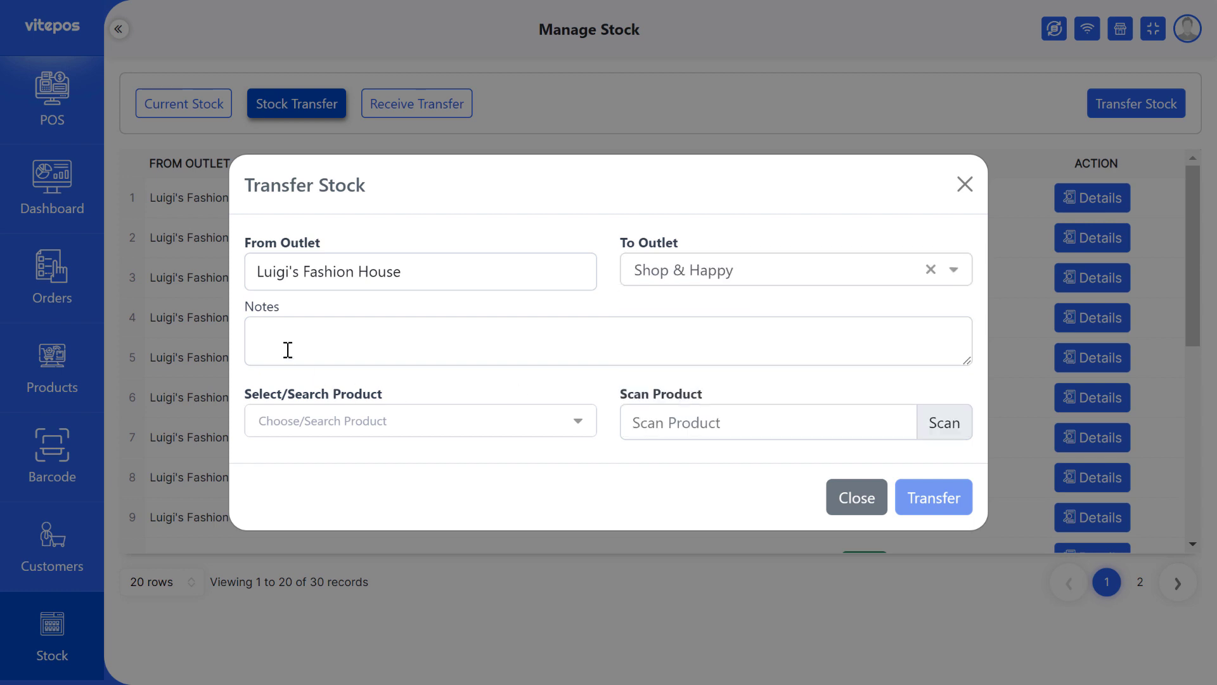
Add Fresh Tisu to the transfer items, removing the accidentally added coffee product
left_click_drag(253, 312, 344, 296)
left_click(321, 339)
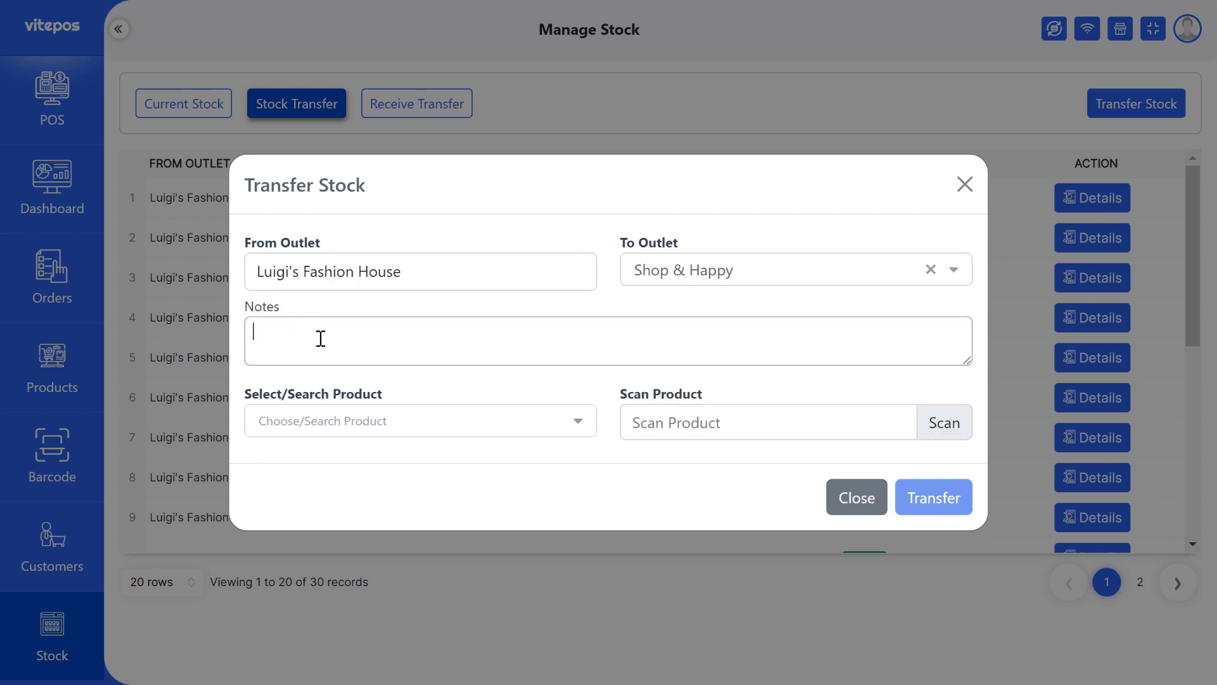
left_click(384, 425)
type("t")
key("BackSpace")
type("tisu")
left_click(402, 444)
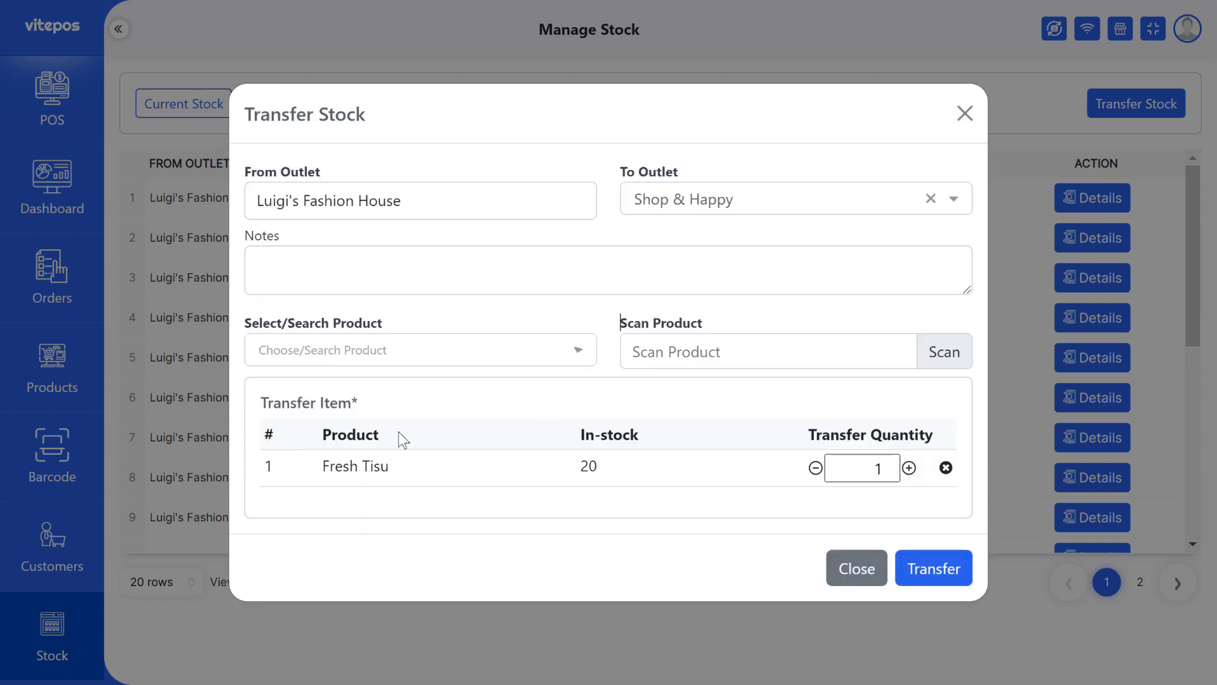
left_click(647, 355)
left_click(742, 397)
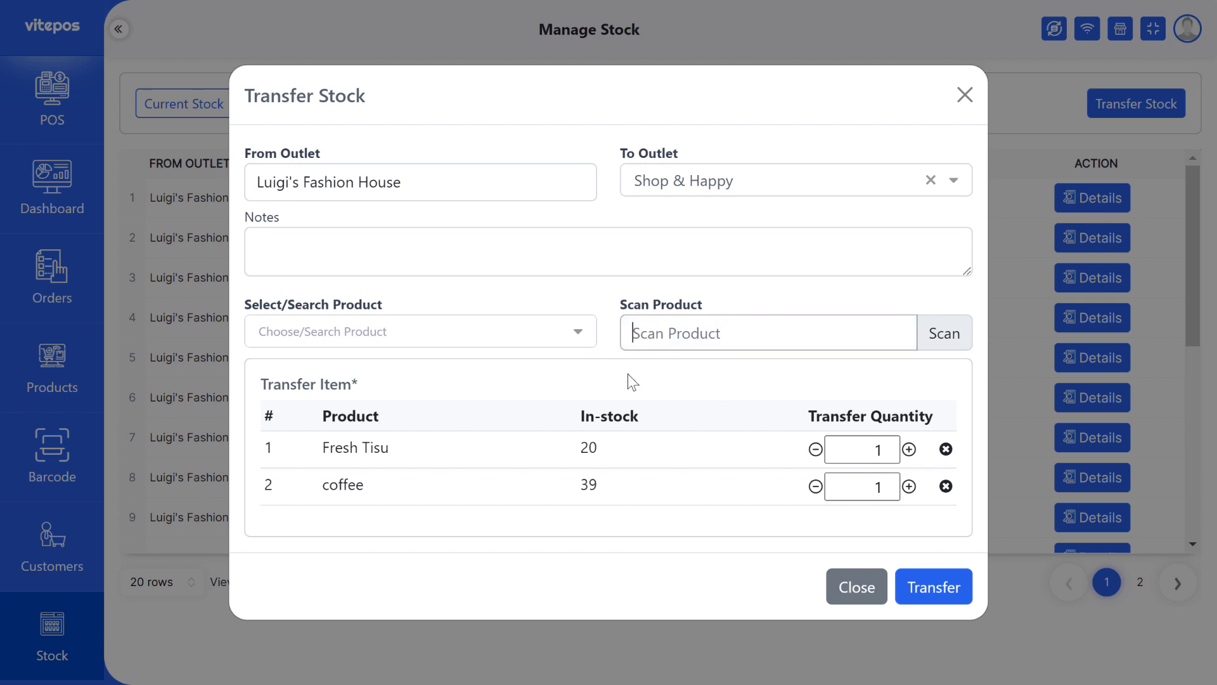
left_click(945, 486)
Set Fresh Tisu's transfer quantity to 5 and submit the transfer
double_click(872, 469)
type("5")
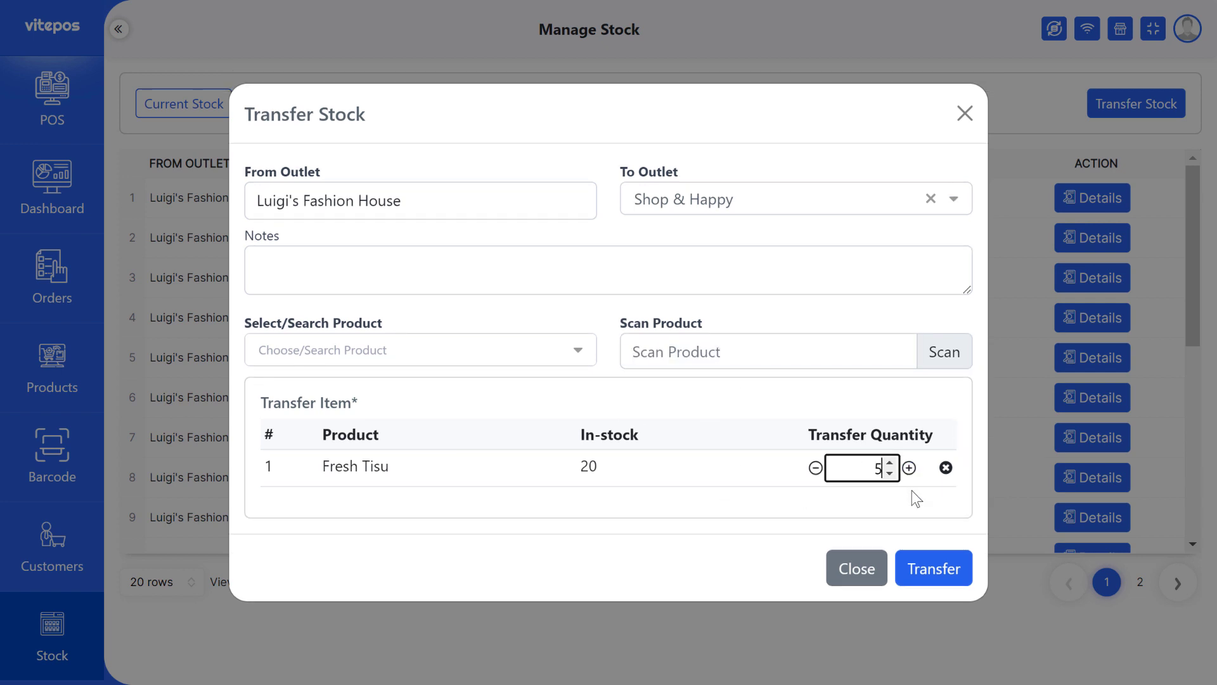
left_click(941, 568)
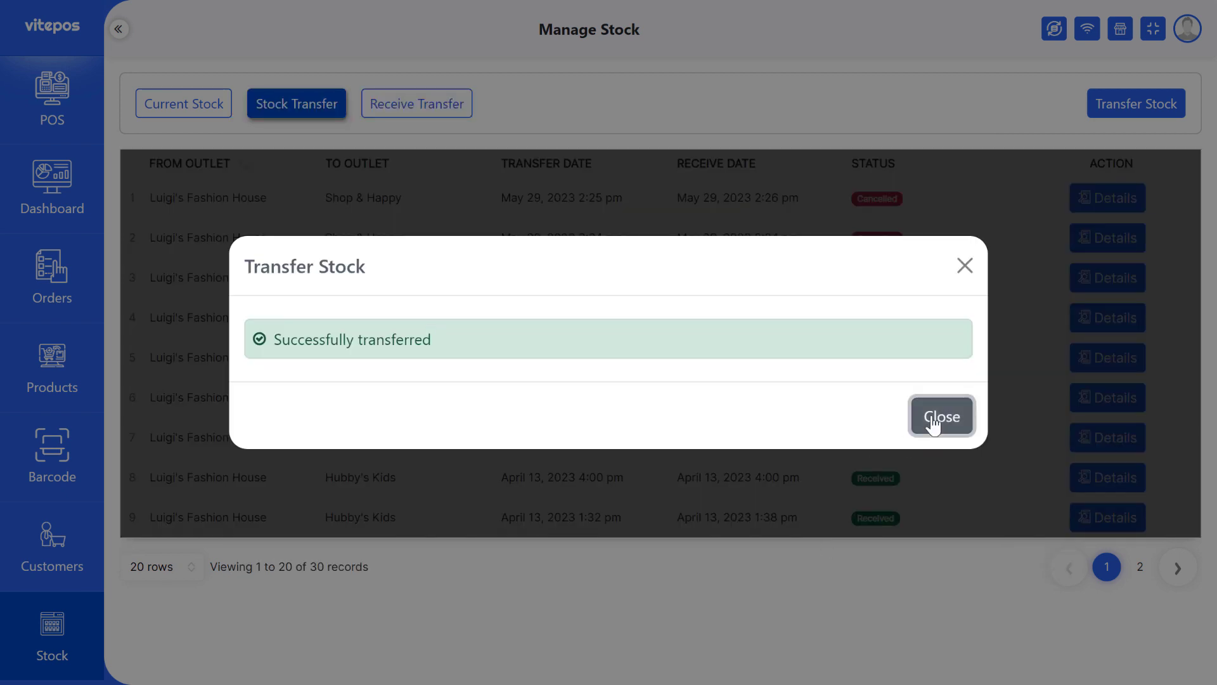
left_click(933, 424)
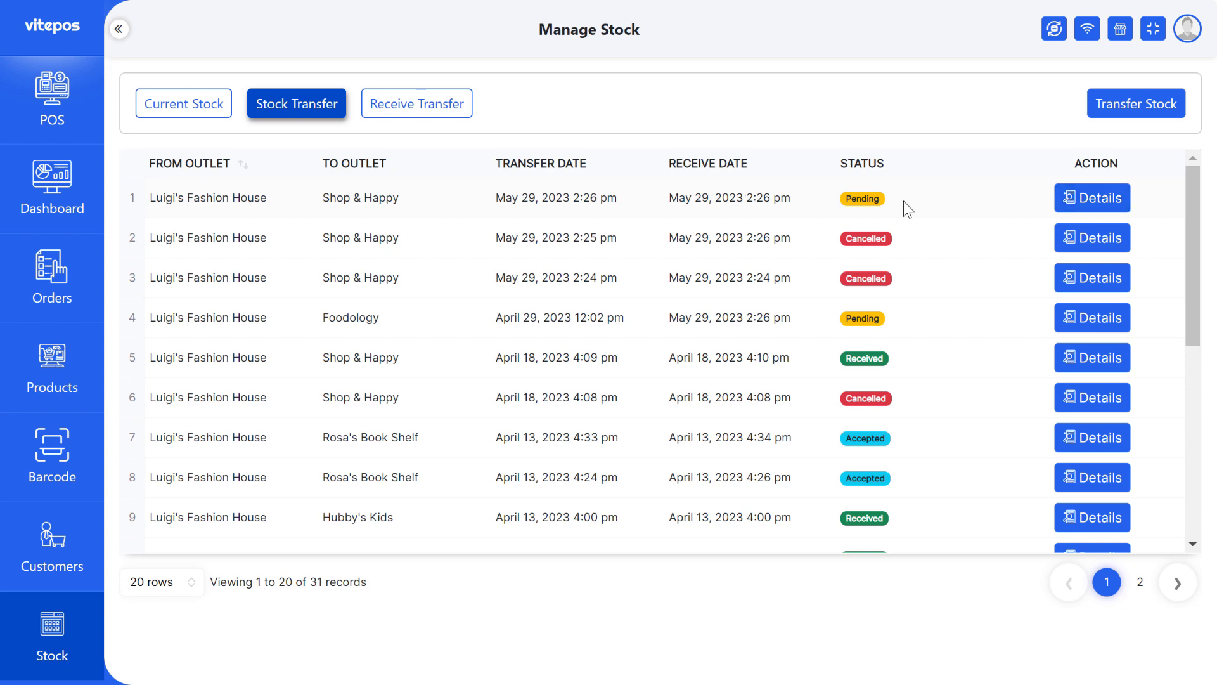
Cancel the pending 5-unit Fresh Tisu transfer
left_click(1070, 197)
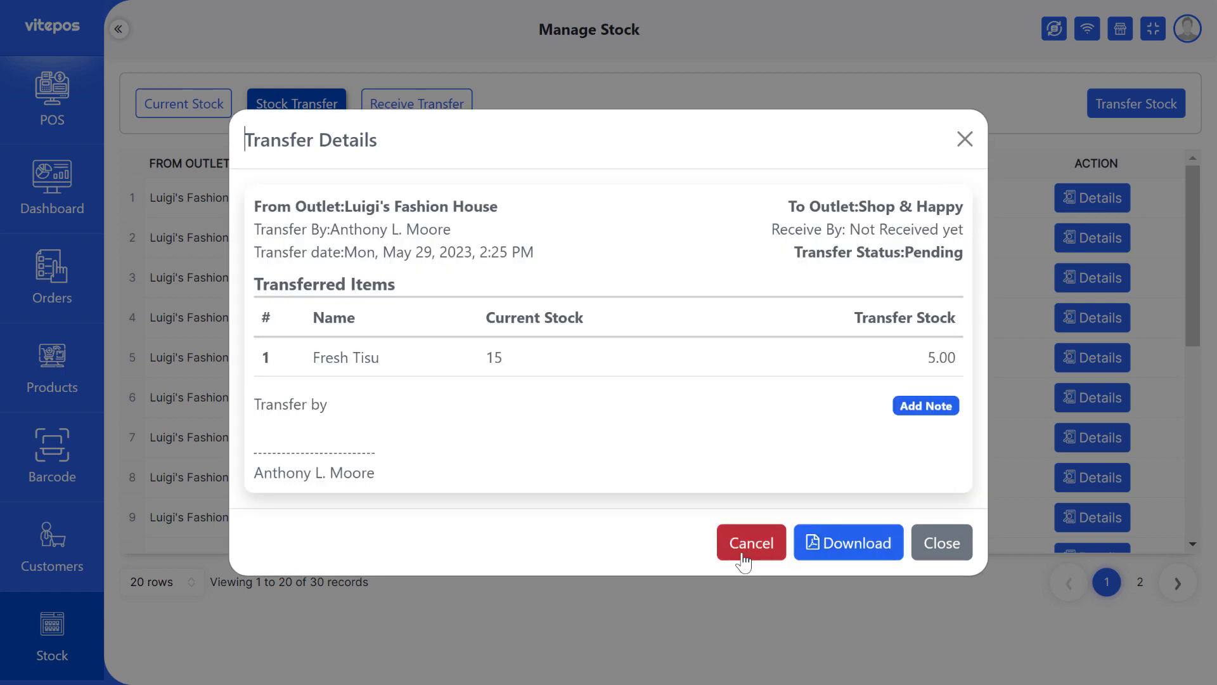
left_click(744, 561)
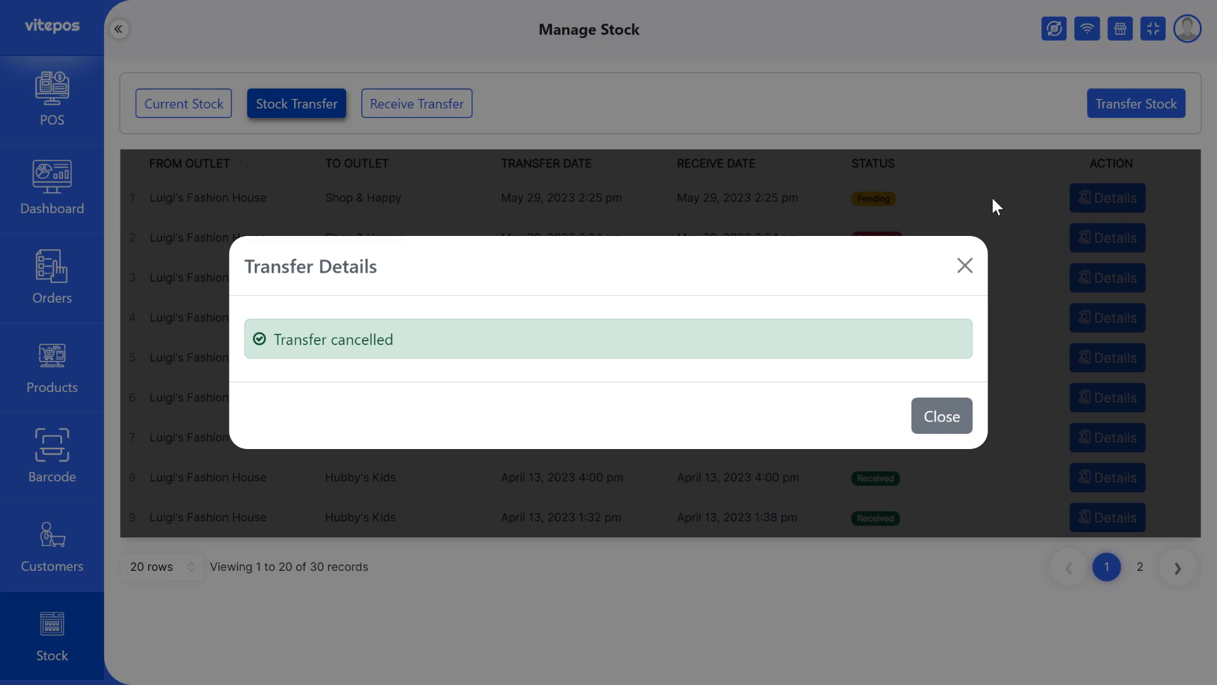
left_click(964, 265)
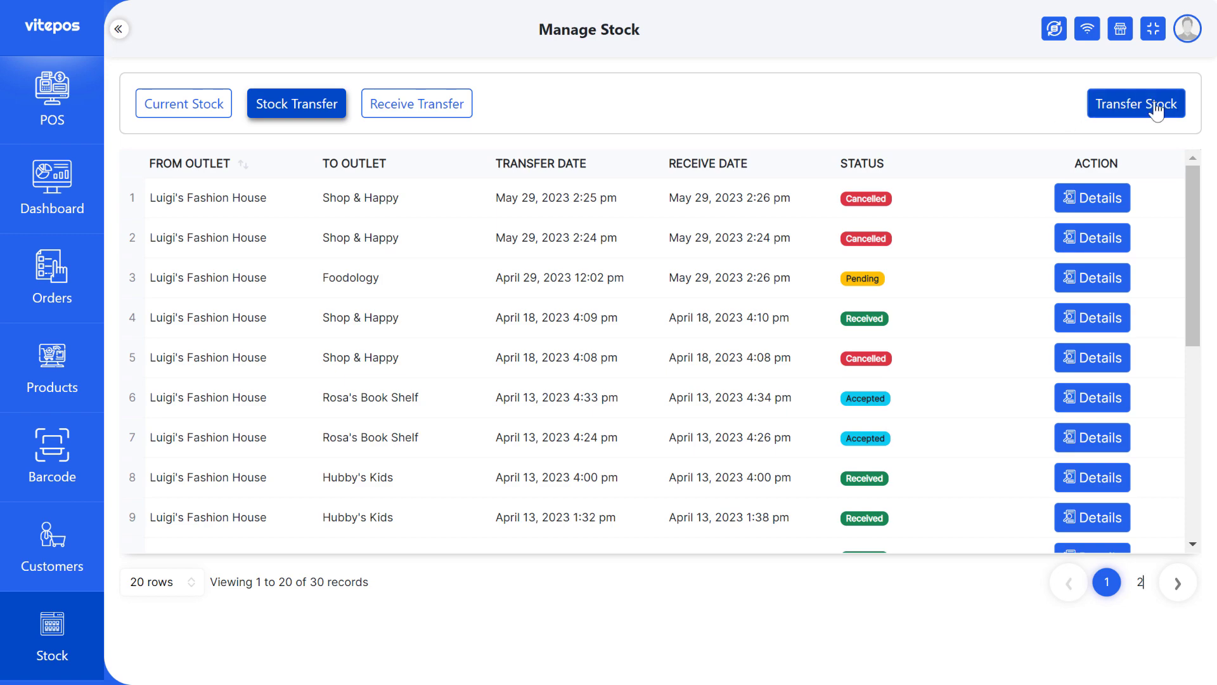
Submit a new Fresh Tisu transfer to Shop & Happy
left_click(1127, 112)
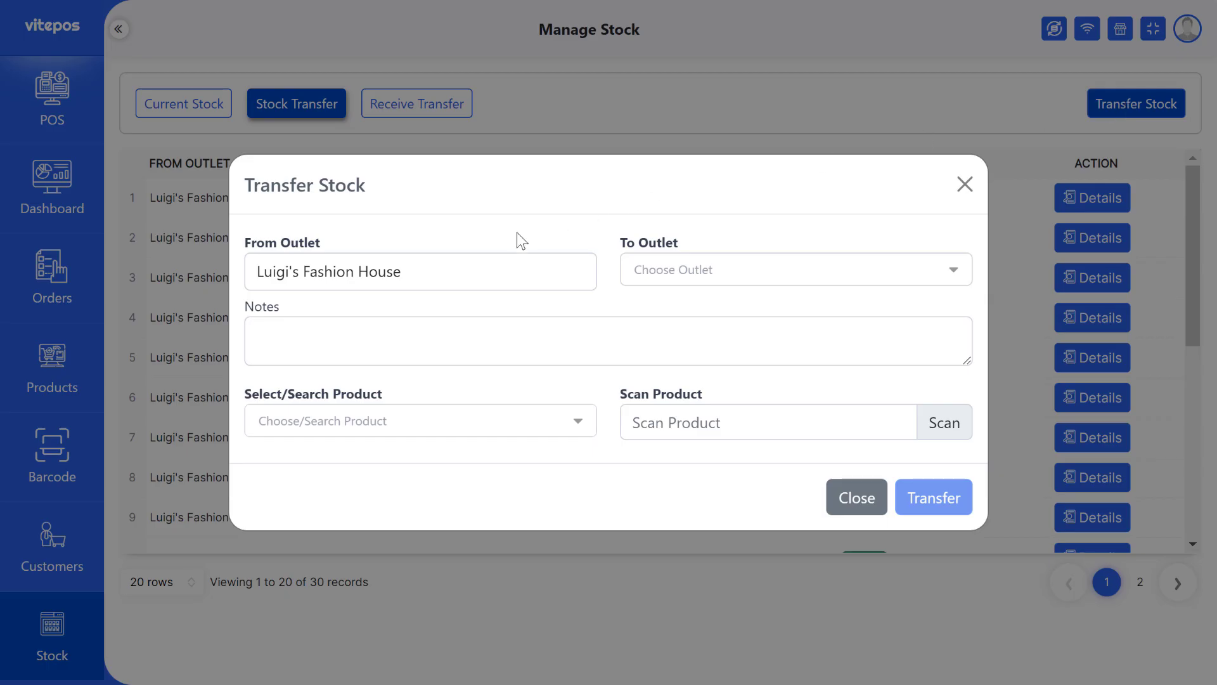
left_click(717, 269)
left_click(672, 298)
left_click(316, 421)
left_click(336, 457)
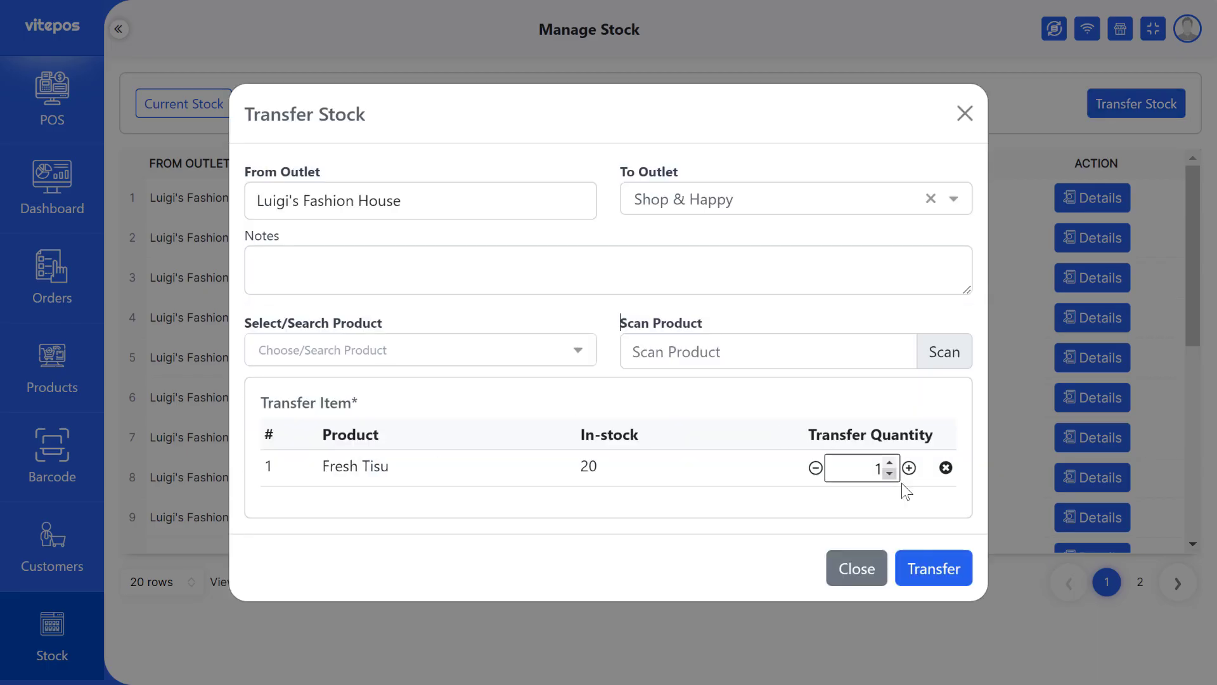
left_click(934, 568)
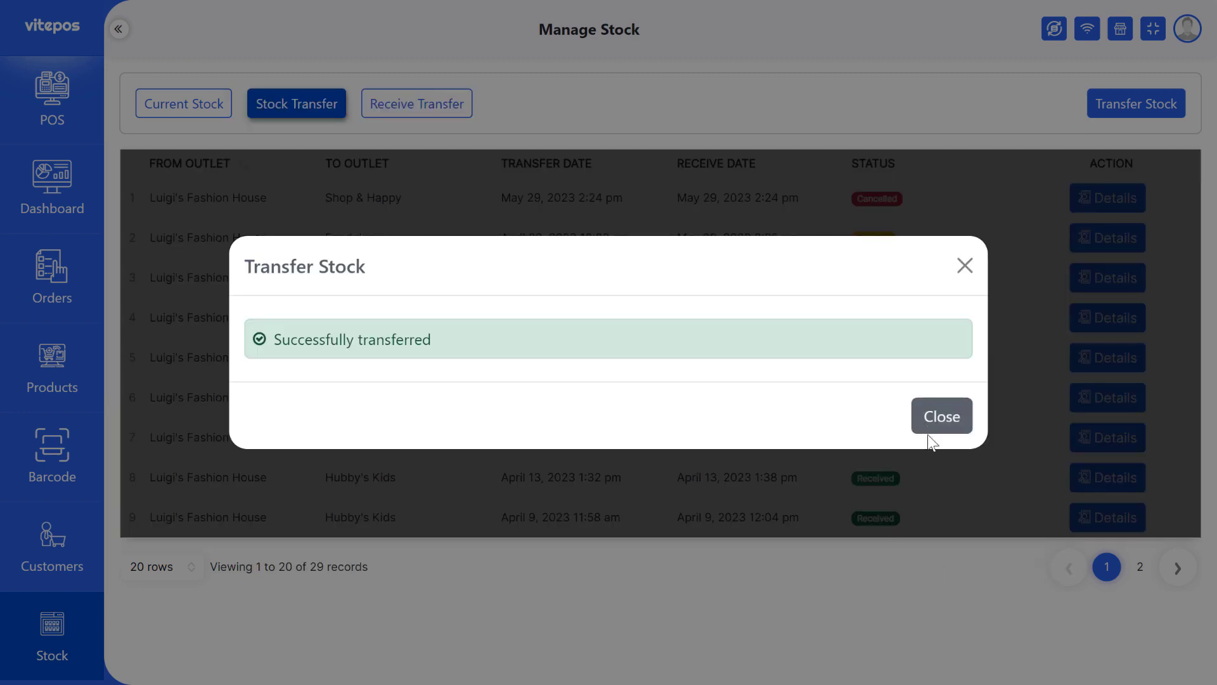
left_click(929, 431)
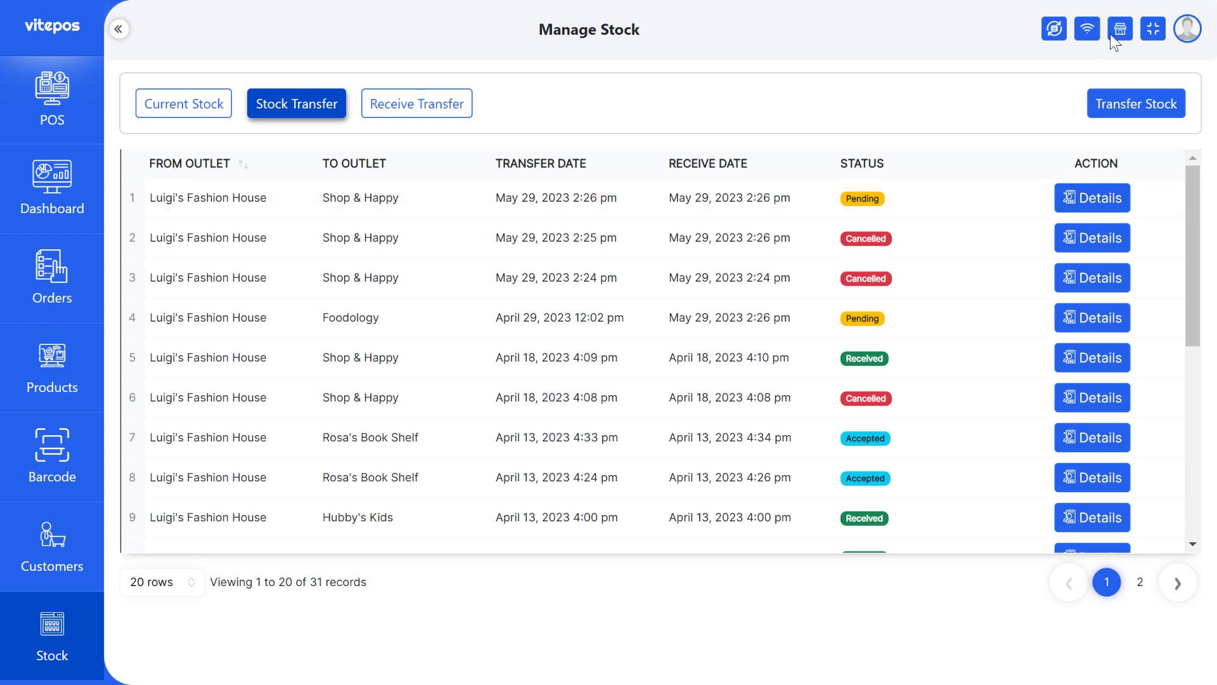
Close the cash drawer to begin changing the working outlet
left_click(1129, 45)
left_click(601, 461)
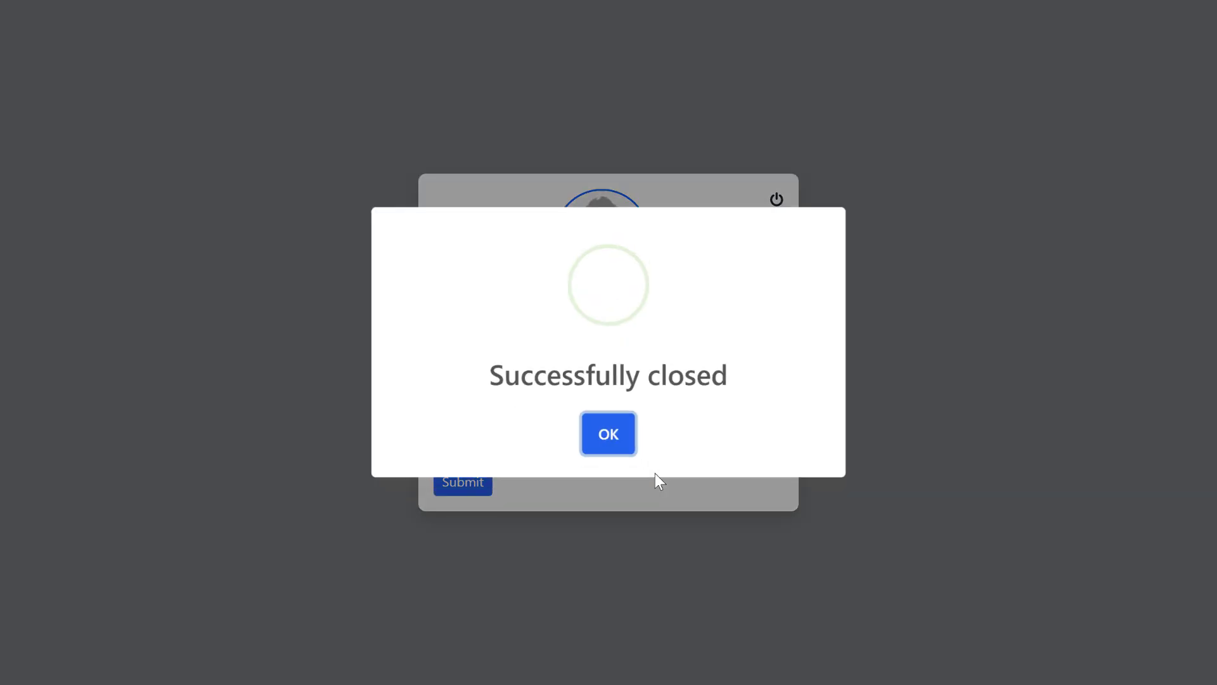
left_click(609, 435)
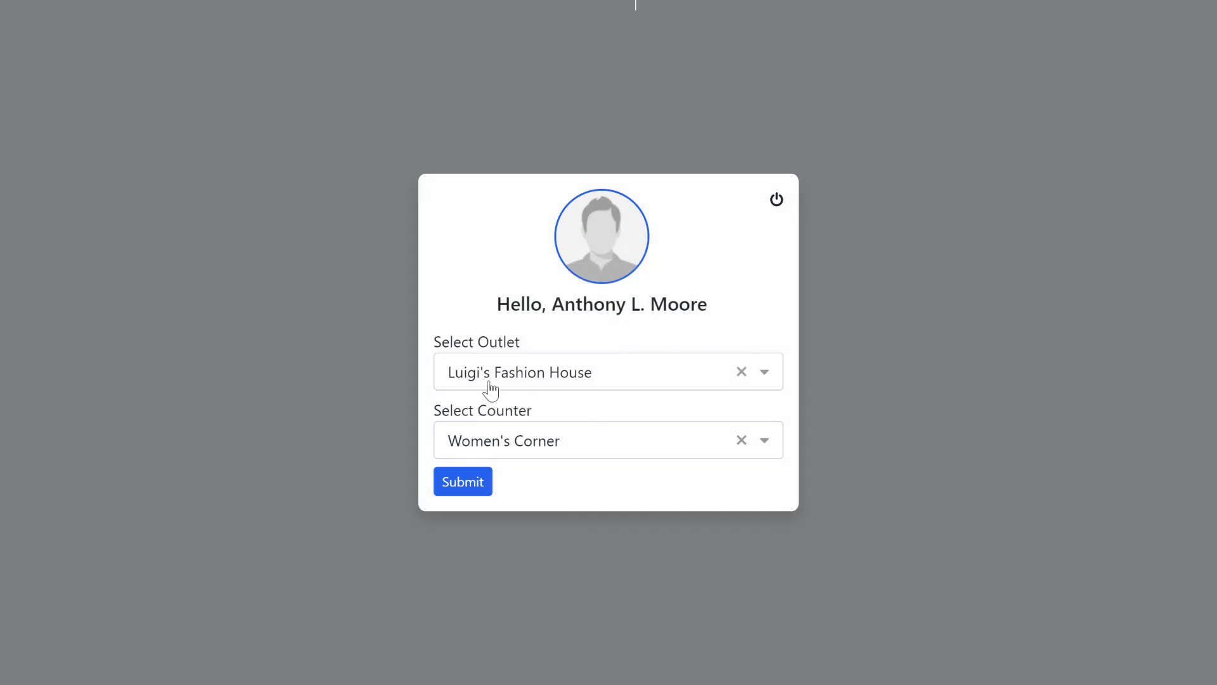
Switch to the Shop & Happy outlet with the Kid conner counter, keeping the current balance
left_click(490, 385)
left_click(462, 514)
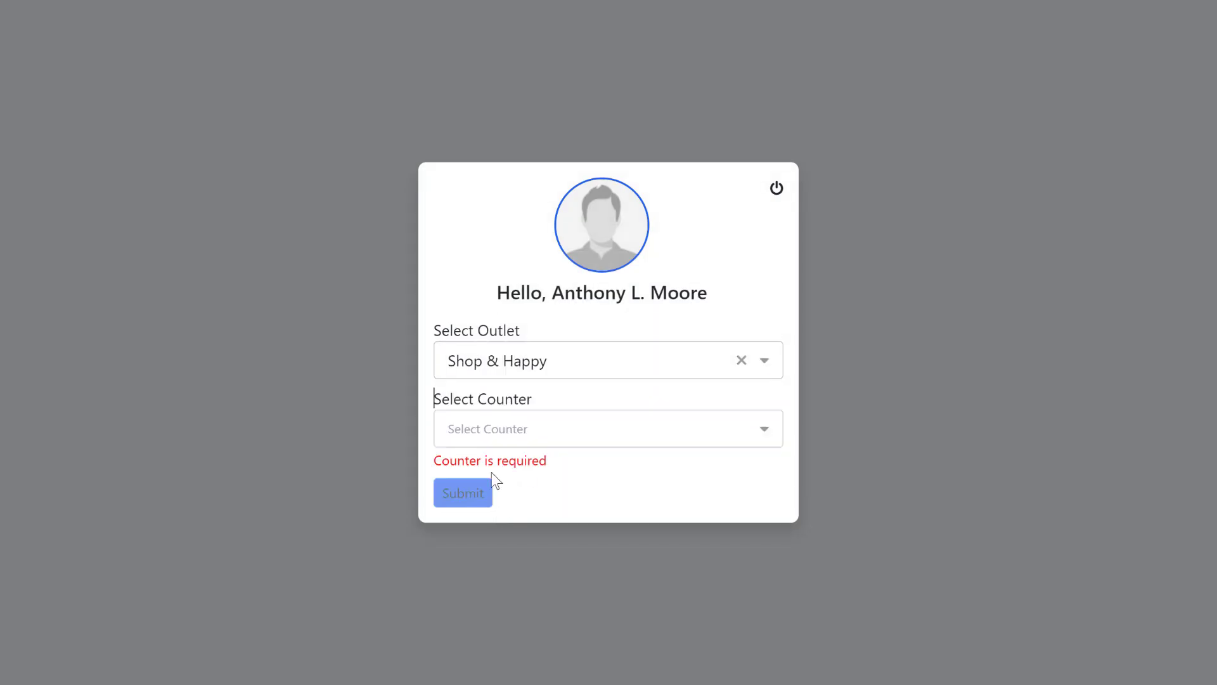
left_click(535, 436)
left_click(550, 480)
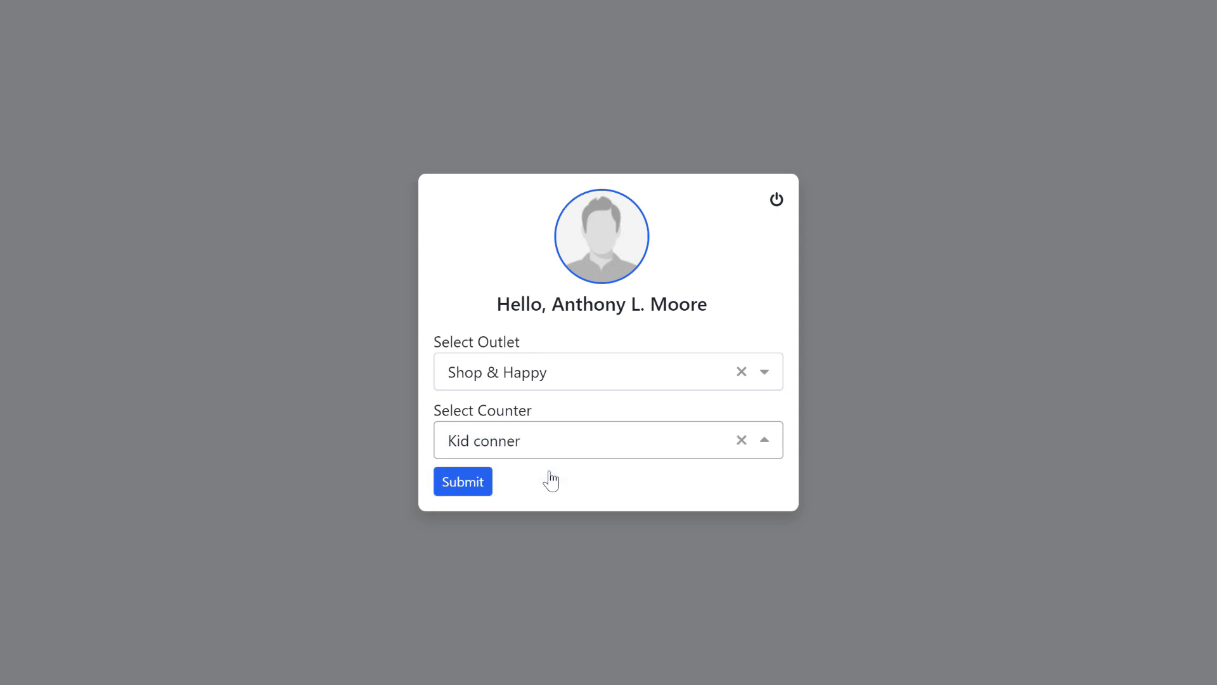
left_click(469, 486)
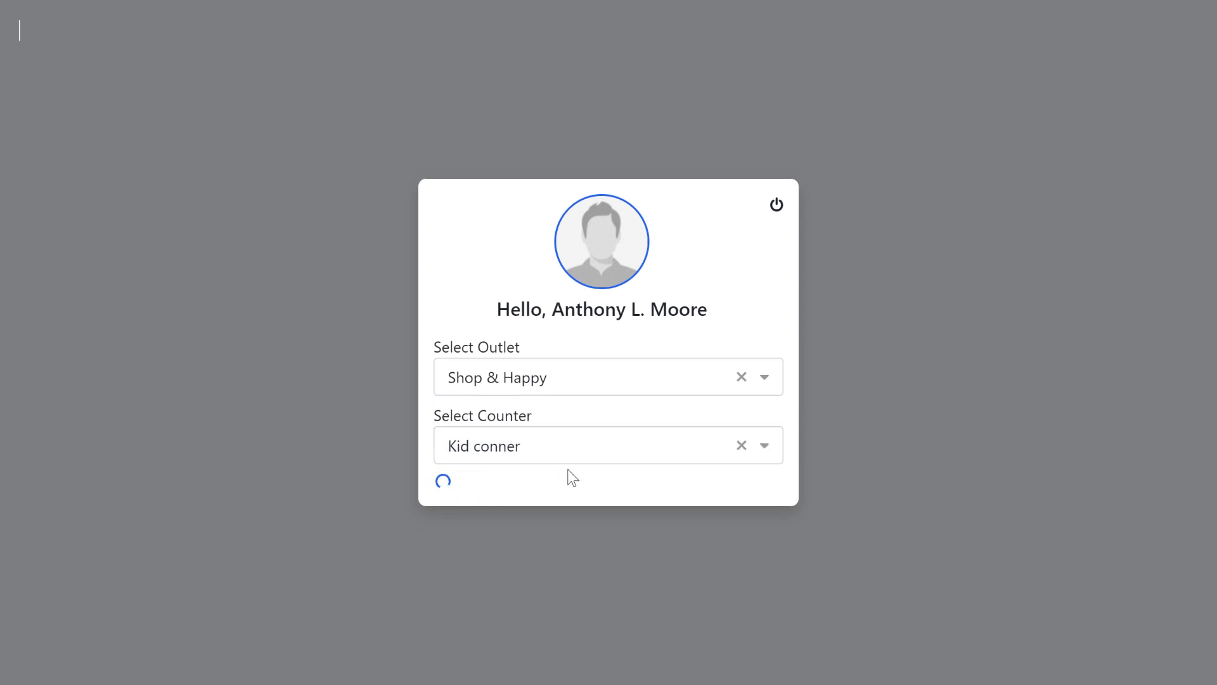
left_click(636, 433)
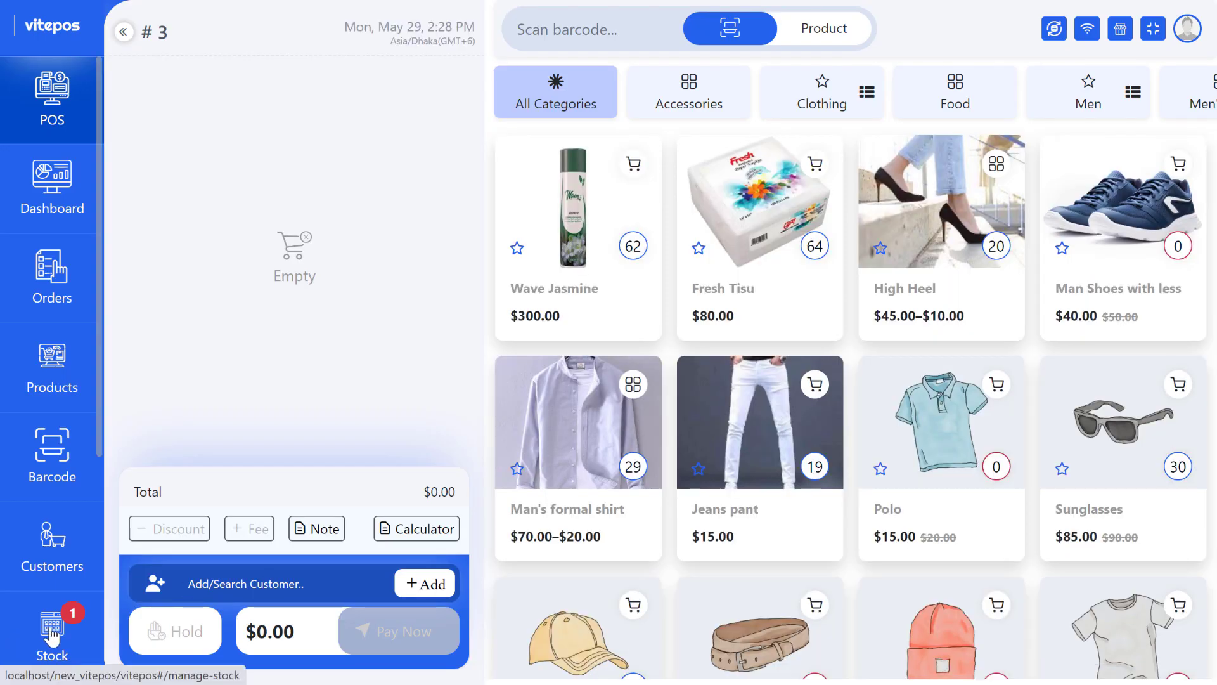
Receive the pending 5-unit Fresh Tisu transfer from Stock > Receive Transfer
left_click(52, 635)
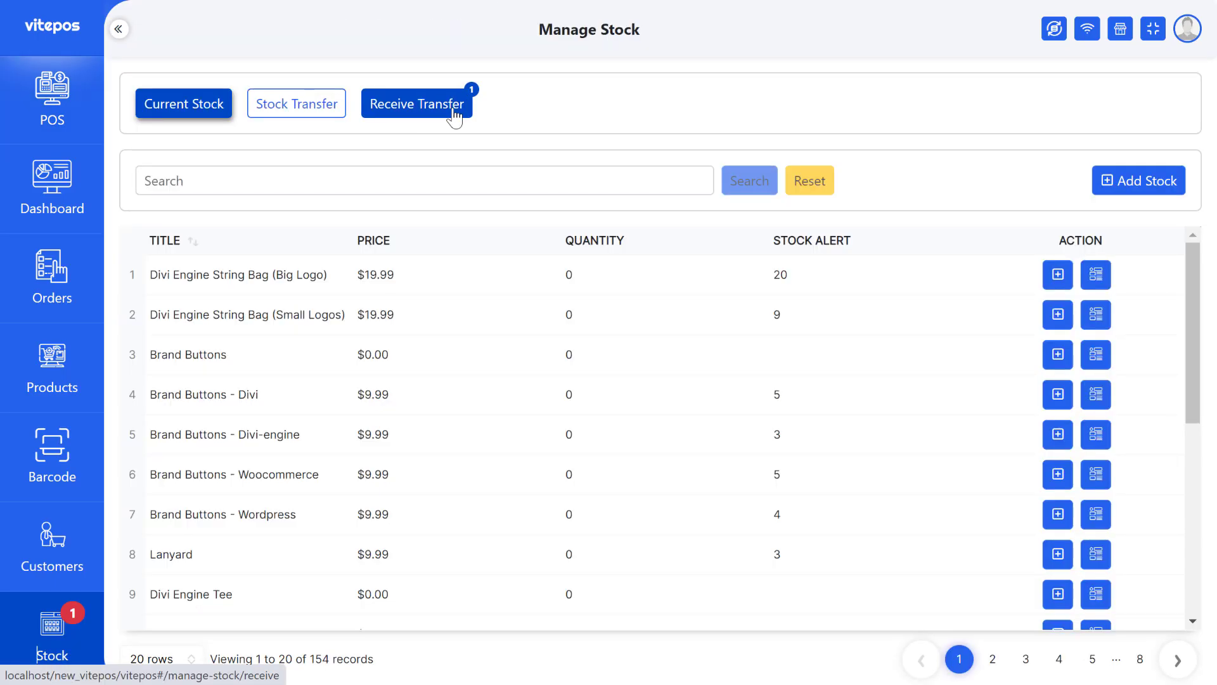
left_click(399, 115)
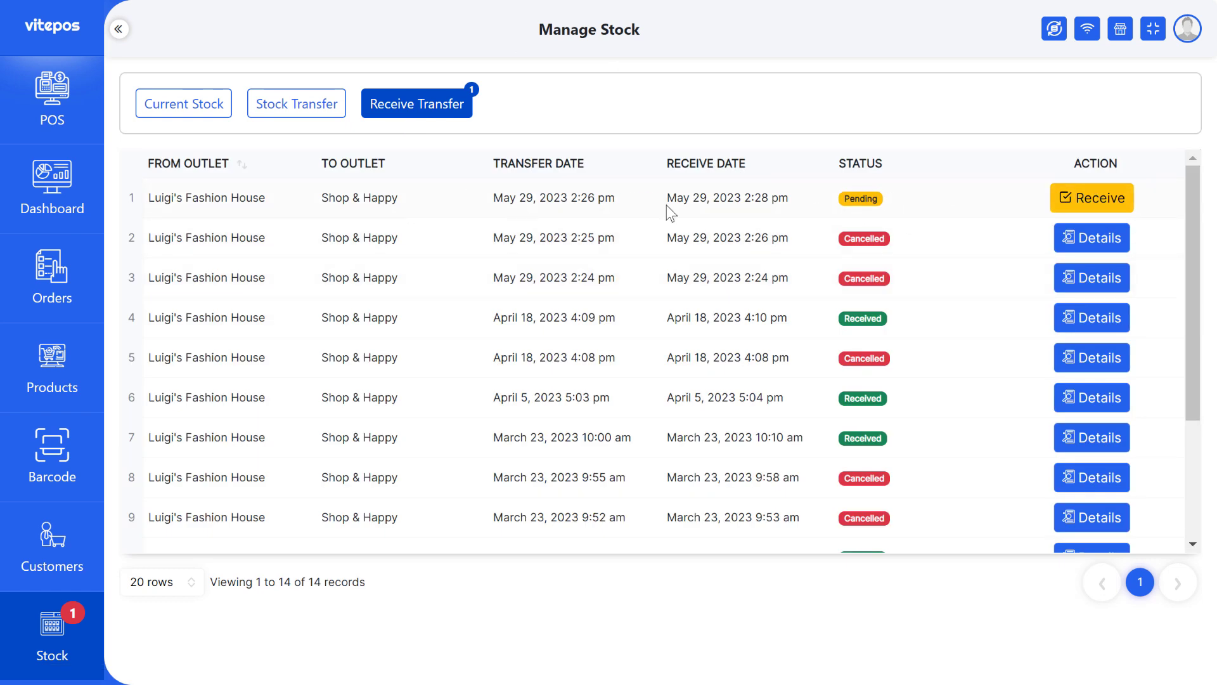
left_click(1118, 210)
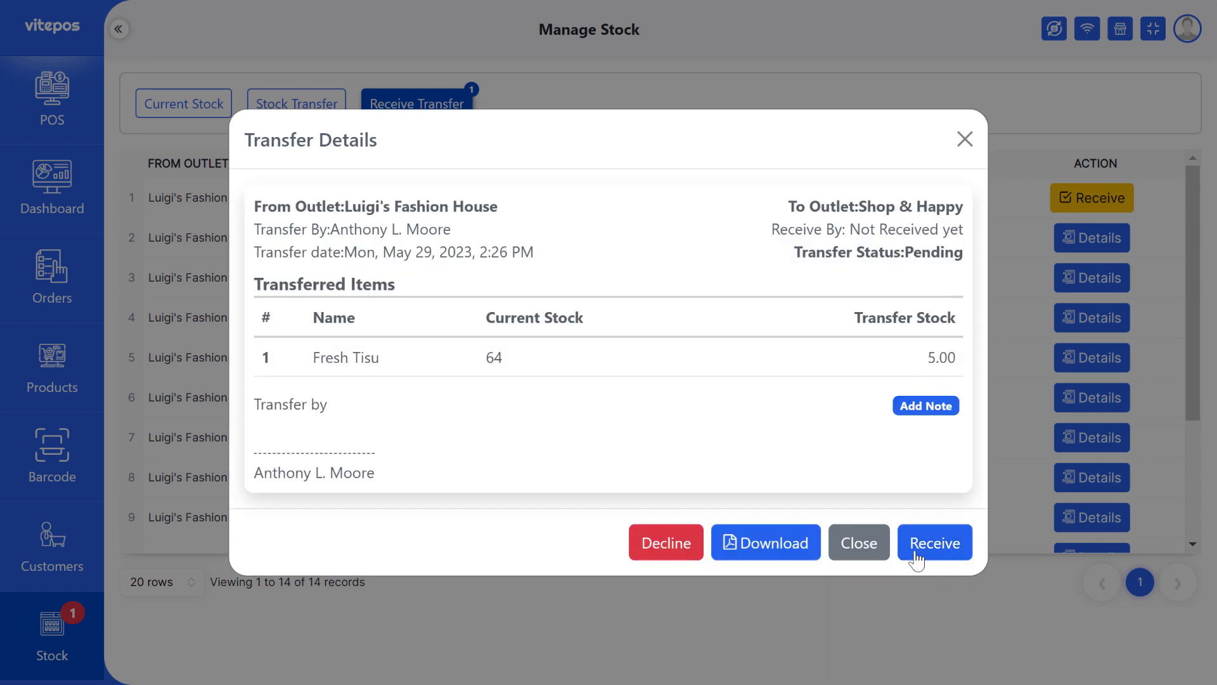
left_click(916, 556)
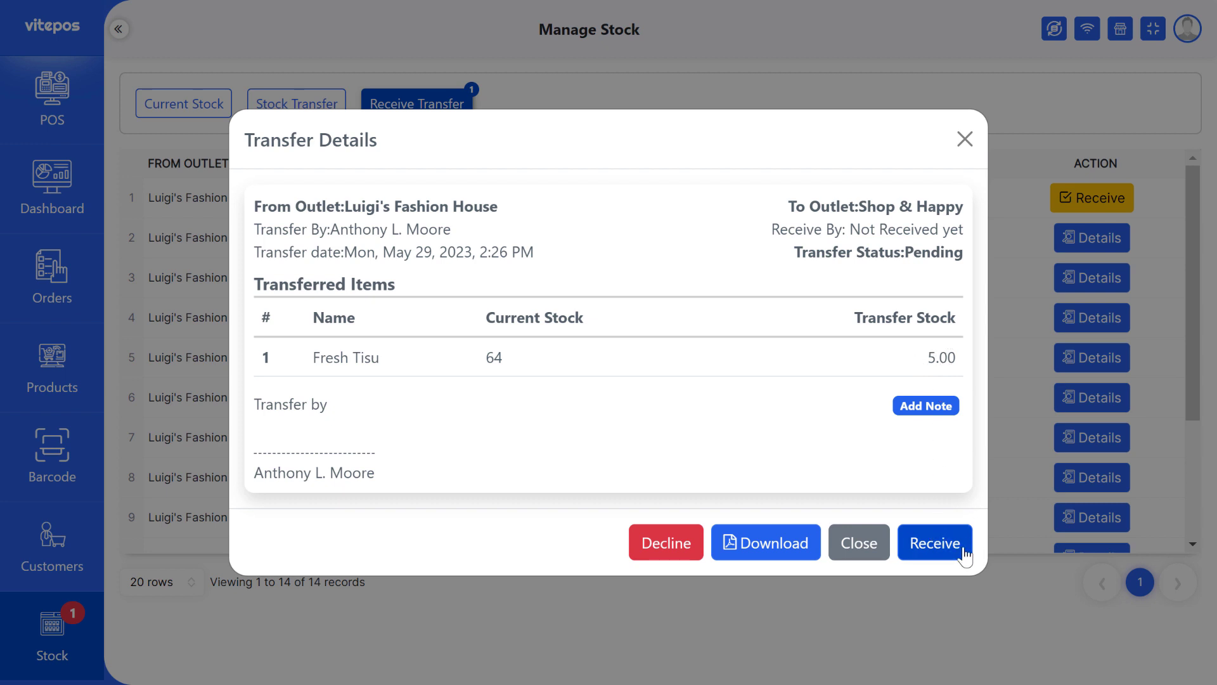
left_click(930, 552)
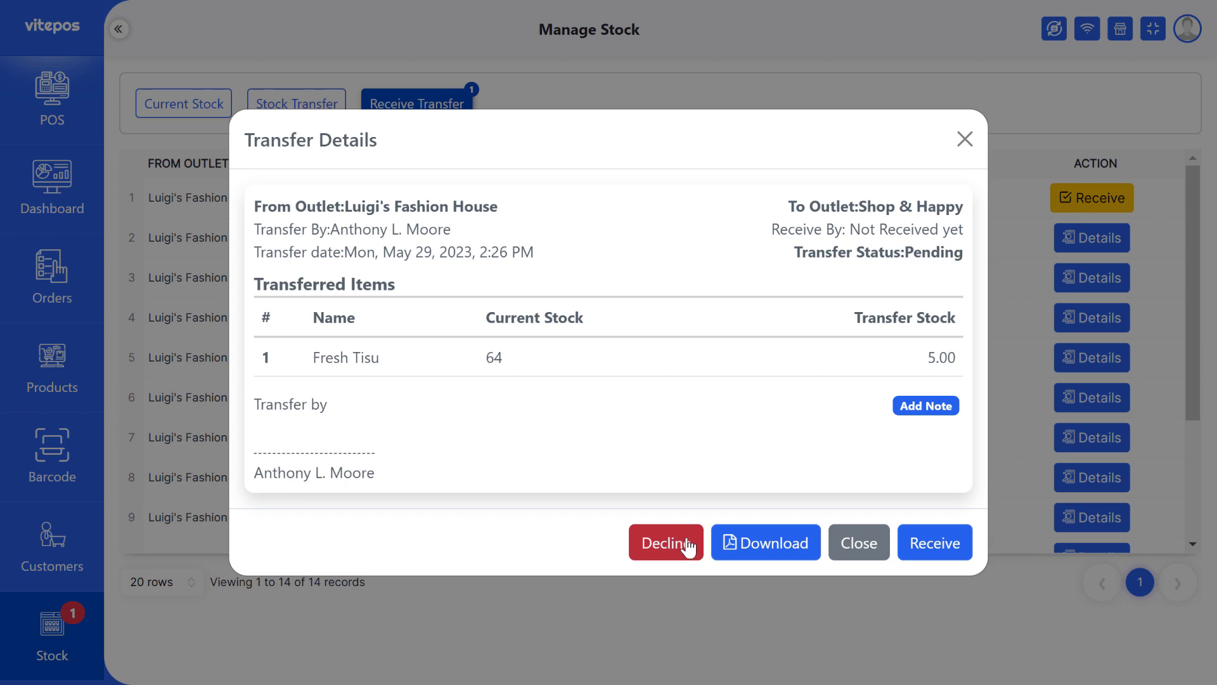
Review the received Fresh Tisu transfer's details and close them
left_click(656, 543)
left_click(1092, 240)
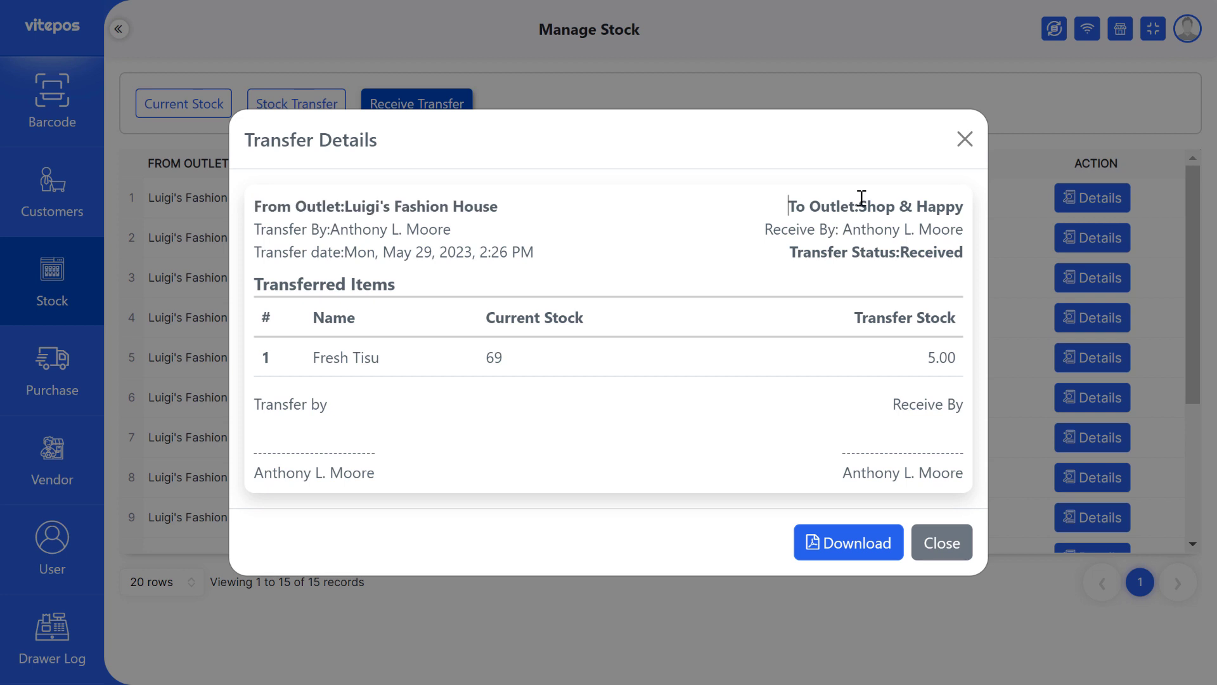
left_click(797, 262)
left_click(917, 544)
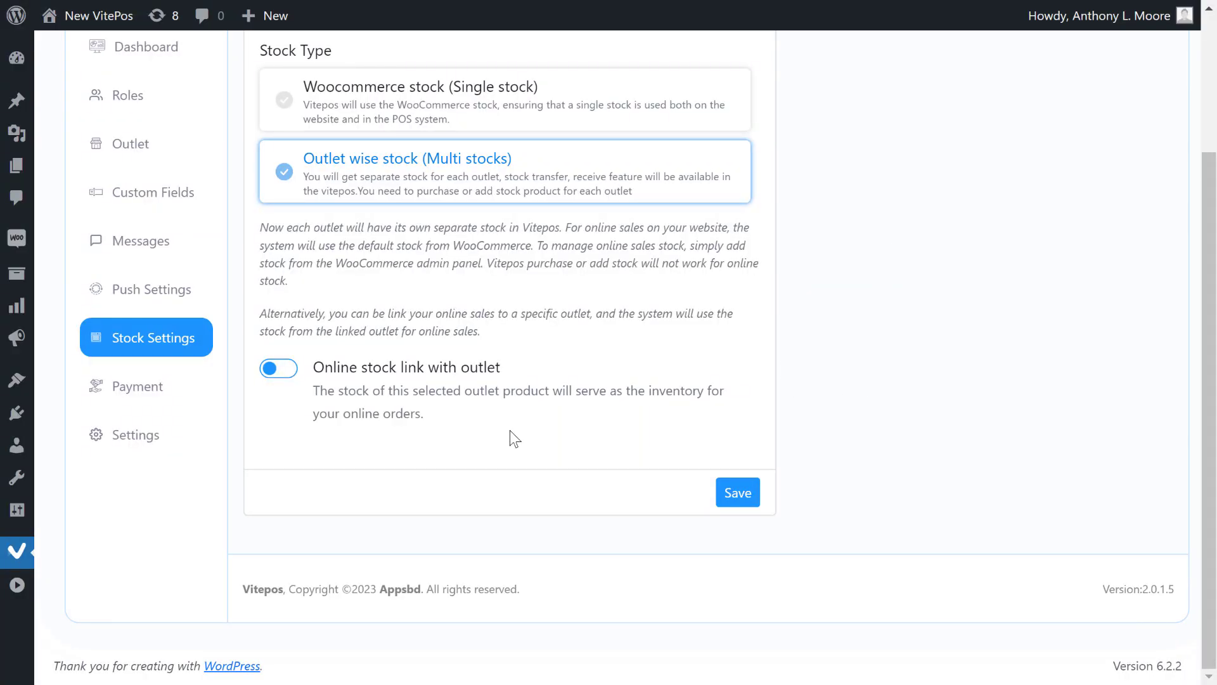
Enable Online stock link with outlet, choose Luigi's Fashion House as online stock outlet, and save
mouse_move(539, 374)
left_mouse_down()
mouse_move(307, 383)
mouse_move(558, 372)
left_mouse_up()
left_click(478, 375)
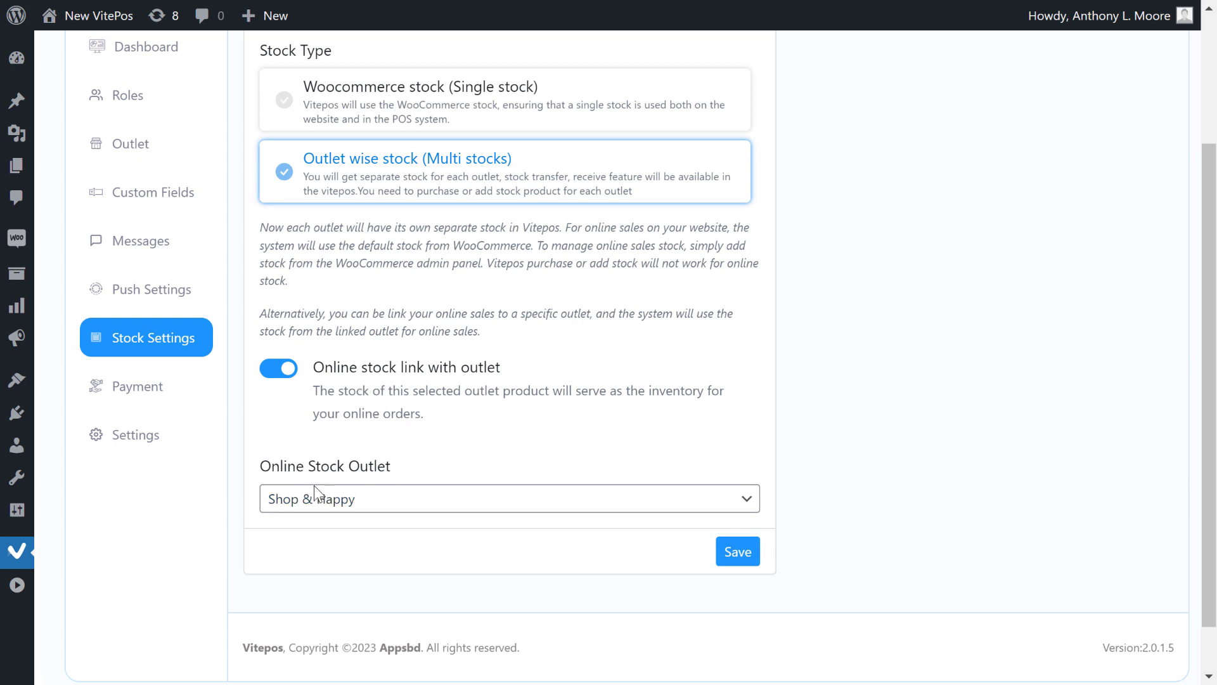
left_click(374, 501)
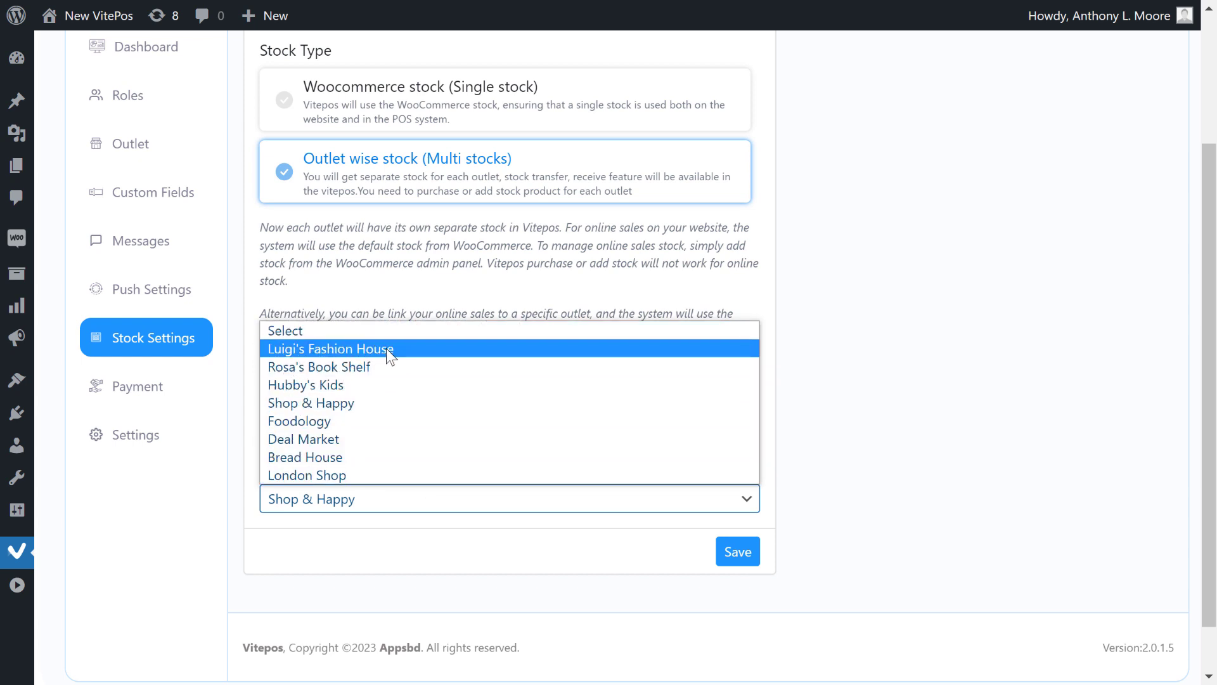
left_click(345, 349)
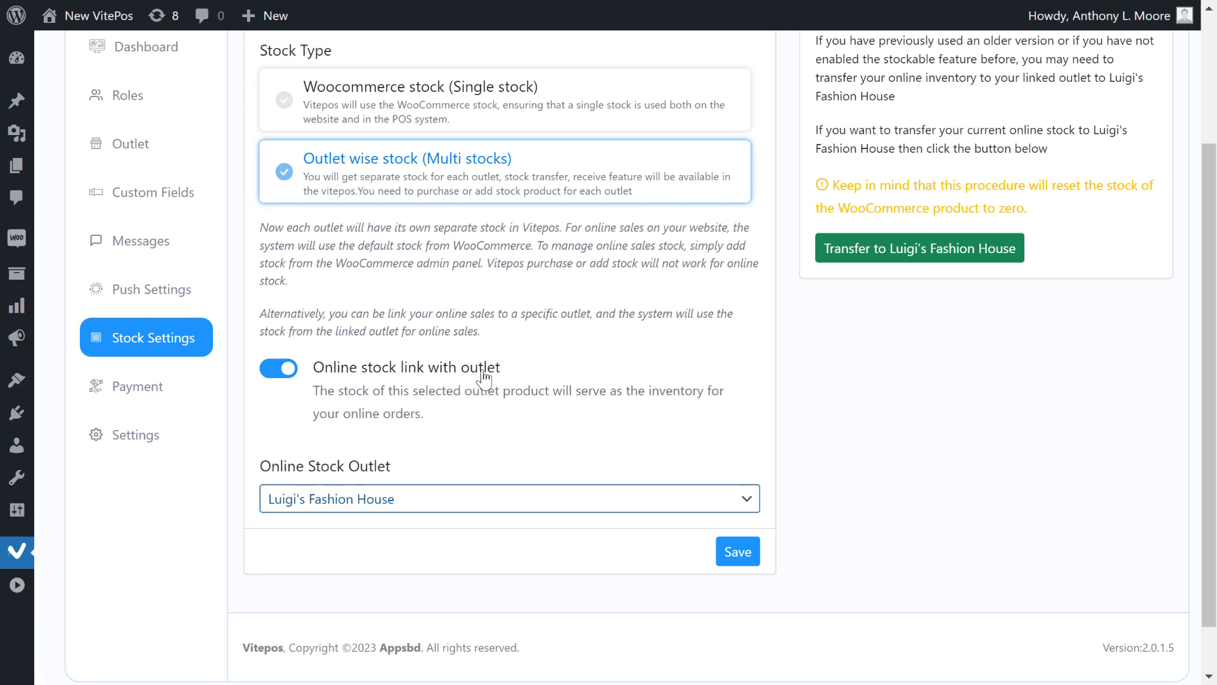
left_click(742, 562)
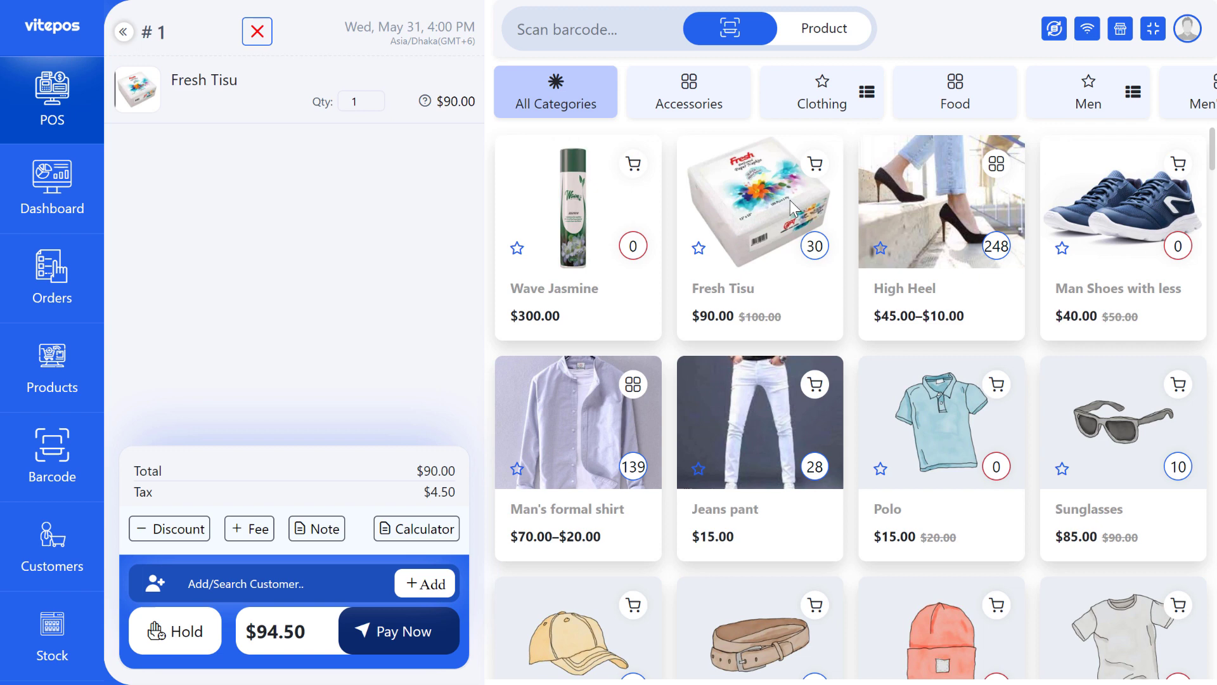
Change the Fresh Tisu cart quantity to 10 and pay the $945.00 in cash
left_click(371, 104)
type("0")
left_click(399, 631)
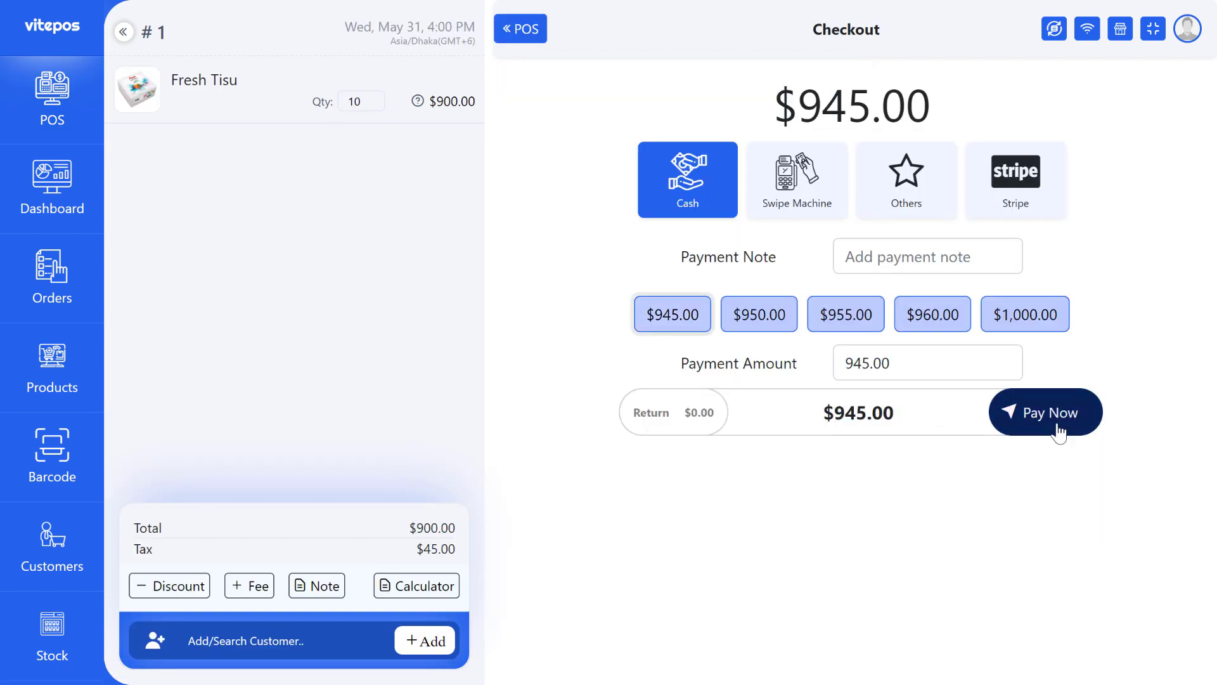
left_click(1057, 432)
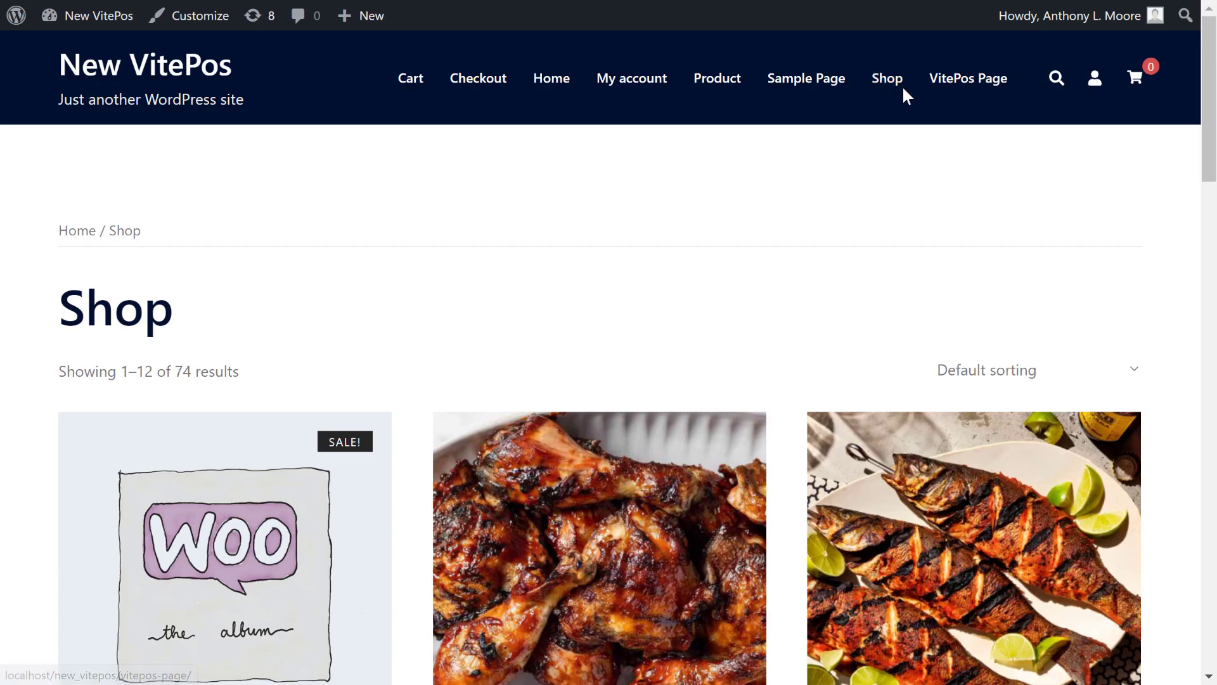
Search the storefront for 'tisu' and open the Fresh Tisu product page
left_click(1056, 82)
left_click(478, 163)
type("tisu")
left_click(918, 201)
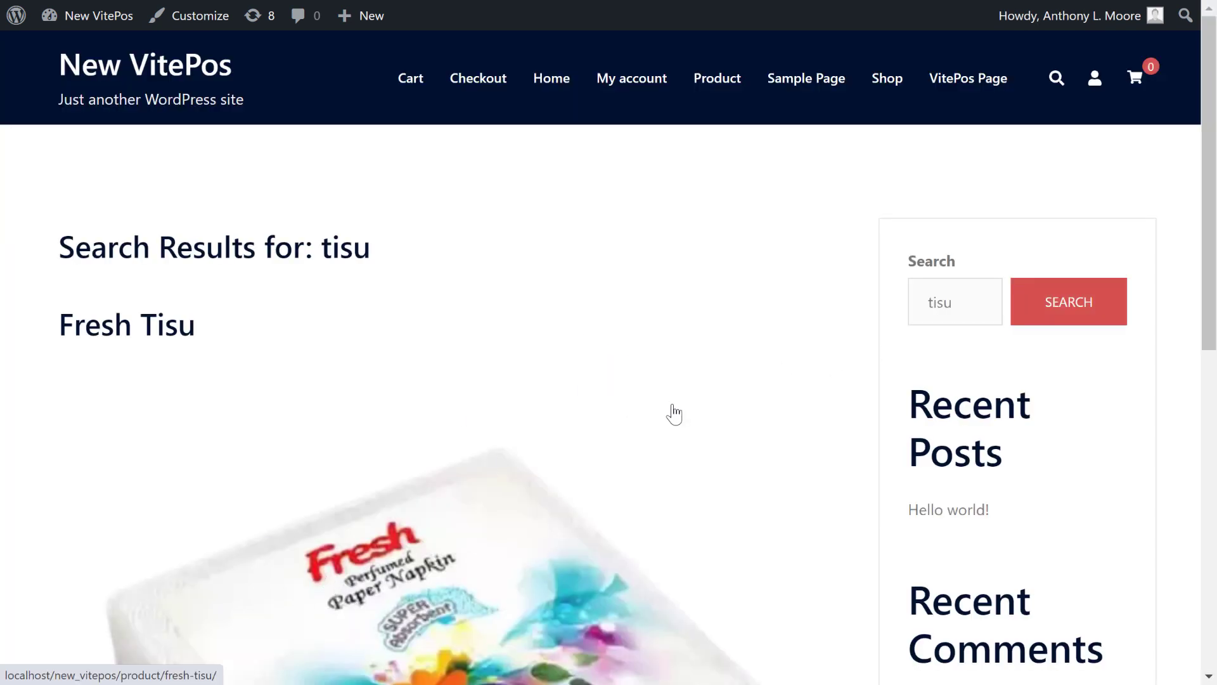
left_click(674, 416)
Highlight the 20 in stock figure on the Fresh Tisu product page
left_click_drag(622, 464, 688, 465)
left_click(610, 480)
left_click_drag(610, 480, 715, 472)
left_click(629, 467)
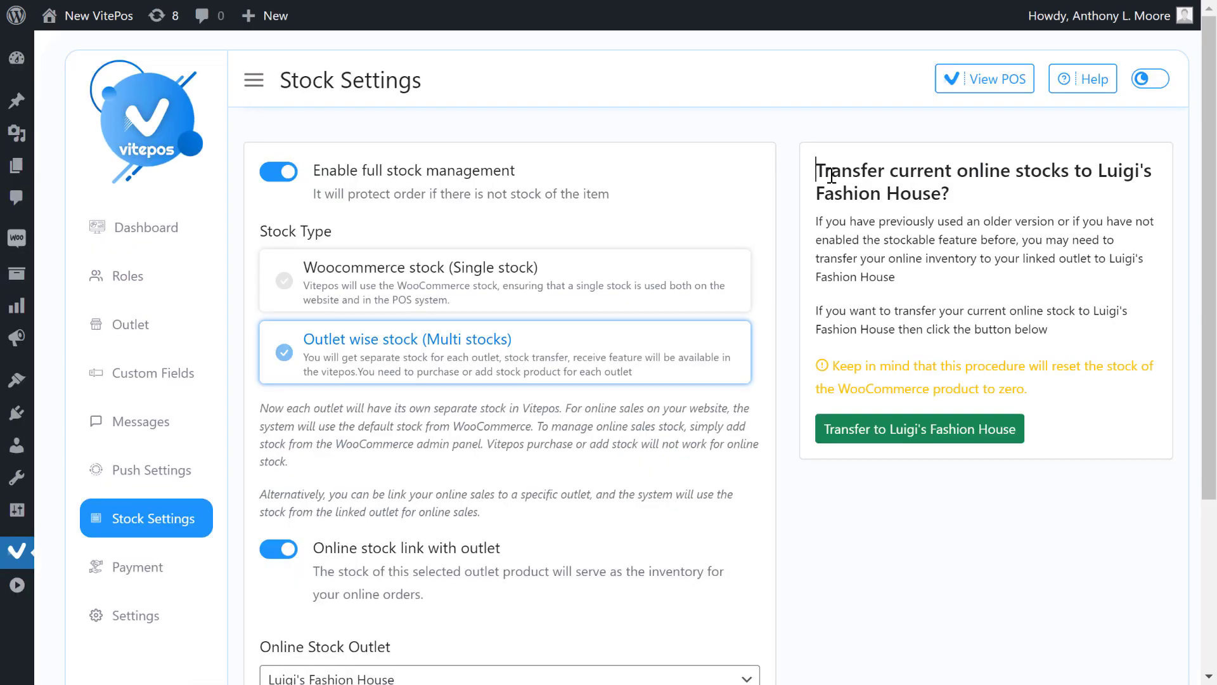
left_click_drag(821, 169, 995, 220)
left_click(993, 222)
left_click_drag(818, 168, 1006, 197)
left_click(998, 206)
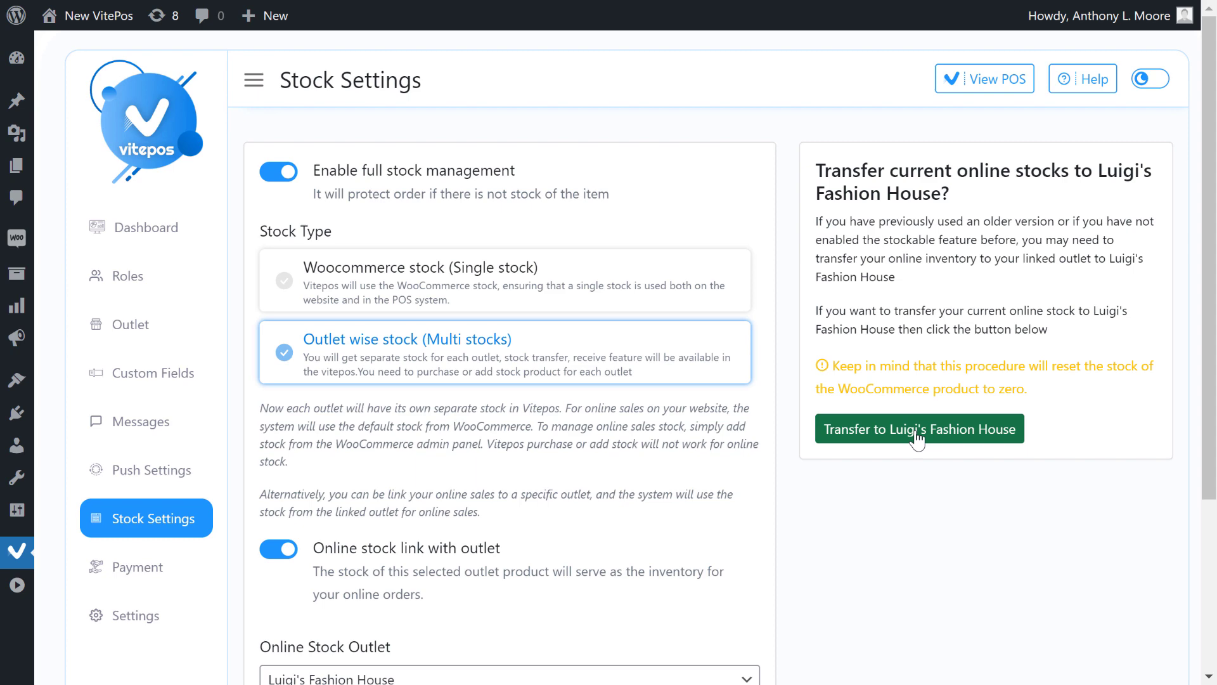
left_click(945, 436)
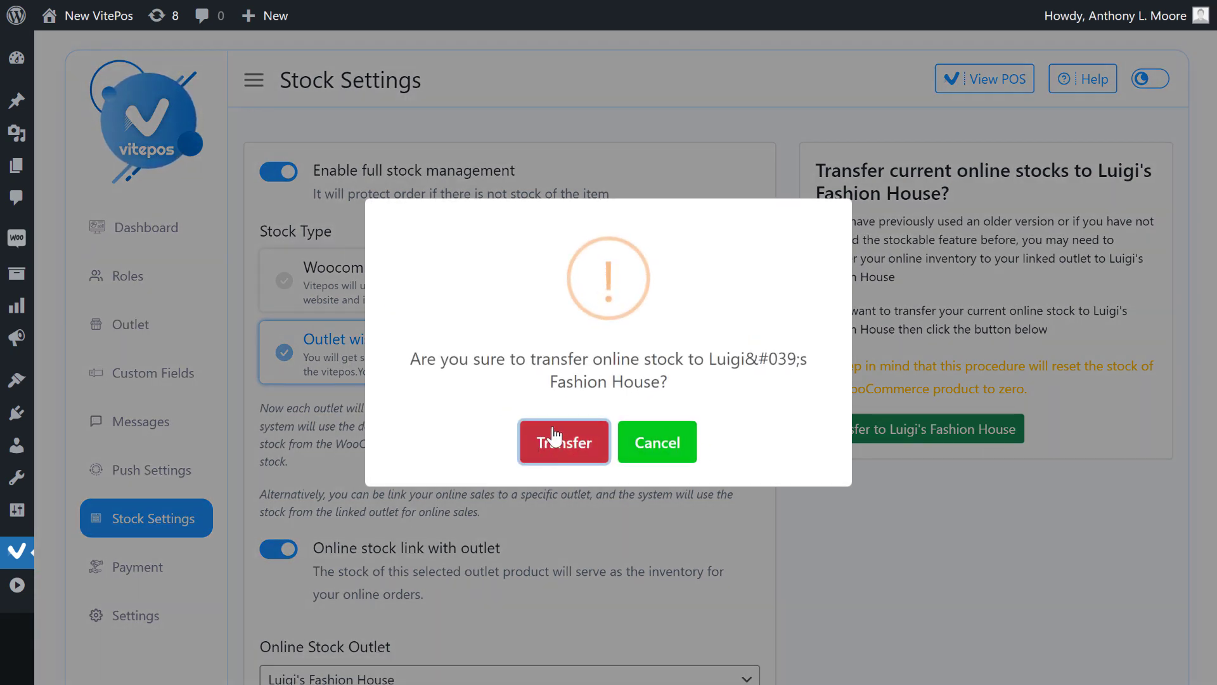
left_click(676, 452)
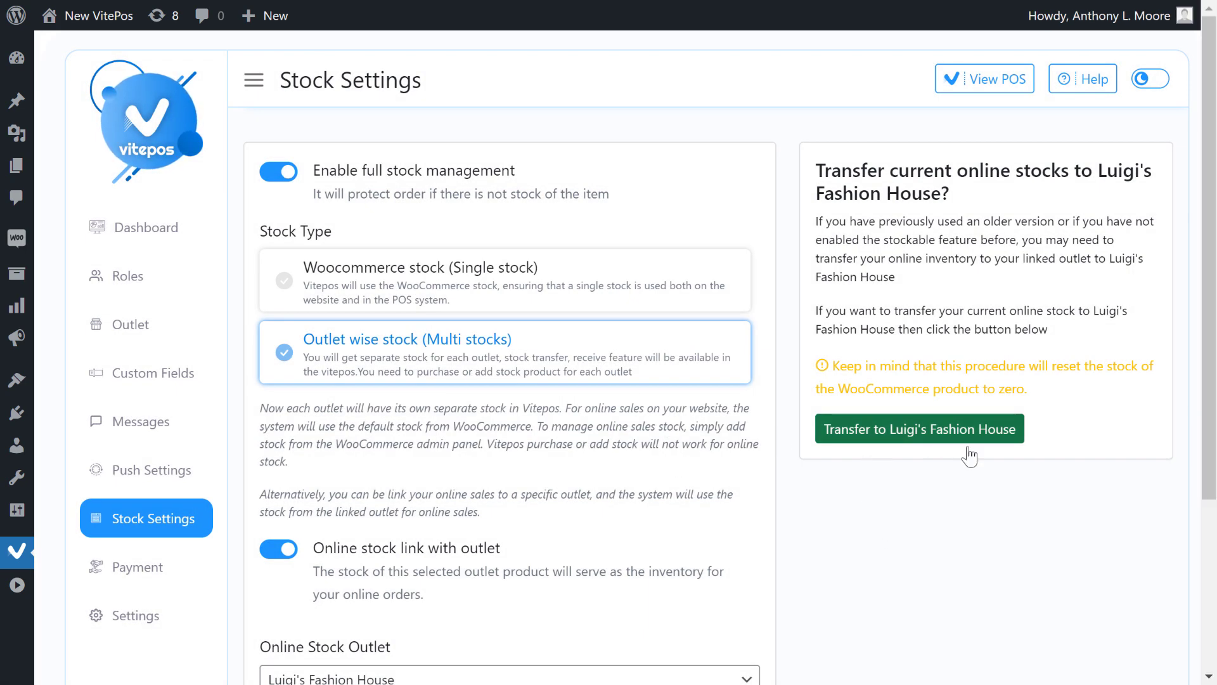
scroll(885, 453, "down", 3)
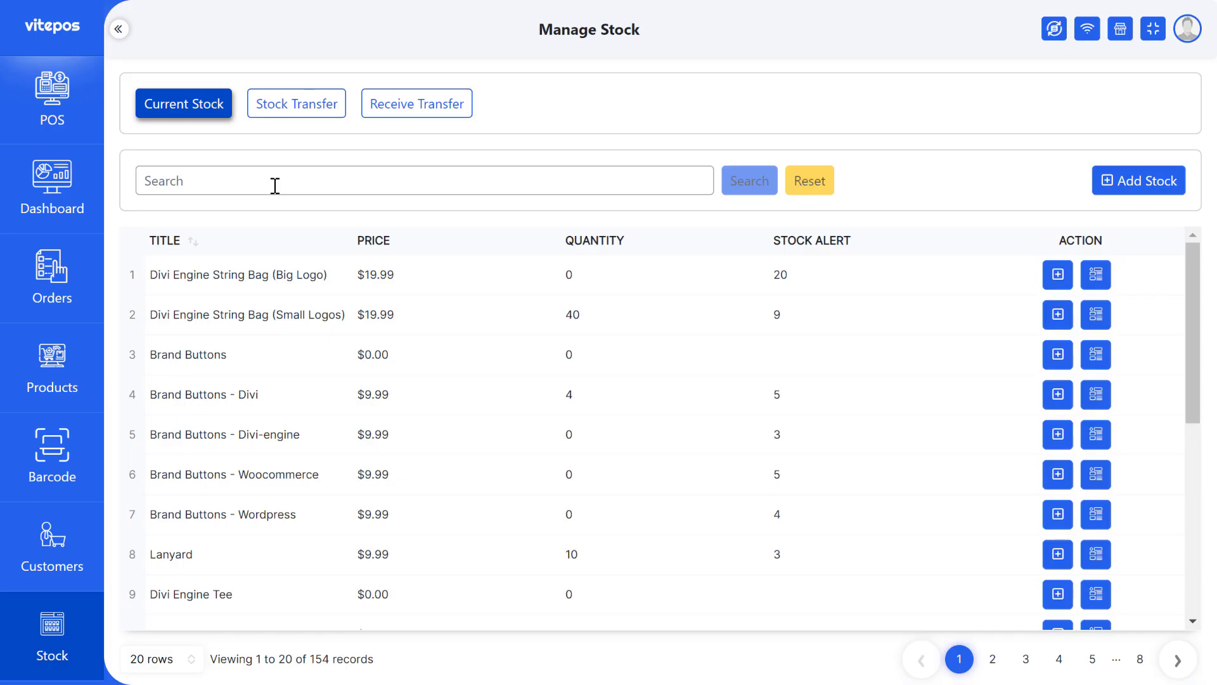
Search for 'tisu', start adding Fresh Tisu stock, and choose the supplier
type("tisu")
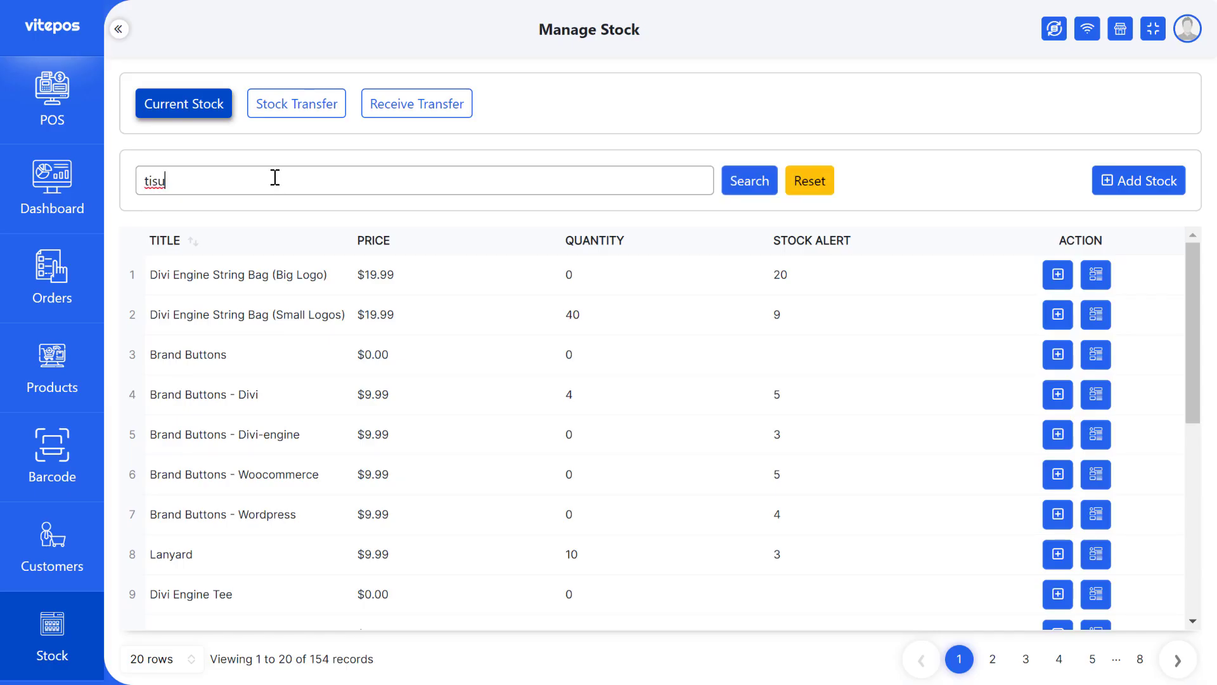
key("Return")
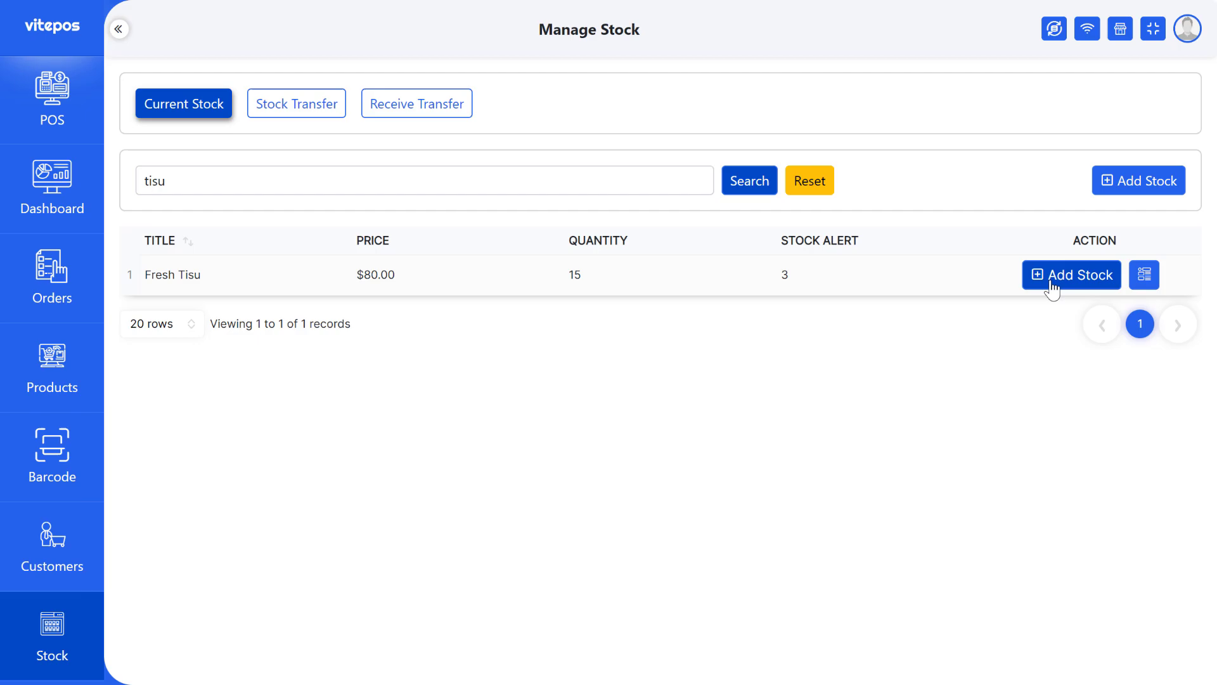
left_click(1054, 282)
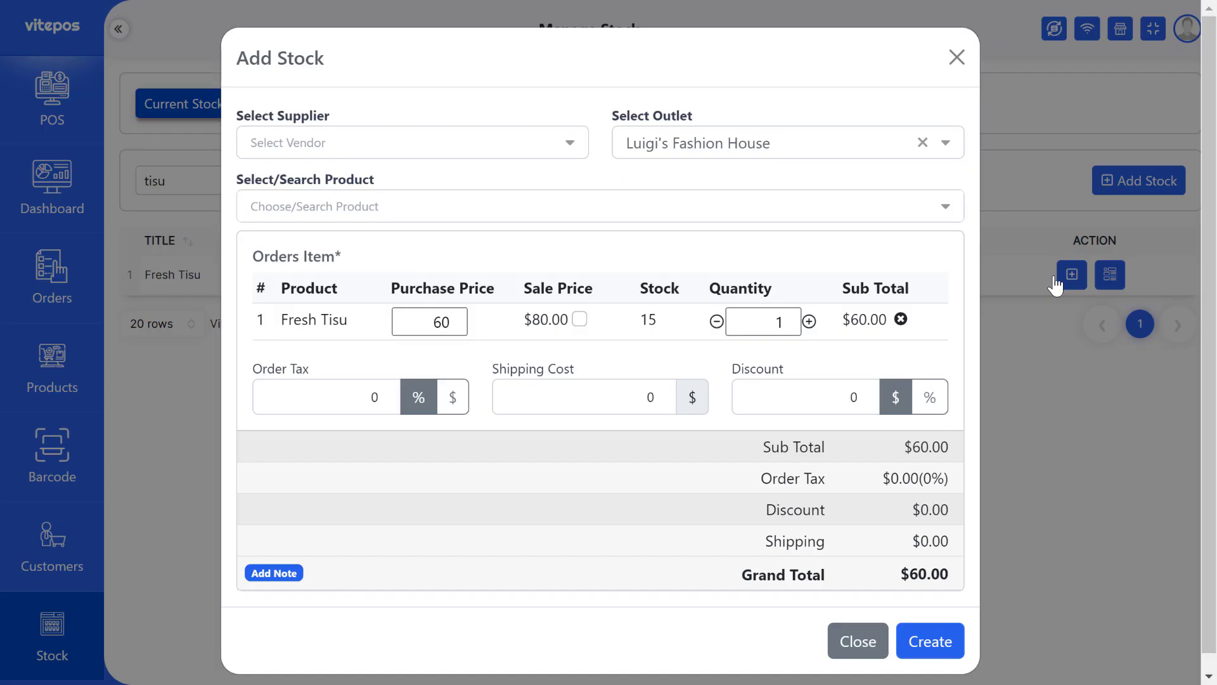
left_click(339, 145)
left_click(299, 250)
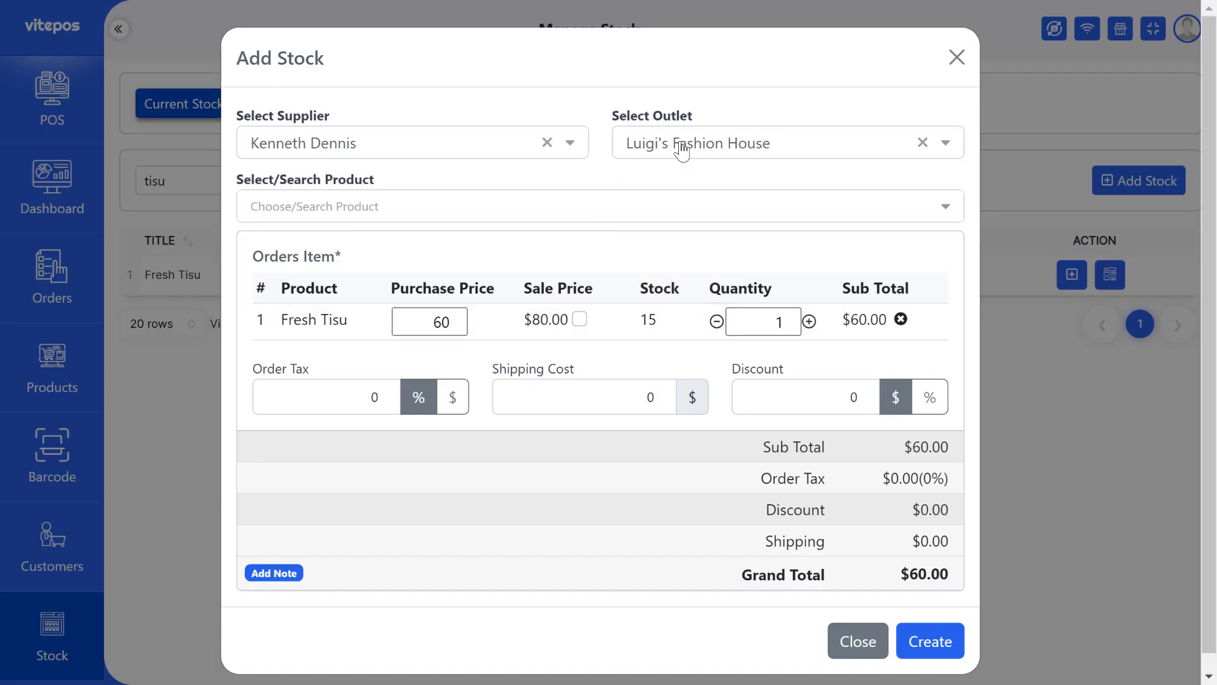
Set purchase price 80, flag the sale price for update, quantity 15, and create the purchase
left_click(419, 322)
left_click_drag(415, 322, 457, 329)
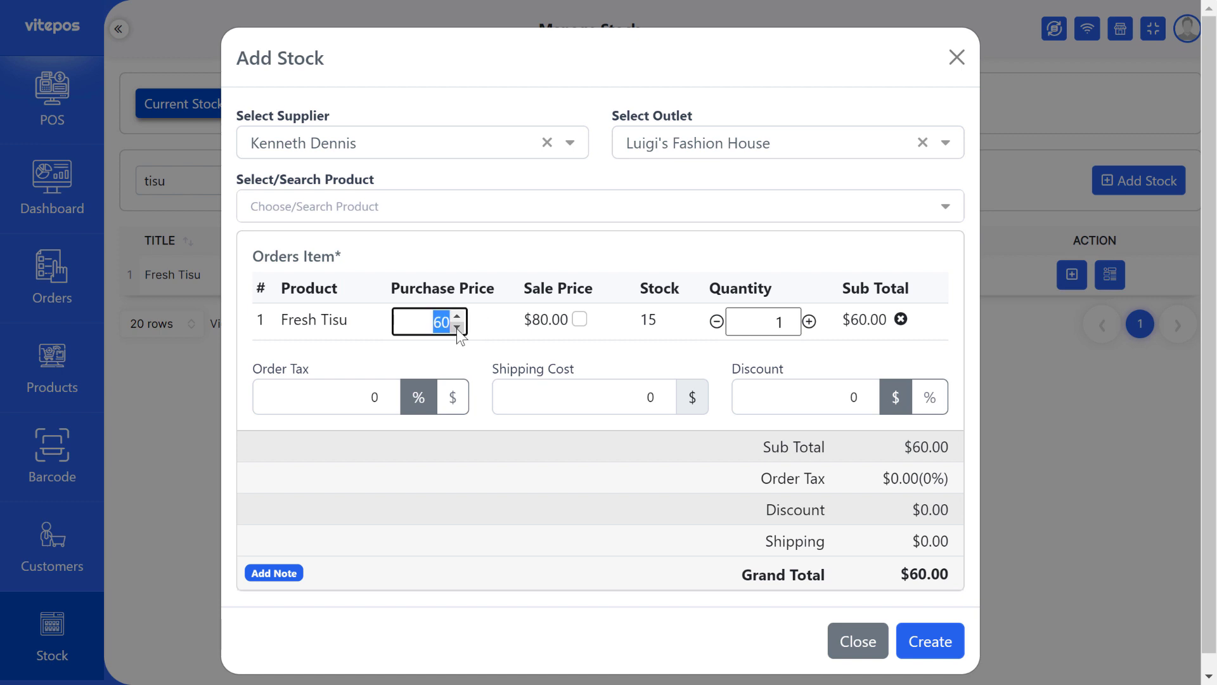
type("80")
left_click_drag(536, 291, 599, 287)
left_click(598, 287)
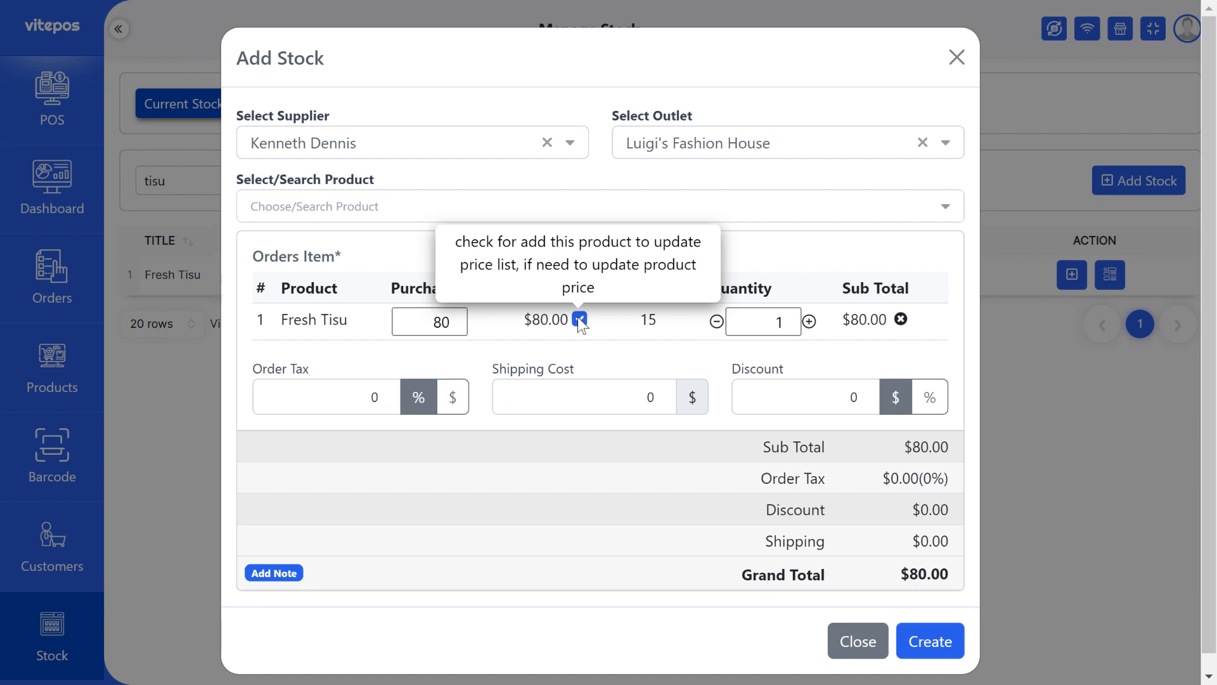
double_click(792, 323)
type("15")
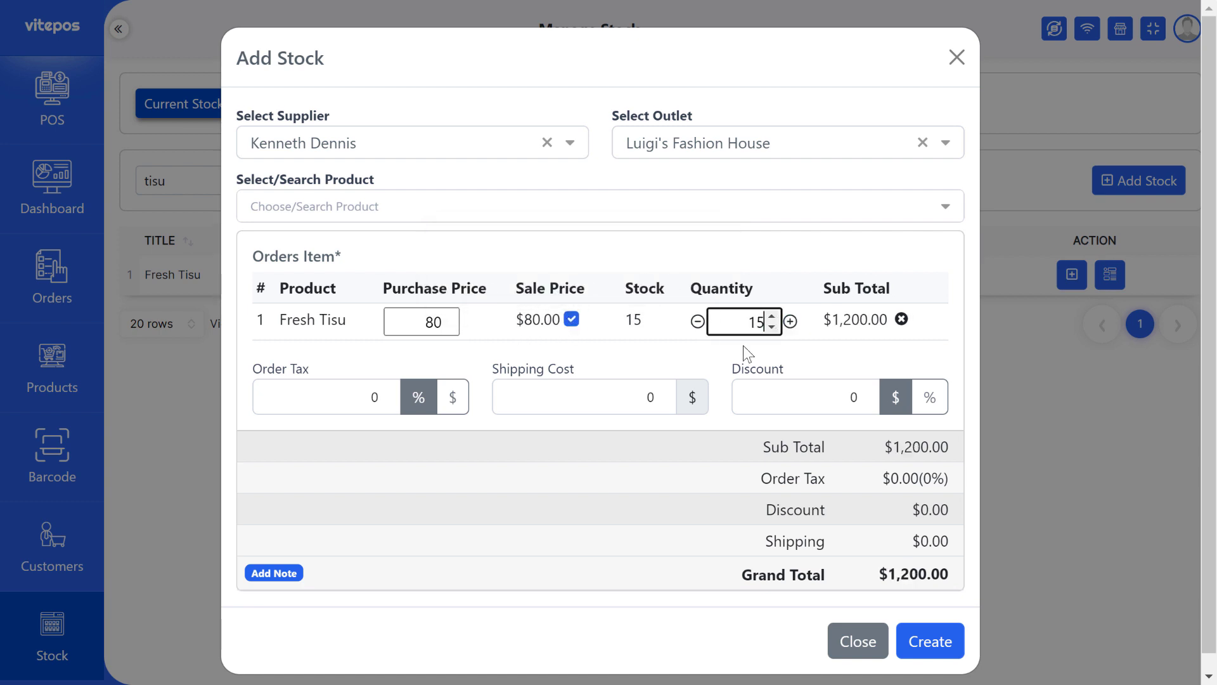
scroll(808, 358, "down", 1)
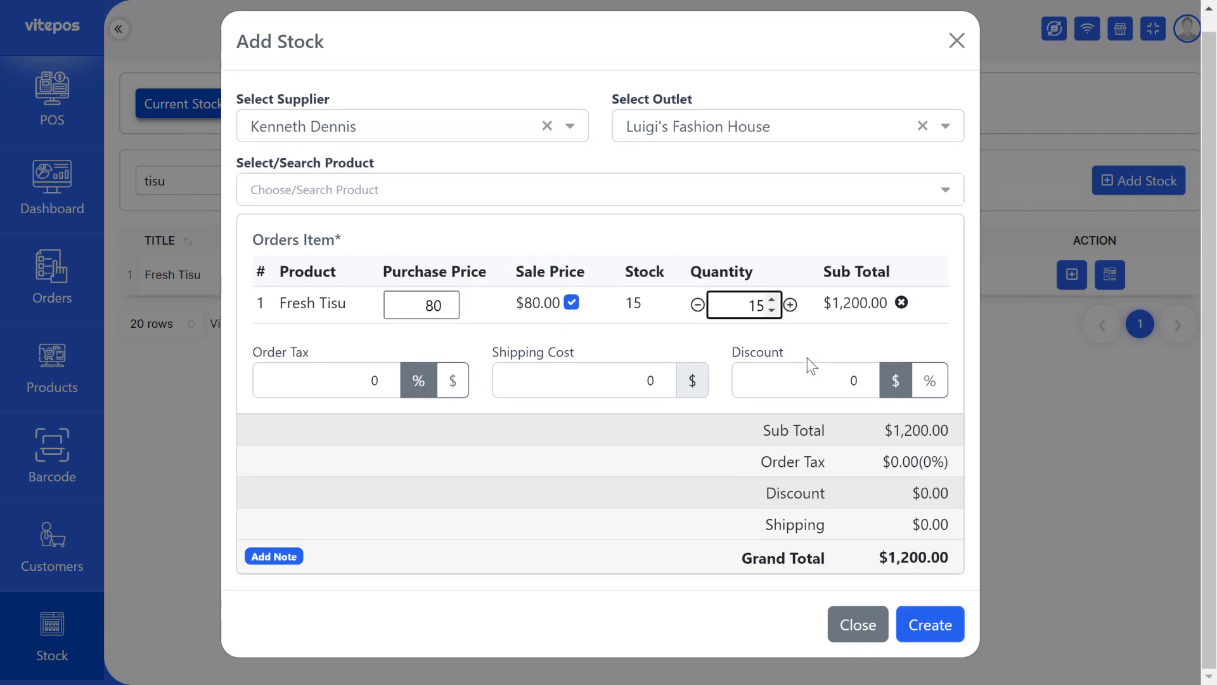
left_click(931, 628)
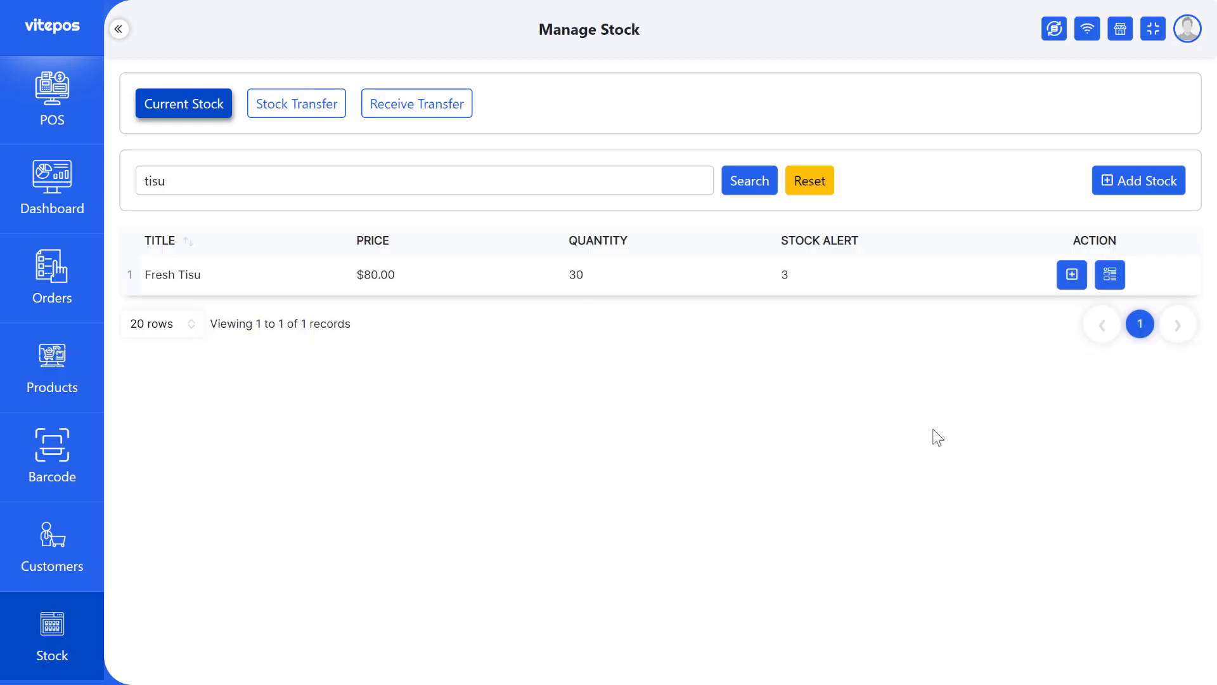
scroll(6, 456, "down", 5)
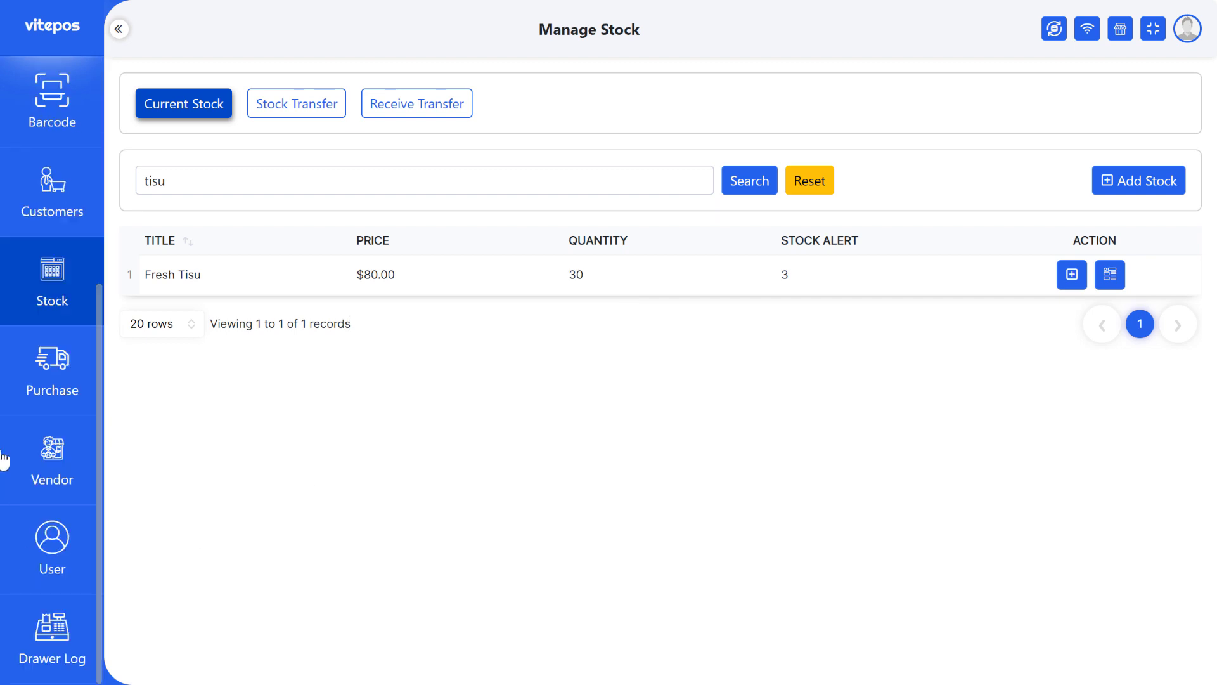
Open the Price Update list and highlight Fresh Tisu's name, regular price and $60.00 previous cost
left_click(37, 361)
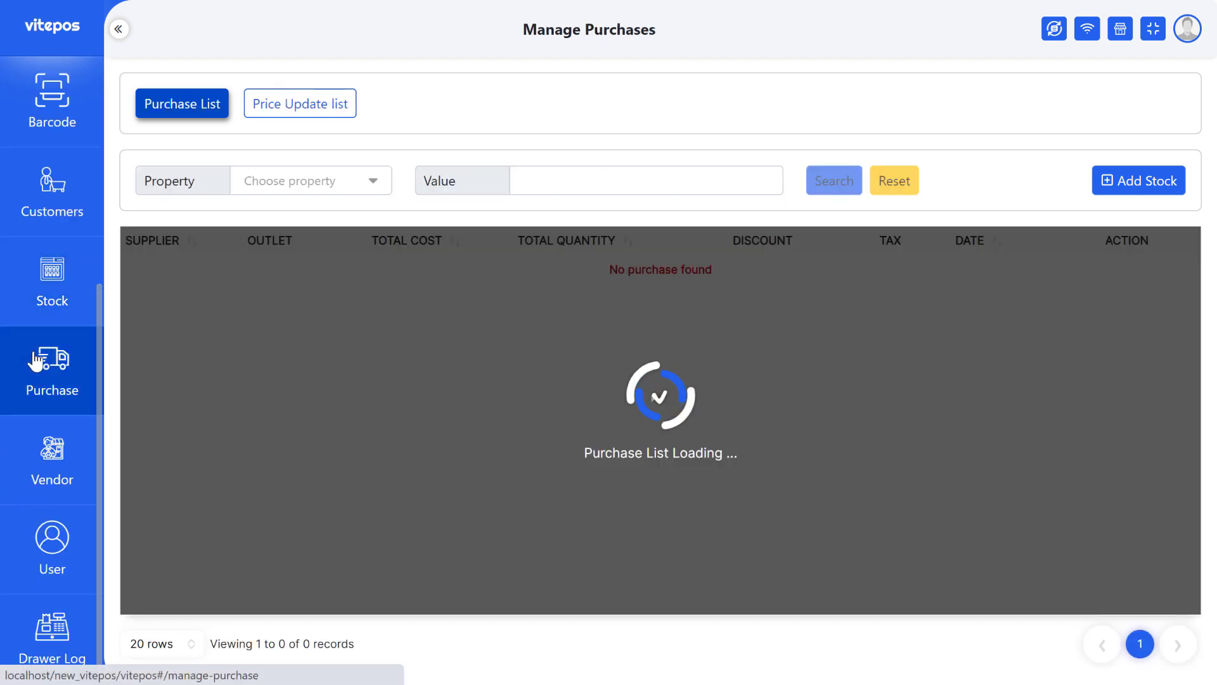
left_click(291, 107)
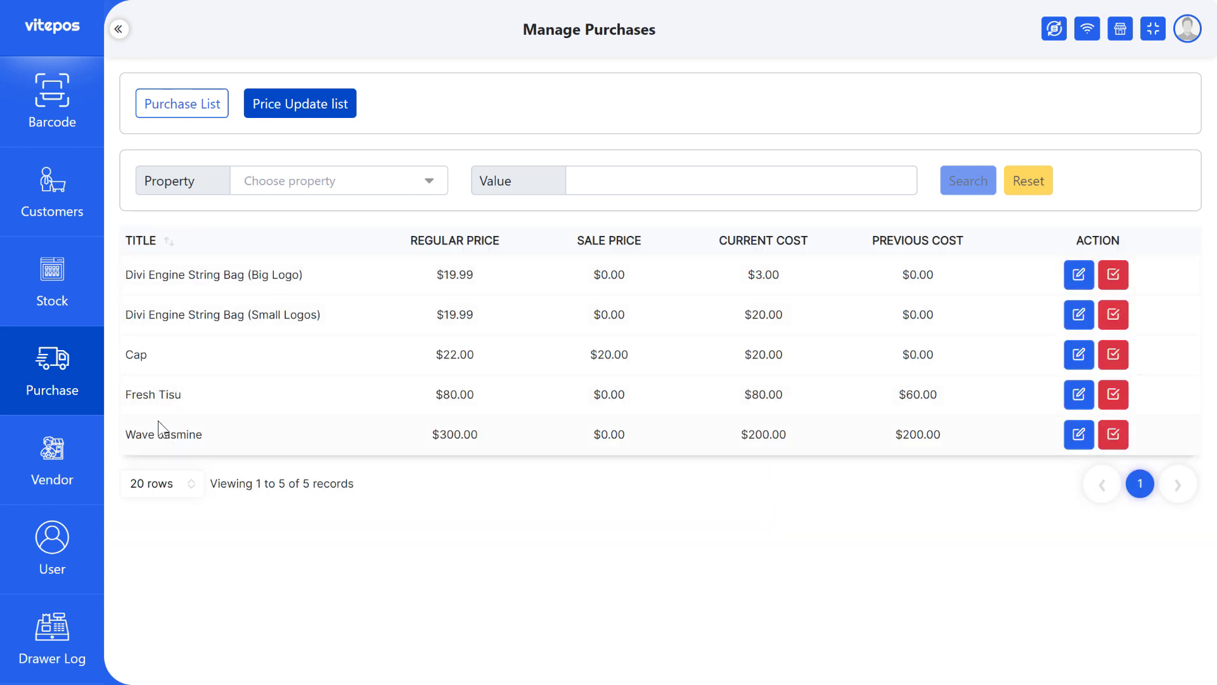
left_click_drag(130, 394, 168, 392)
left_click(269, 393)
left_click_drag(431, 394, 510, 400)
left_click_drag(585, 394, 951, 401)
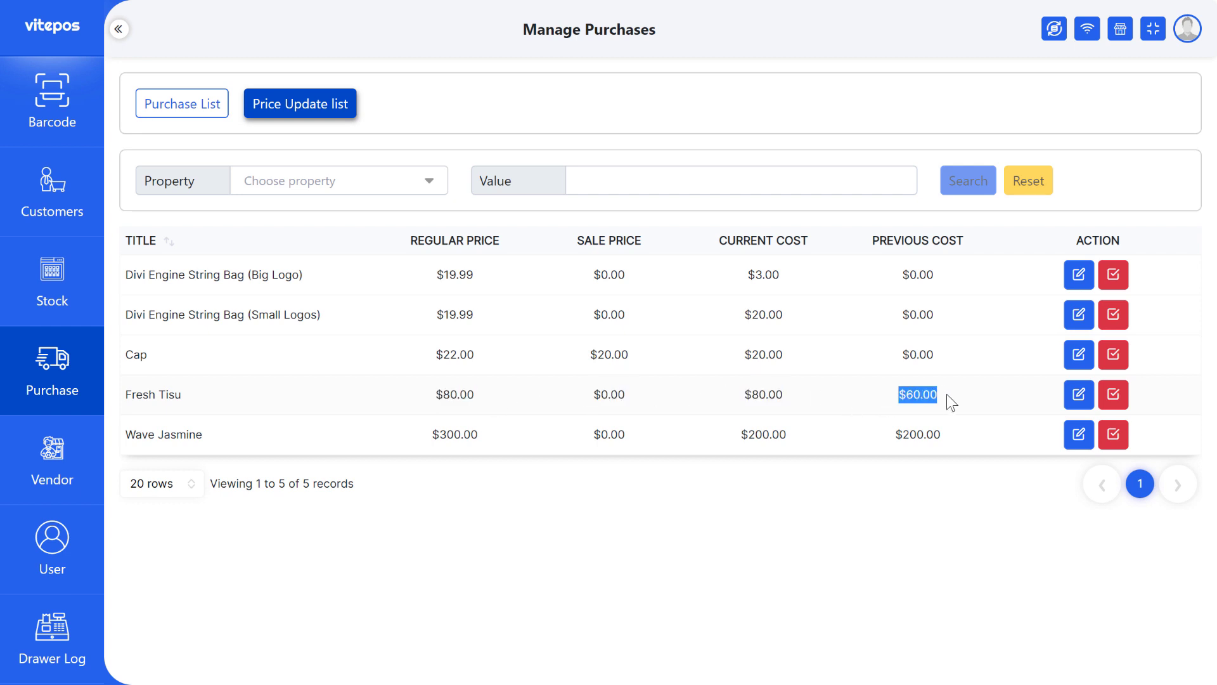
left_click(1002, 405)
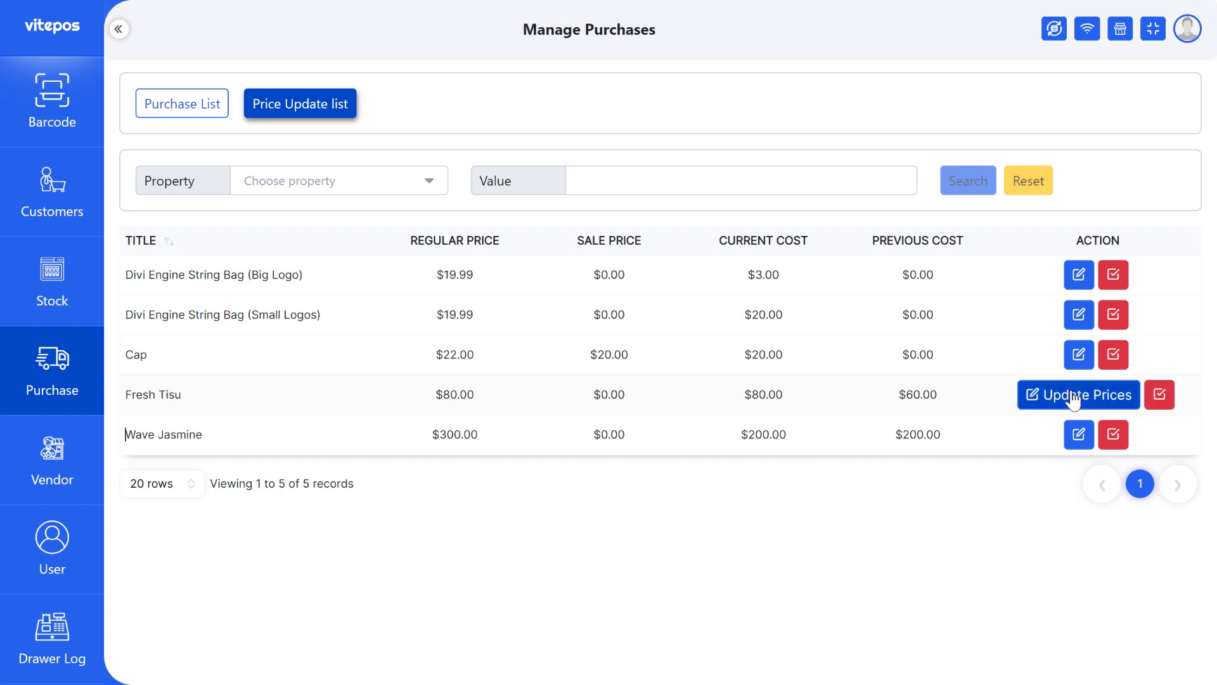
Set Fresh Tisu's regular price to 100 and sale price to 90, then dismiss Cap's update
left_click(1054, 399)
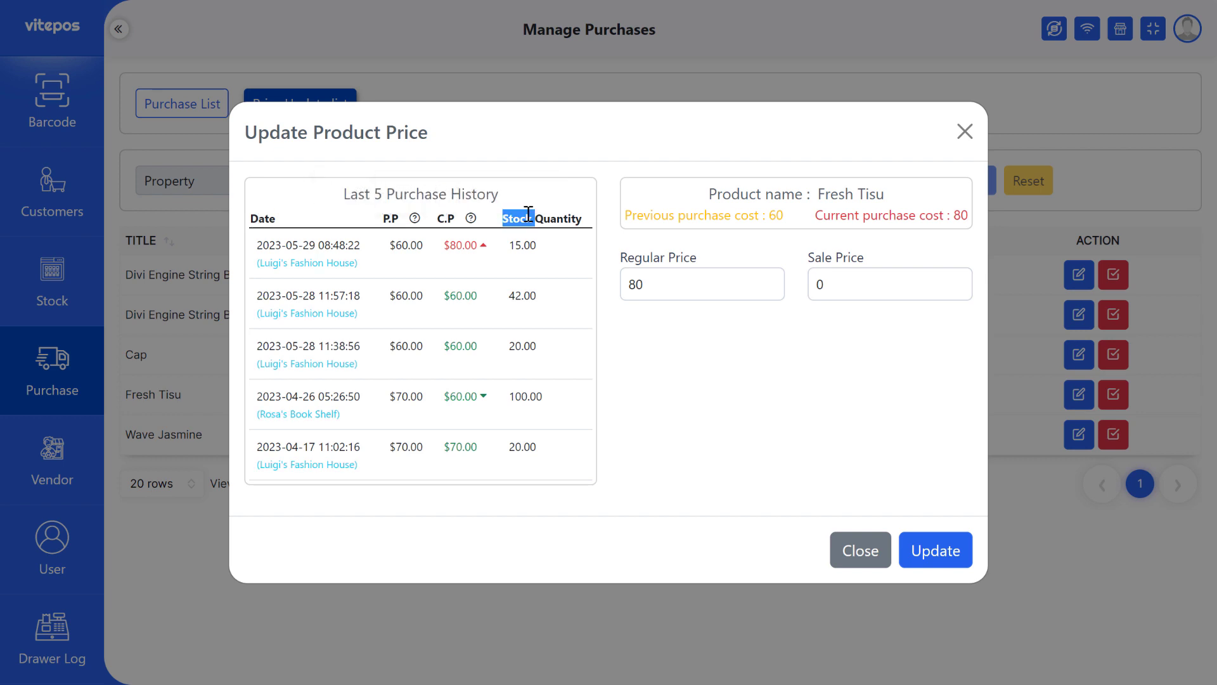
double_click(615, 287)
type("100")
left_click(809, 286)
type("9")
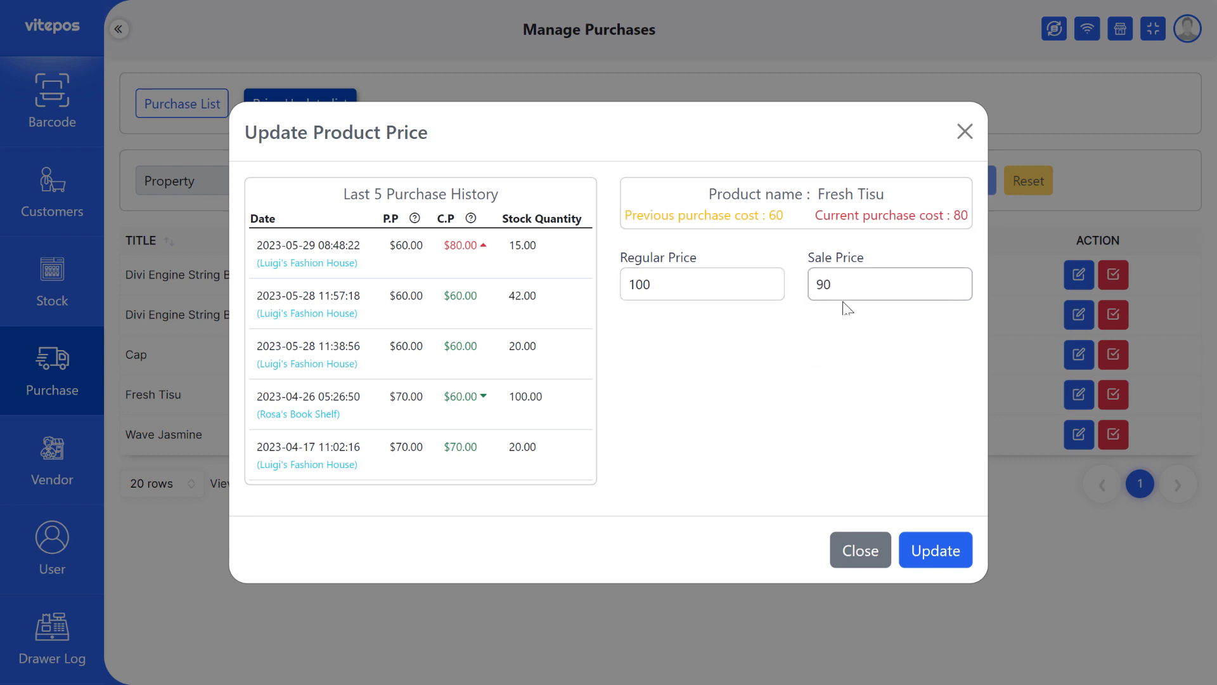
left_click(937, 550)
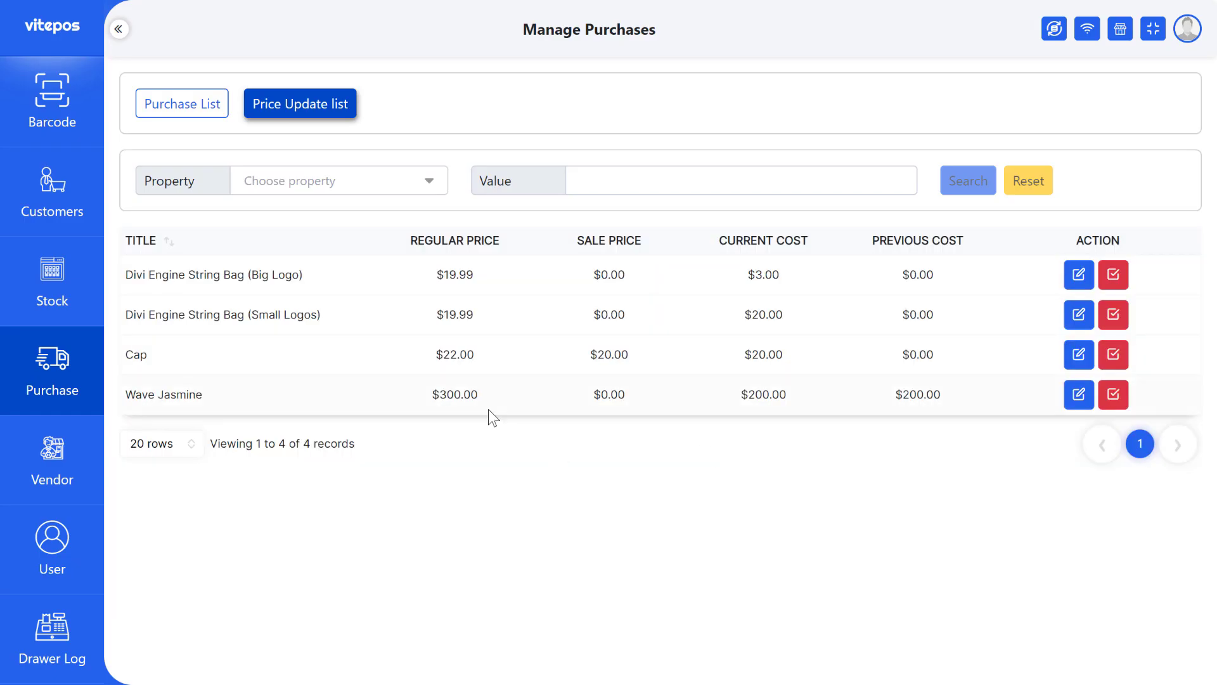
left_click(1114, 355)
Confirm ignoring Cap's price update and highlight orders #86 and #83 in the list
left_click(547, 438)
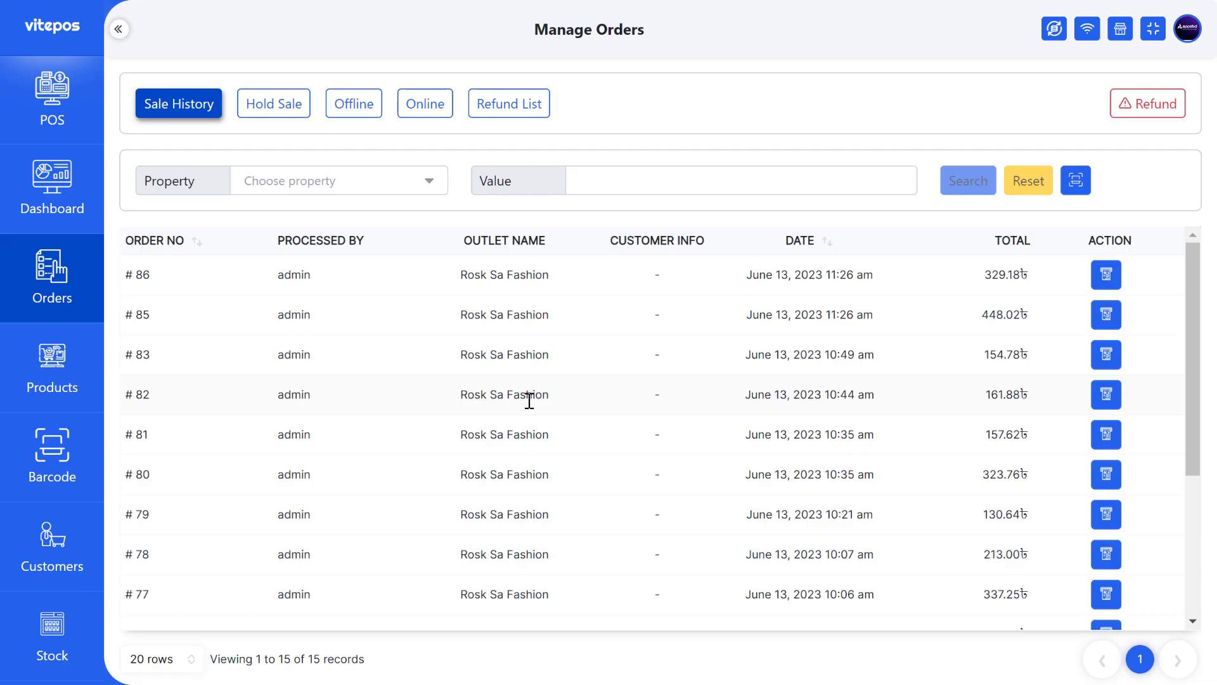
double_click(139, 275)
double_click(142, 355)
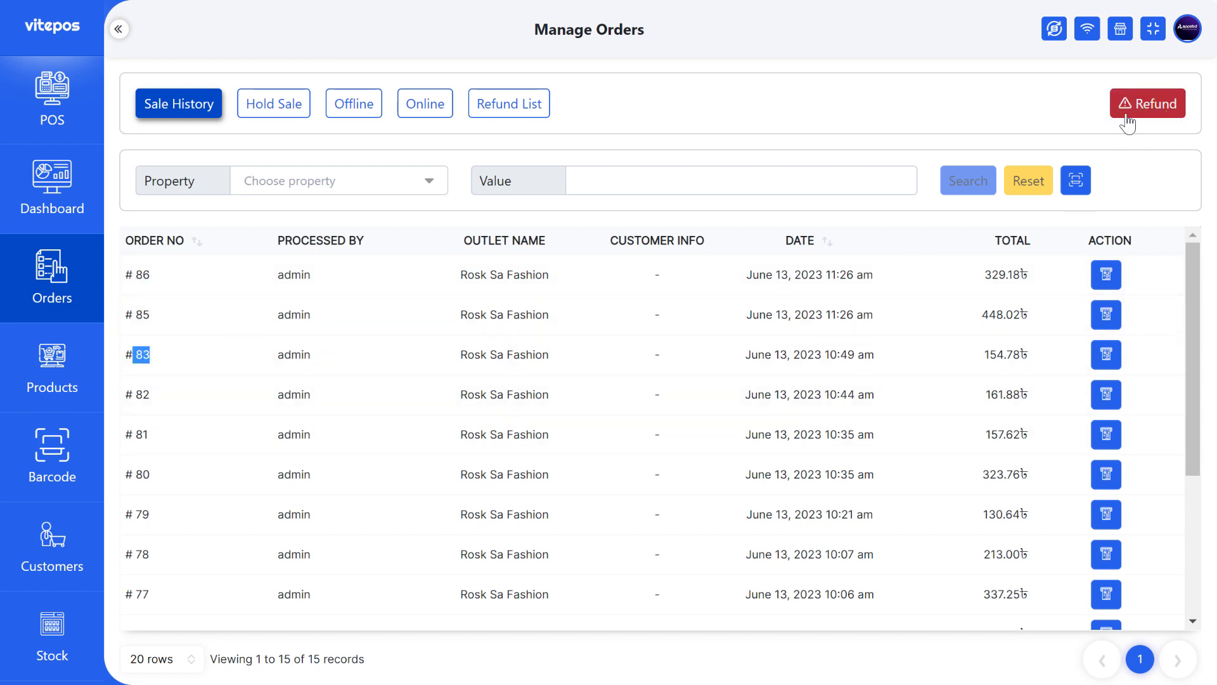
Open the Refund lookup and search for order number 86
left_click(1155, 111)
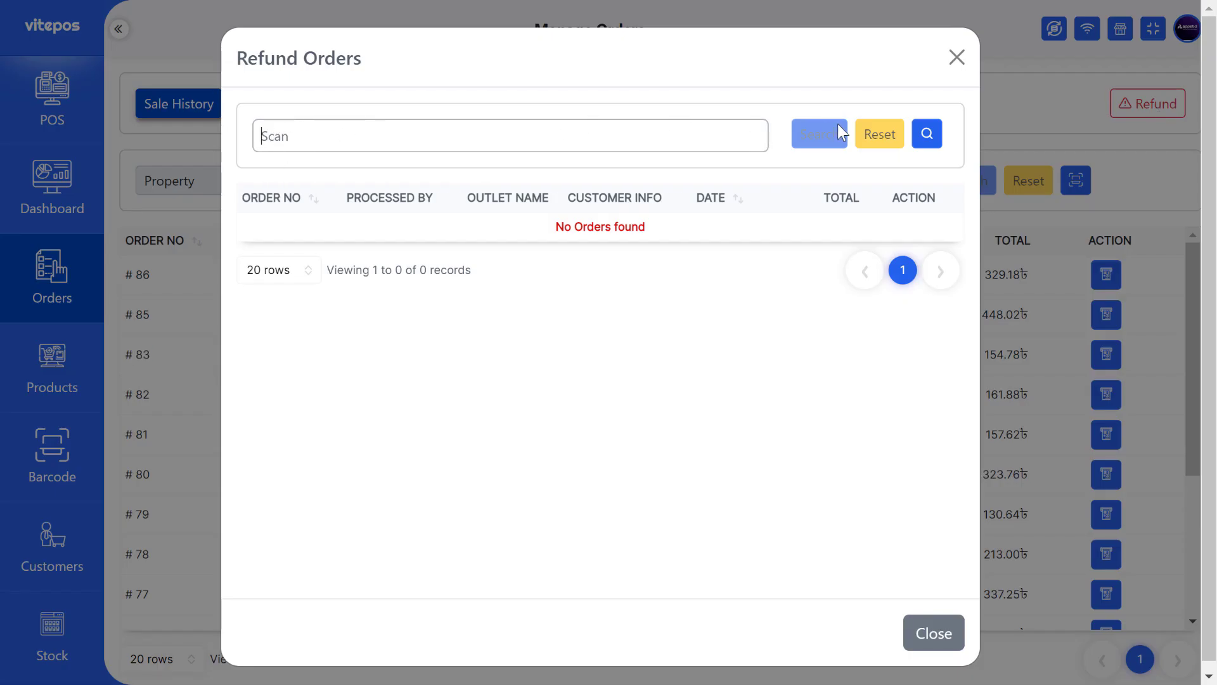
left_click(935, 138)
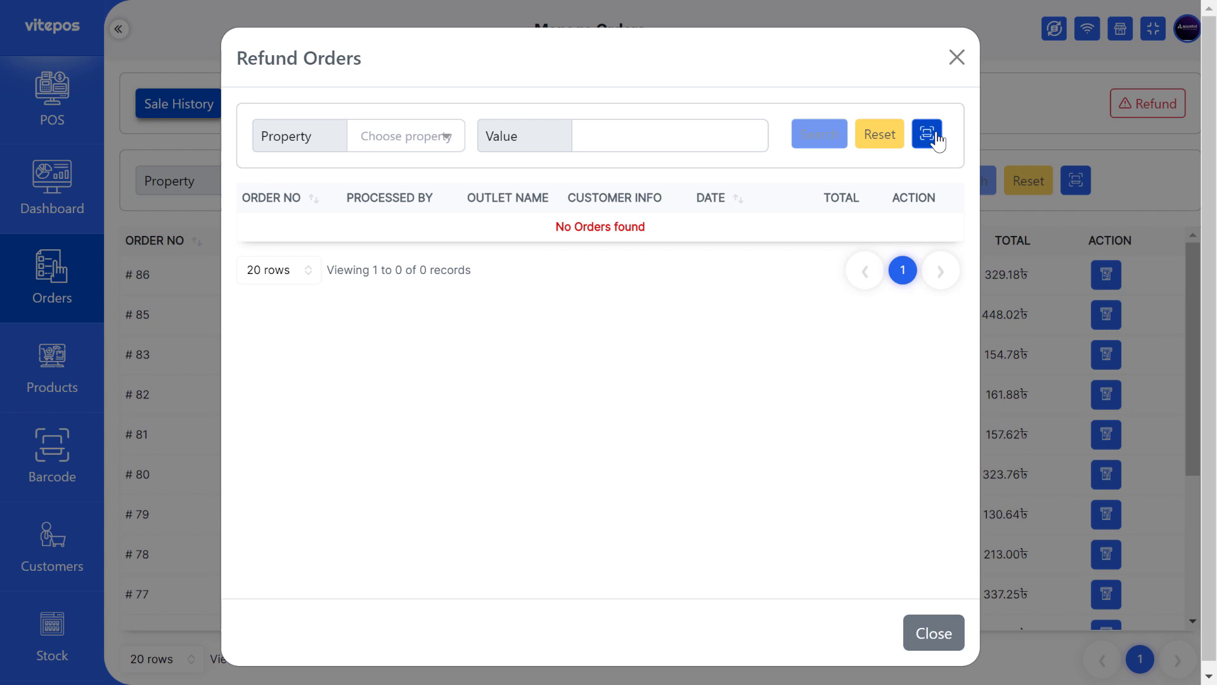
left_click(409, 144)
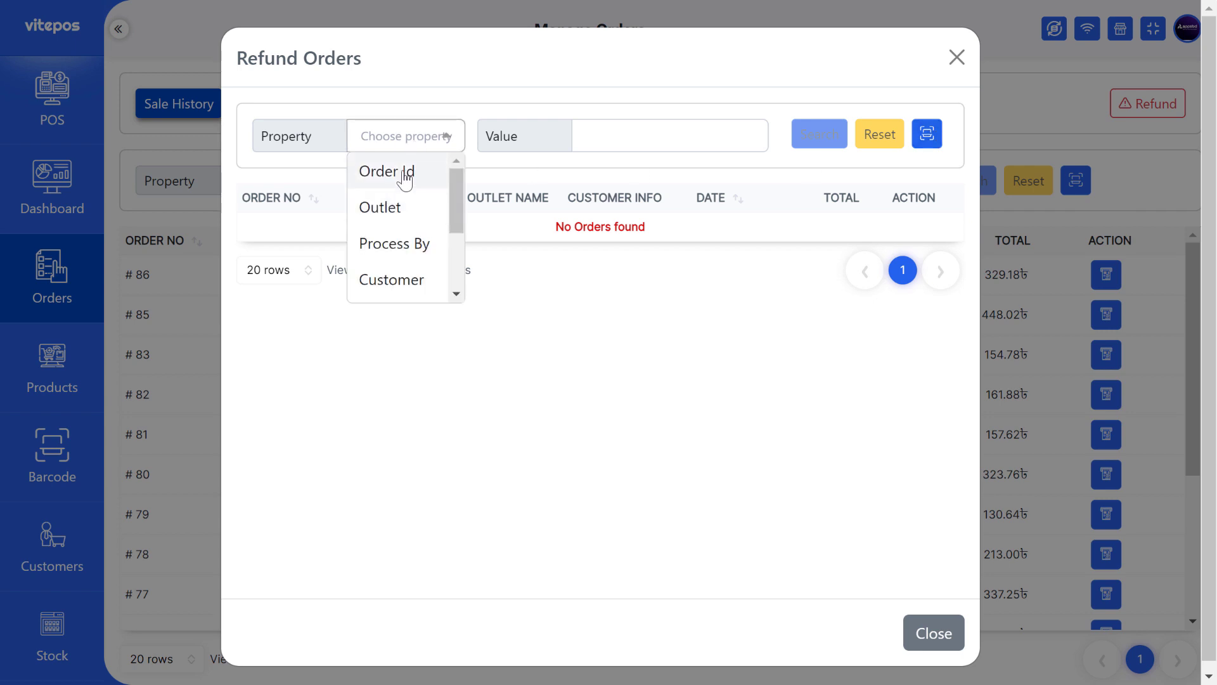
scroll(404, 181, "down", 3)
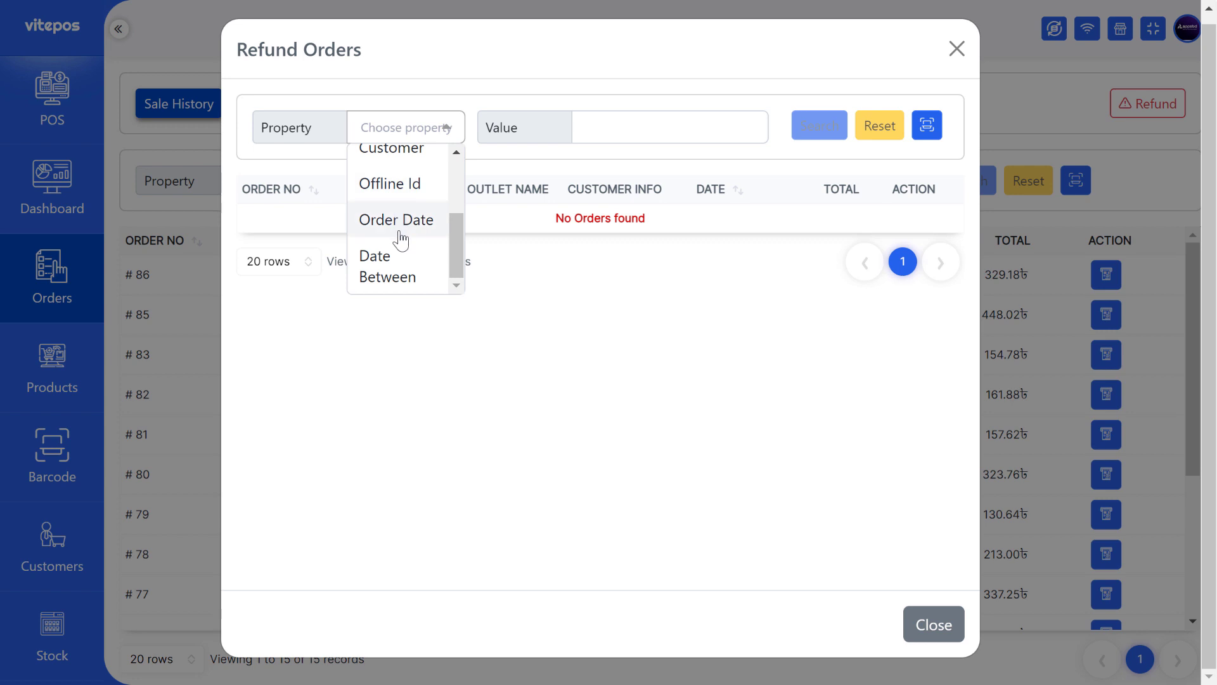
scroll(402, 190, "up", 3)
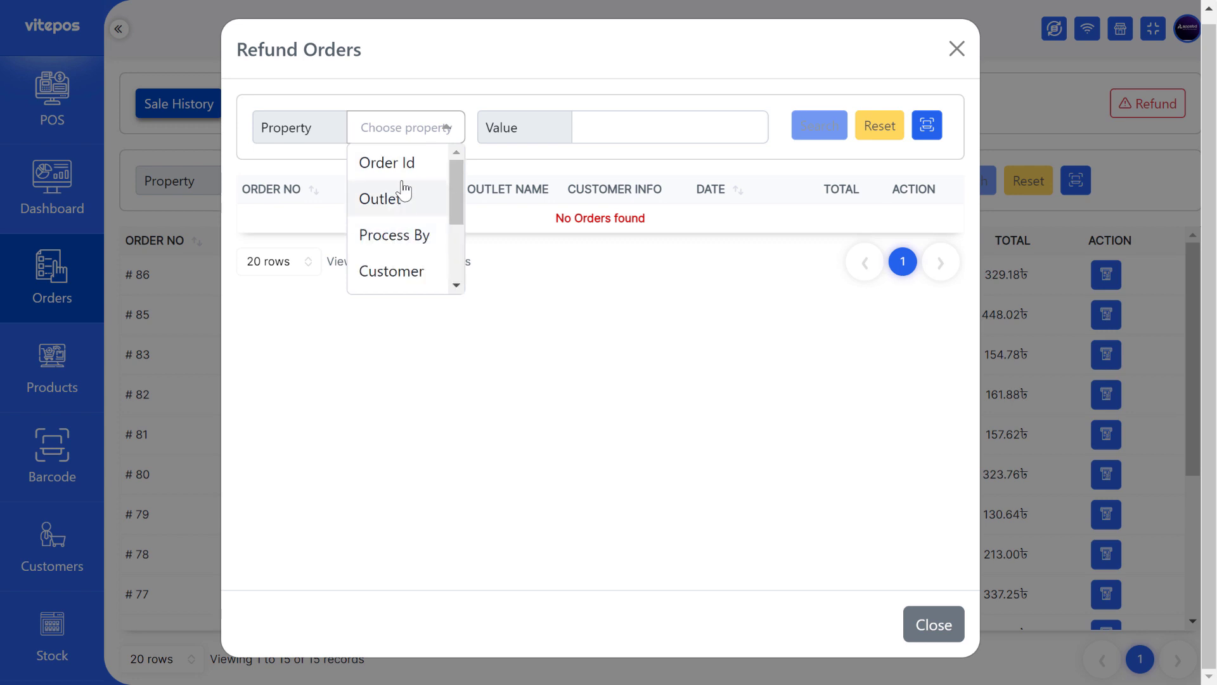
left_click(926, 125)
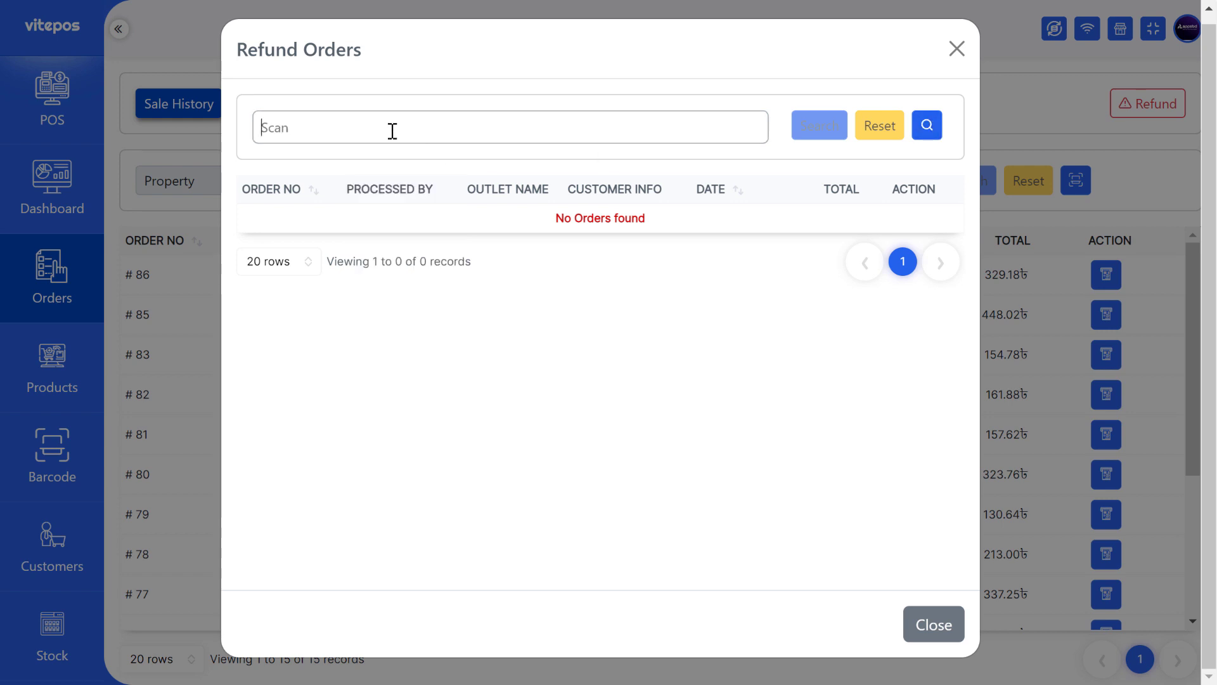
type("86")
key("Return")
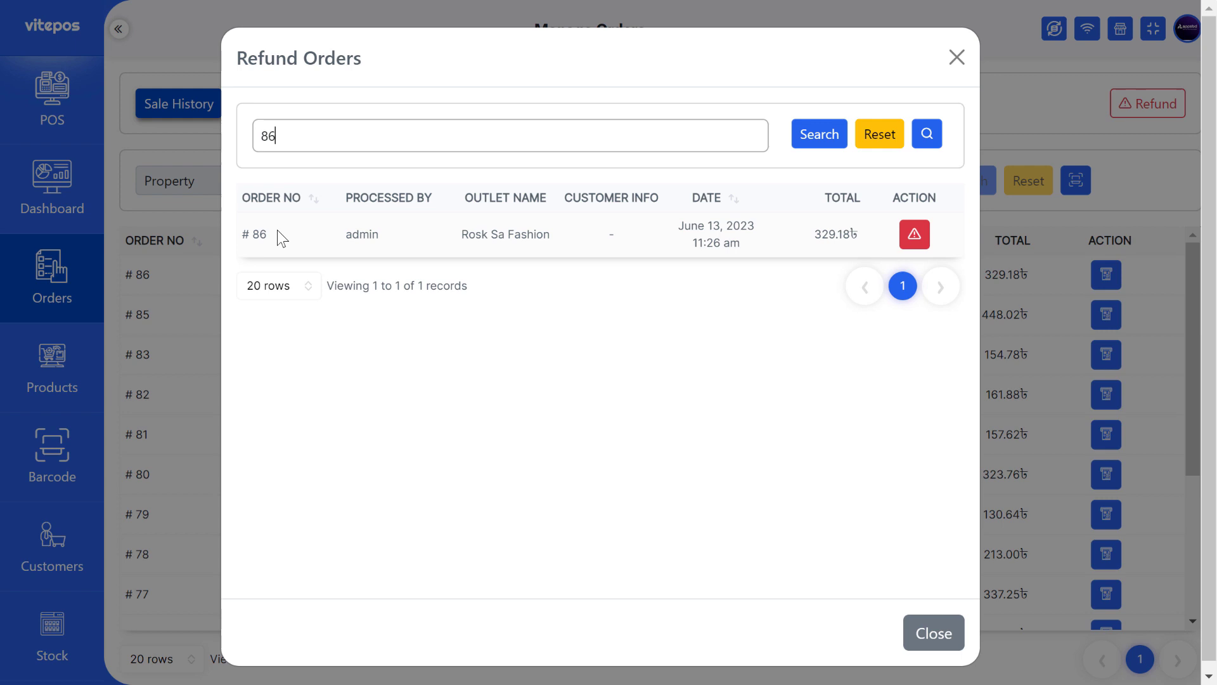
left_click_drag(461, 234, 614, 234)
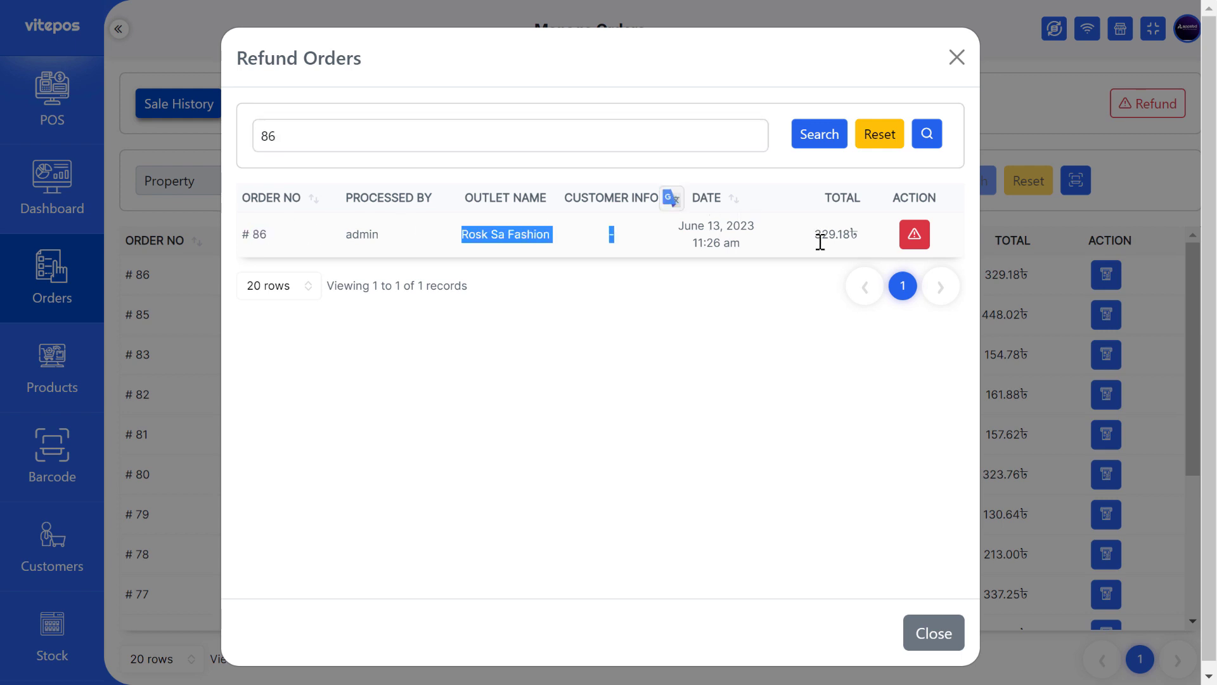
Start refunding order #86 with one Sunglasses and one Cap selected
left_click(915, 234)
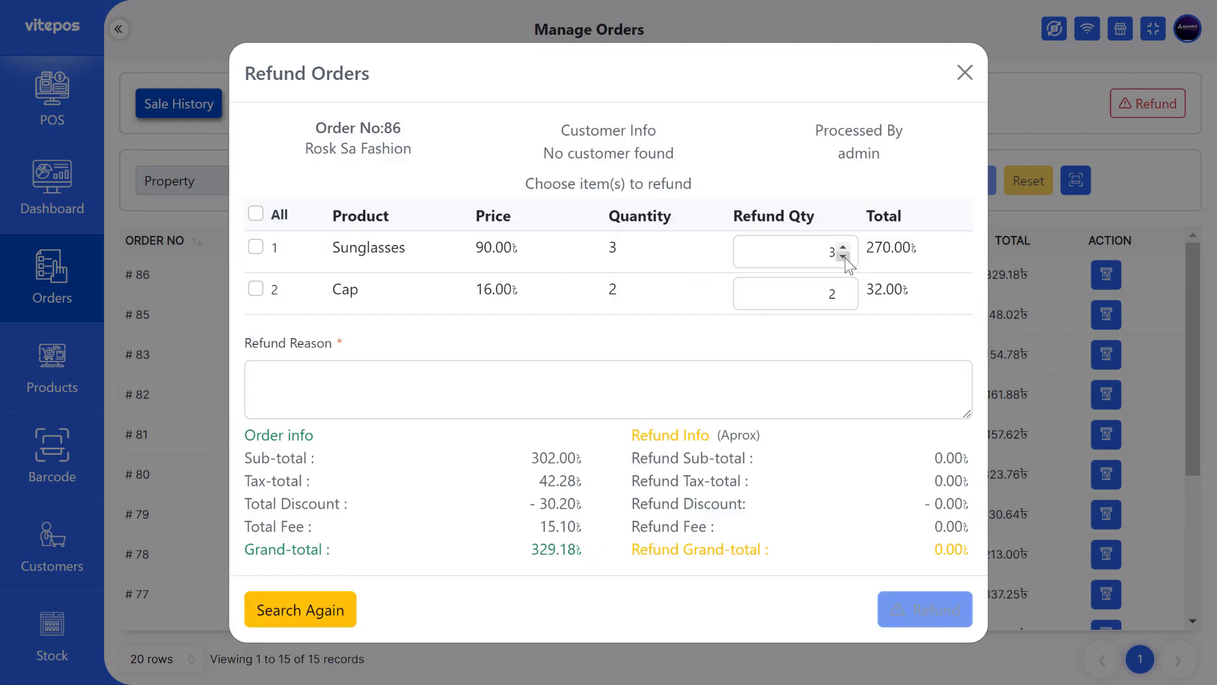
left_click(256, 247)
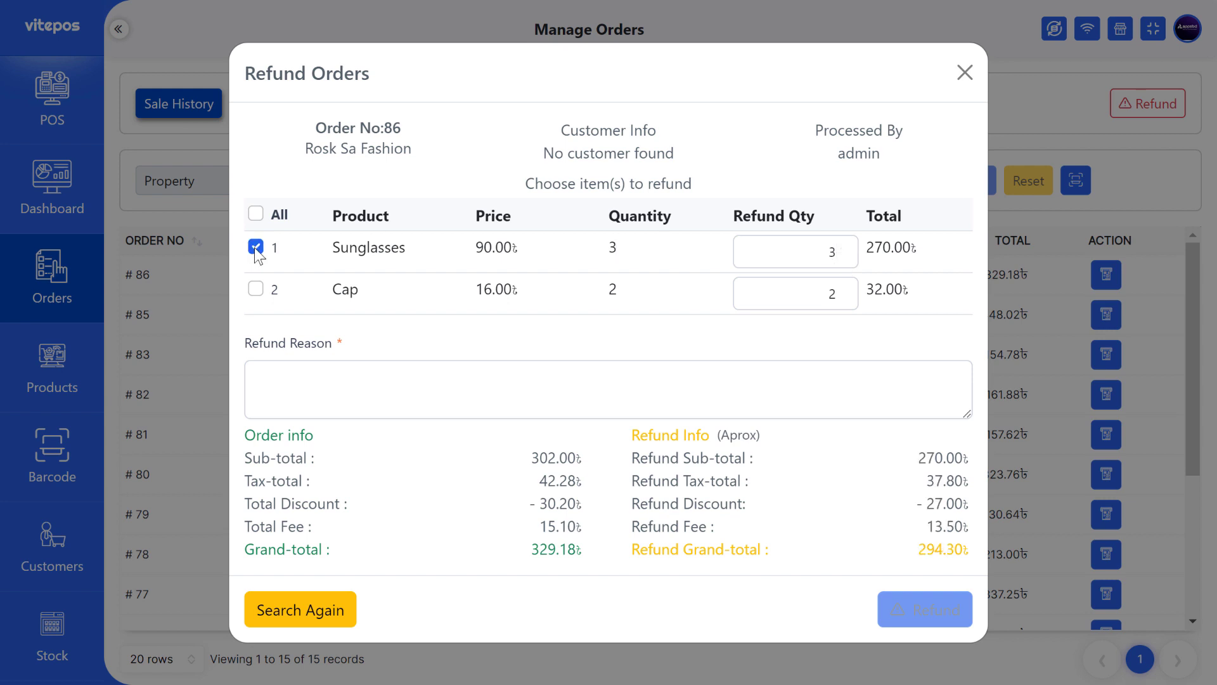
left_click(256, 289)
left_click(256, 247)
left_click(843, 298)
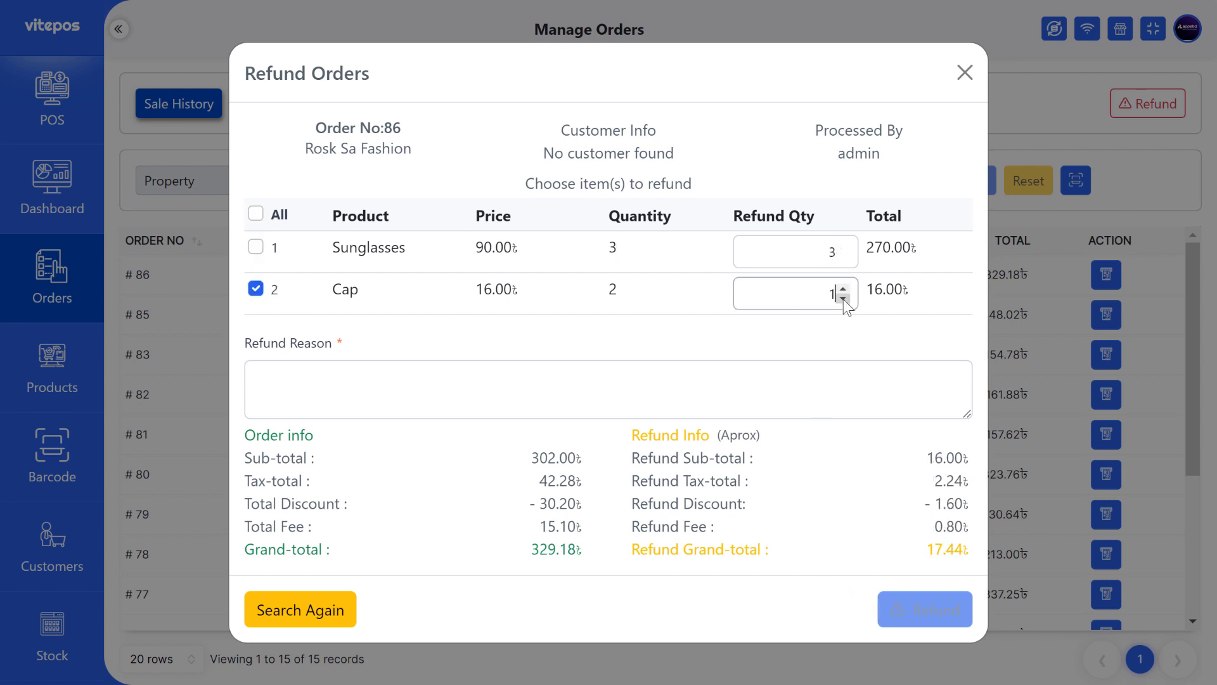
left_click(843, 257)
left_click(843, 257)
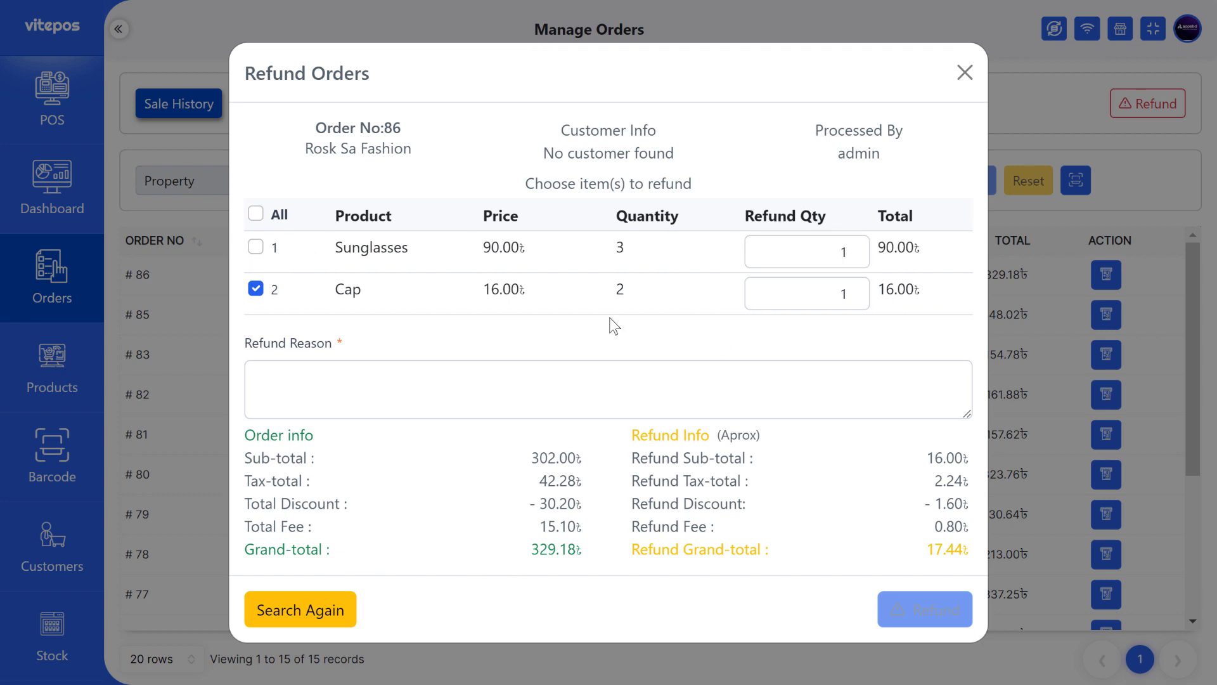
double_click(950, 454)
left_click(924, 500)
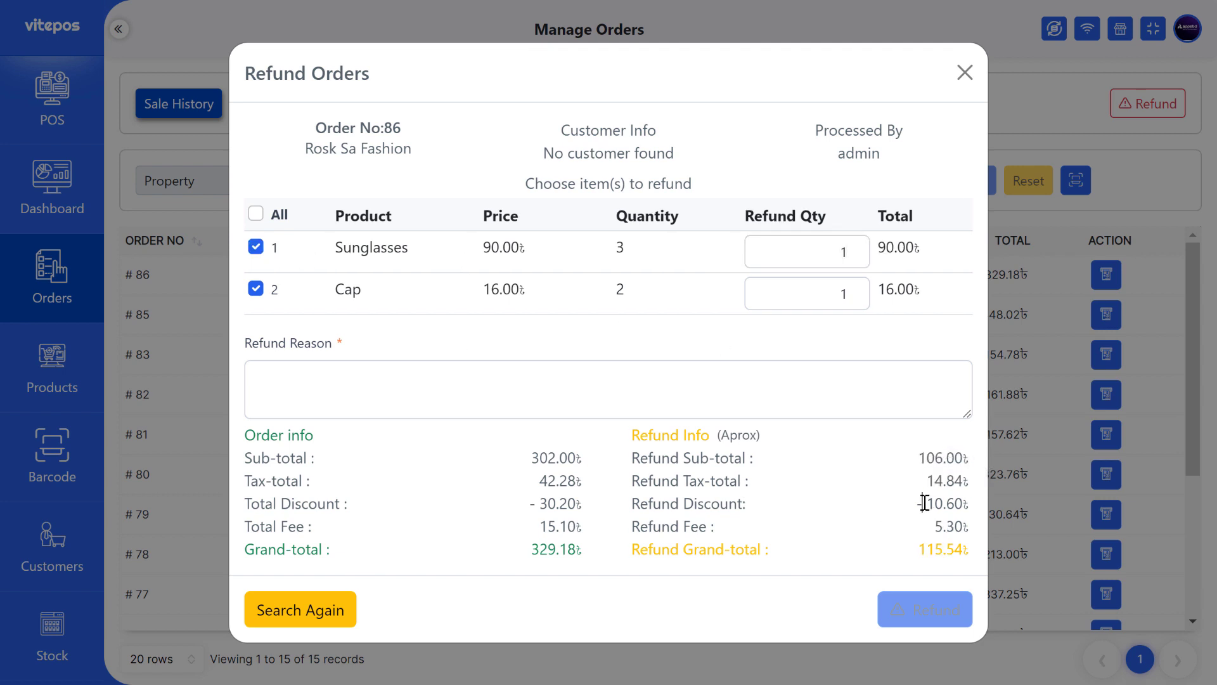
double_click(935, 550)
Enter the reason 'Testing Refund' and submit the 115.54 partial refund
left_click(352, 384)
type("Tes")
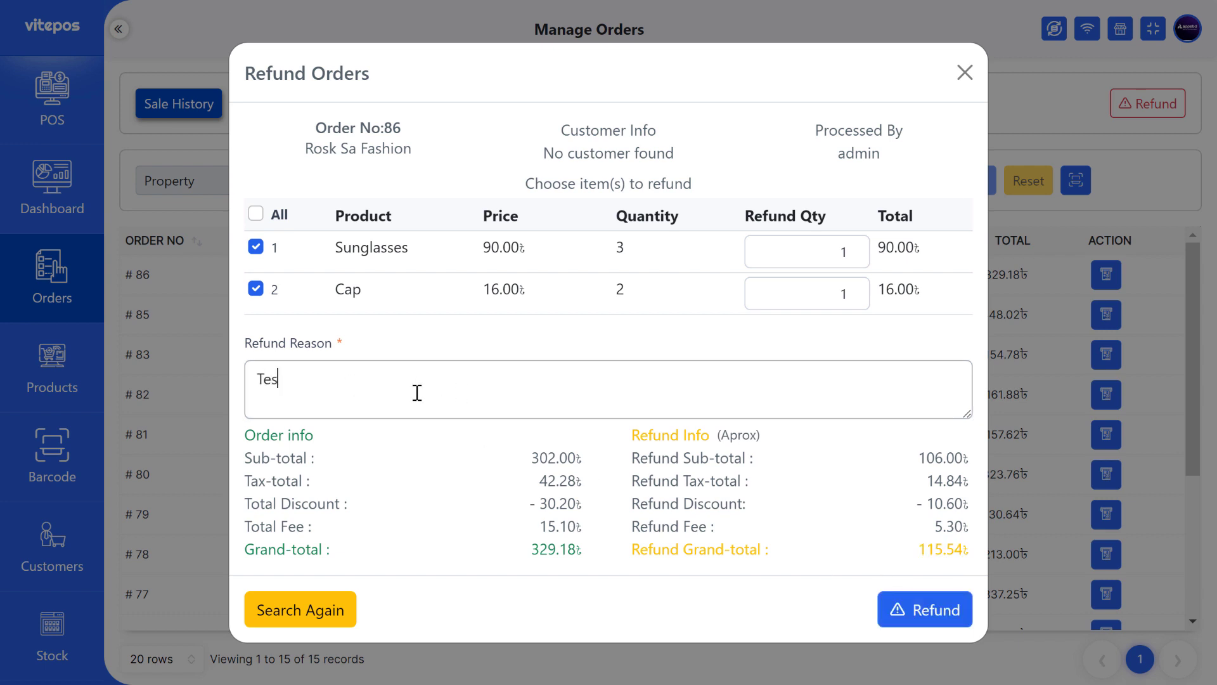
type("ting Refund")
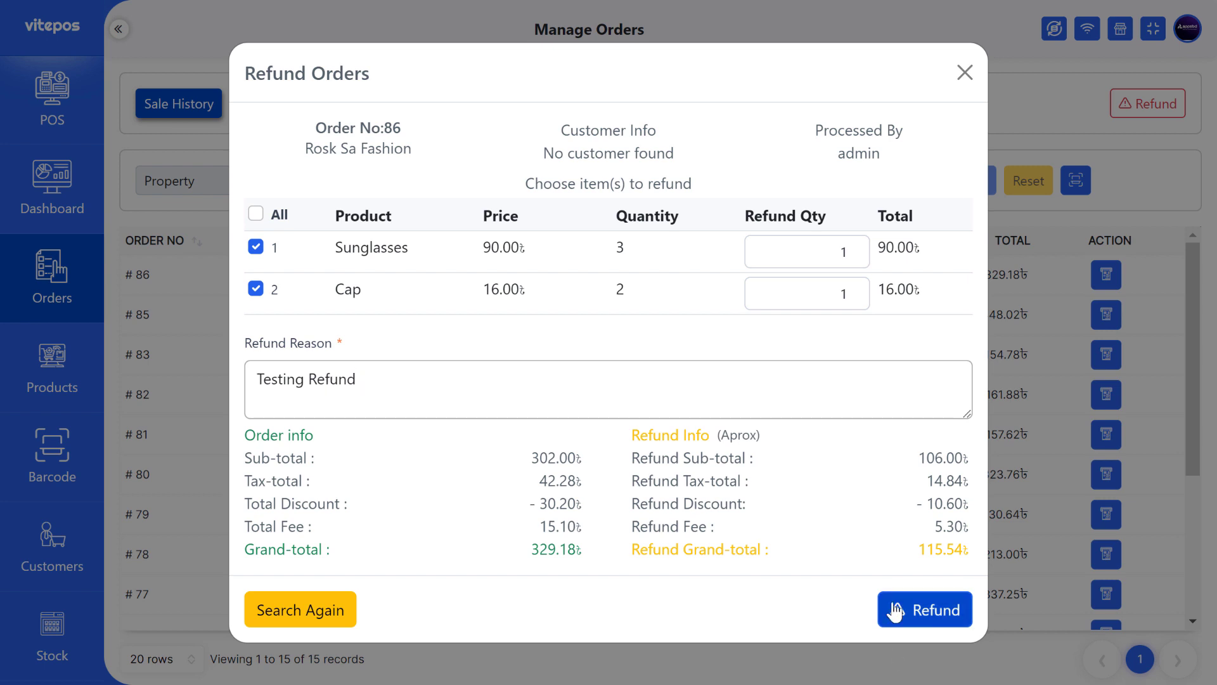
left_click_drag(358, 380, 249, 381)
mouse_move(365, 346)
left_mouse_down()
mouse_move(245, 344)
mouse_move(366, 350)
left_mouse_up()
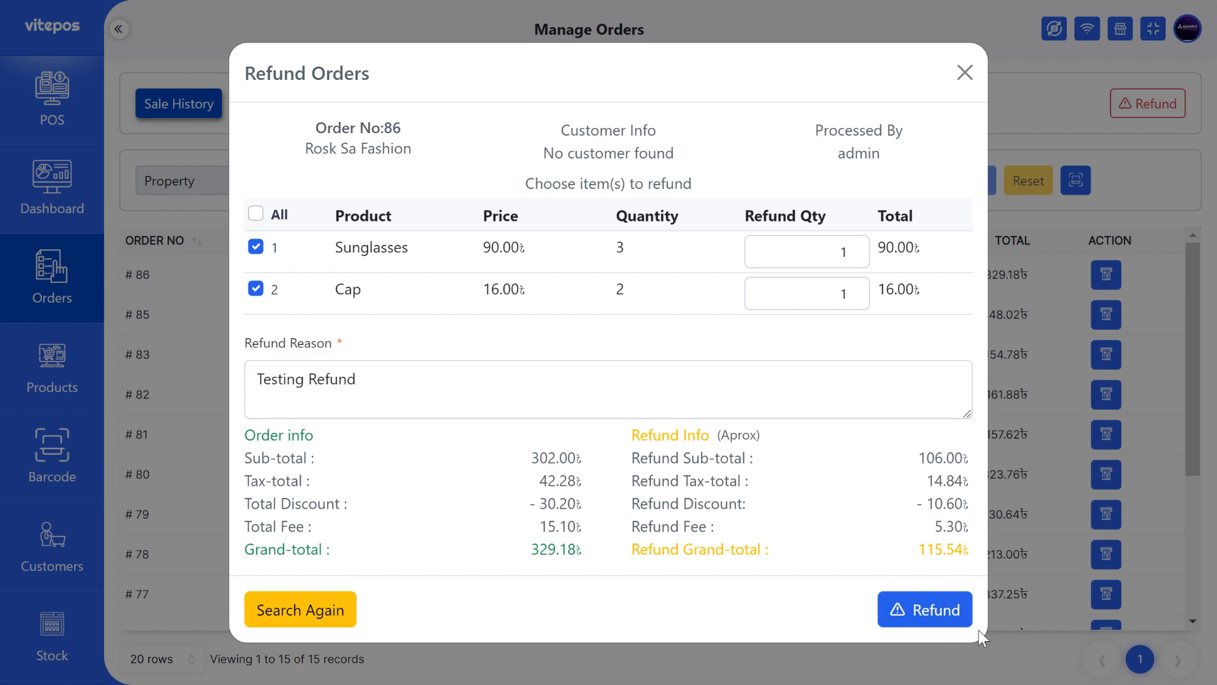
left_click(934, 611)
left_click_drag(705, 372, 803, 374)
left_click(492, 304)
left_click_drag(404, 382, 830, 409)
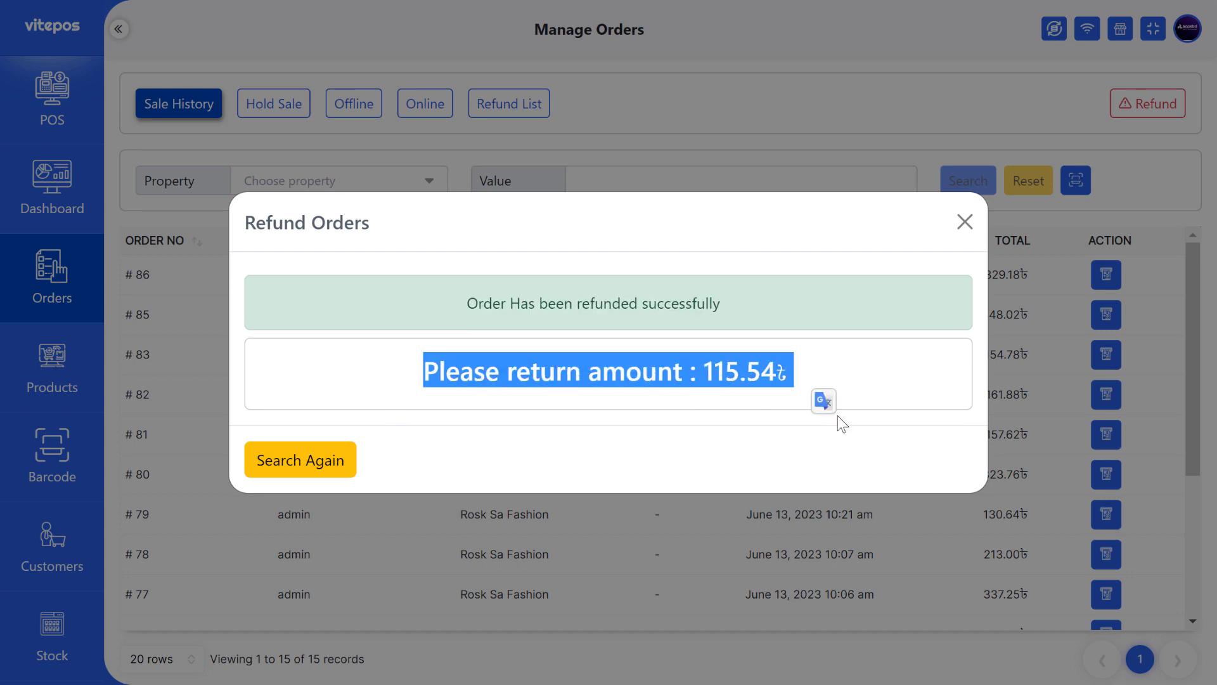
left_click(518, 419)
Search for order 85 and open its refund form
left_click(309, 459)
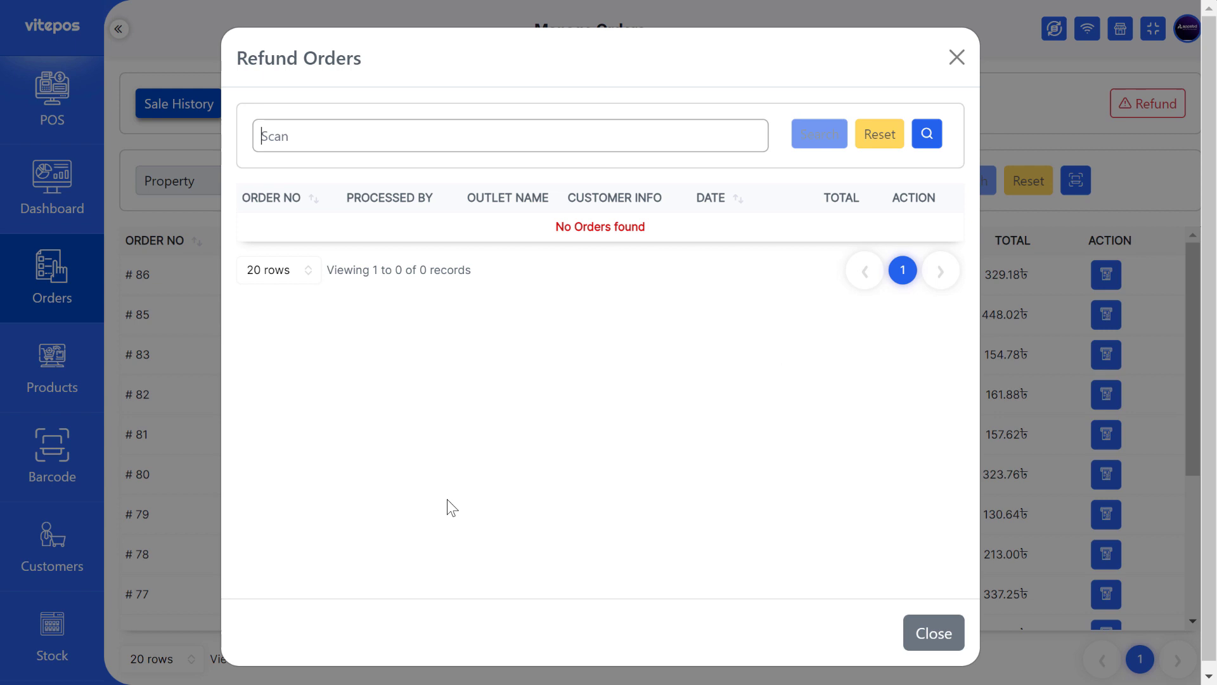
type("85")
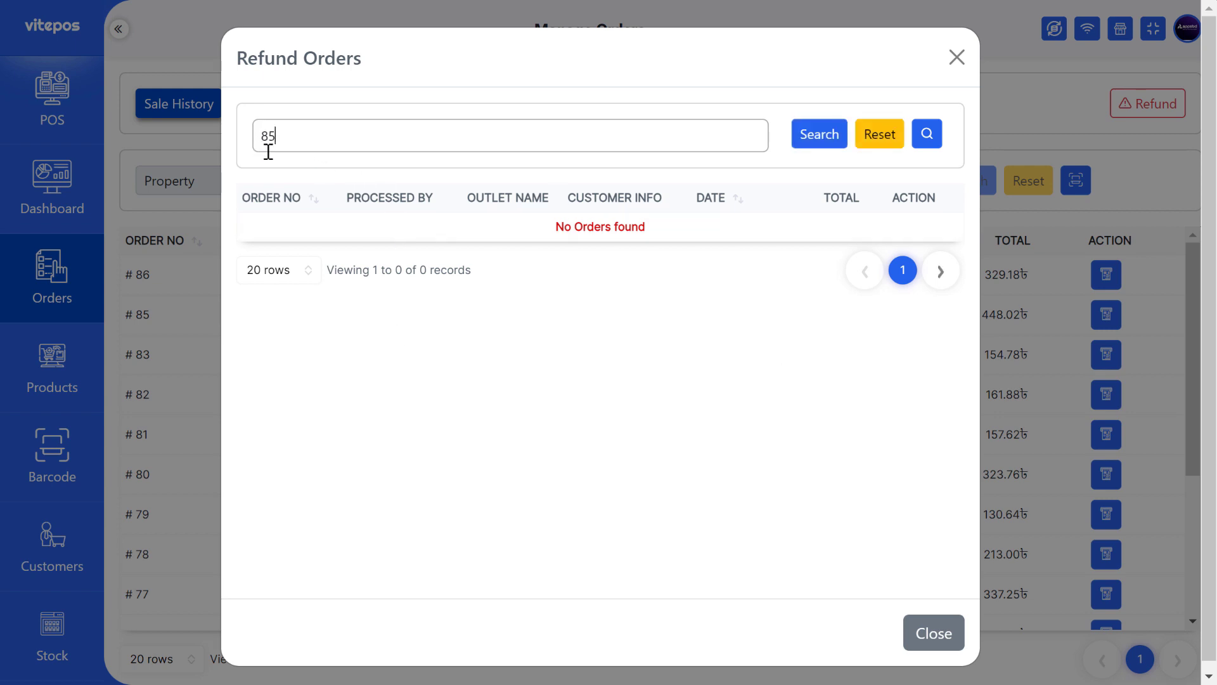
key("Return")
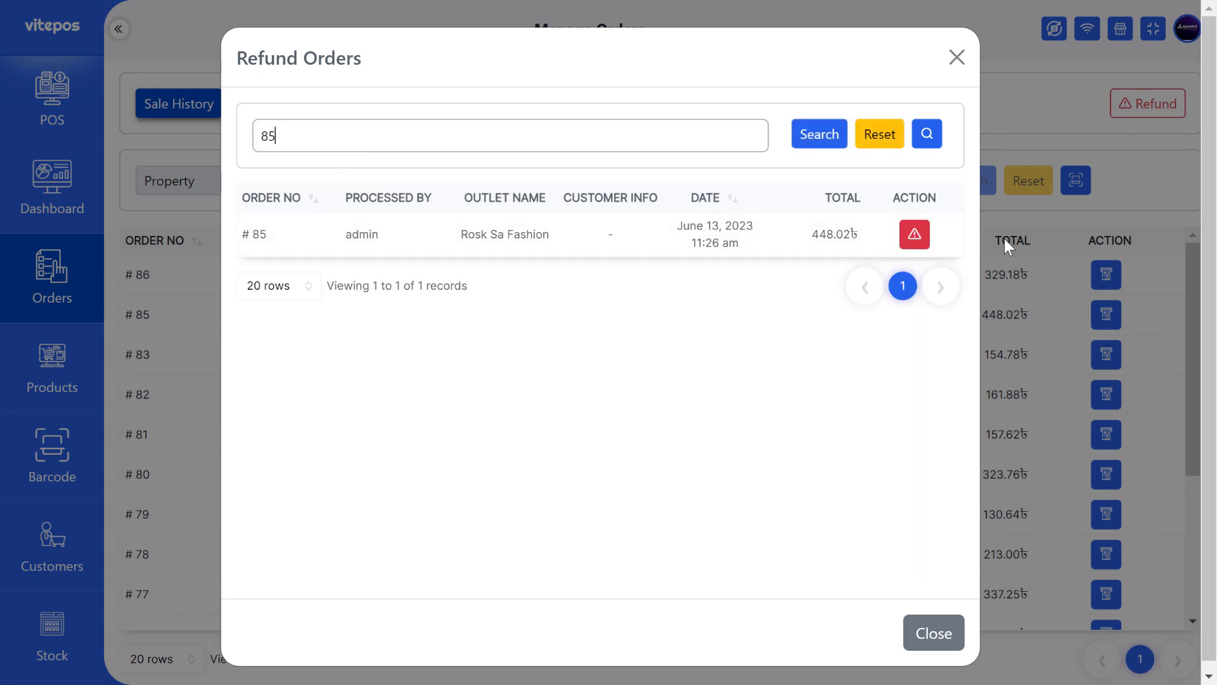
left_click(894, 247)
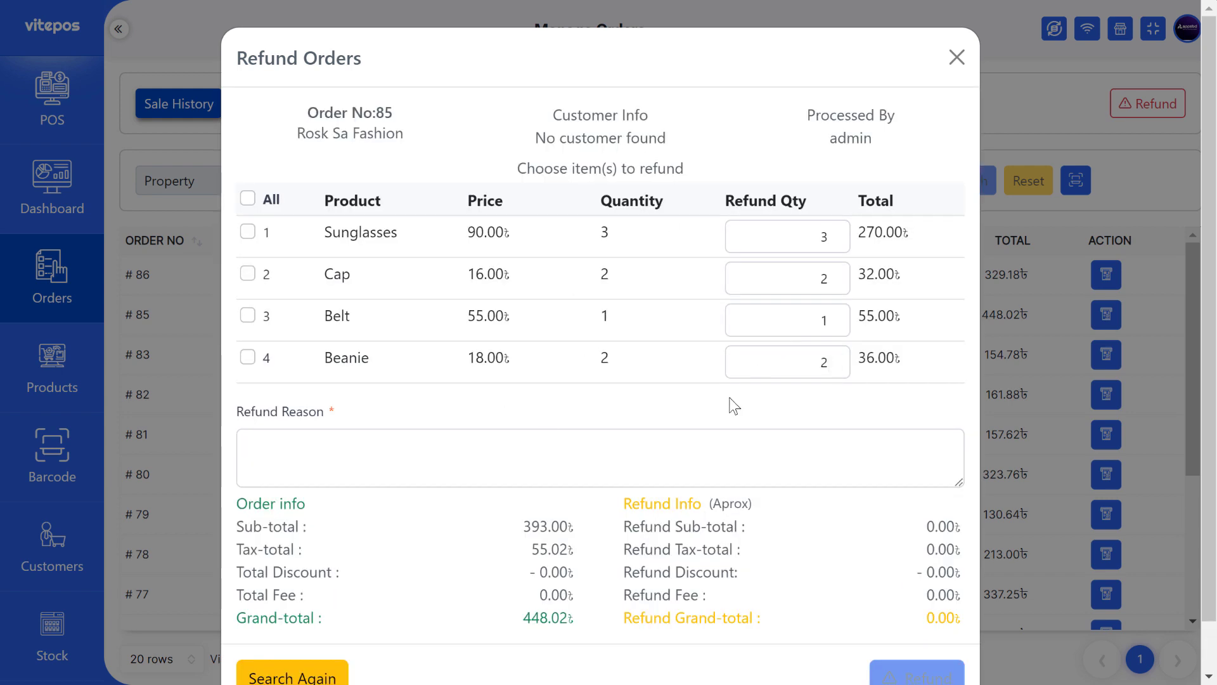
scroll(698, 418, "down", 1)
scroll(403, 229, "up", 1)
Select all items, give the reason 'Full refund test', and submit the 448.02 full refund
left_click(250, 203)
scroll(309, 364, "down", 1)
left_click(319, 392)
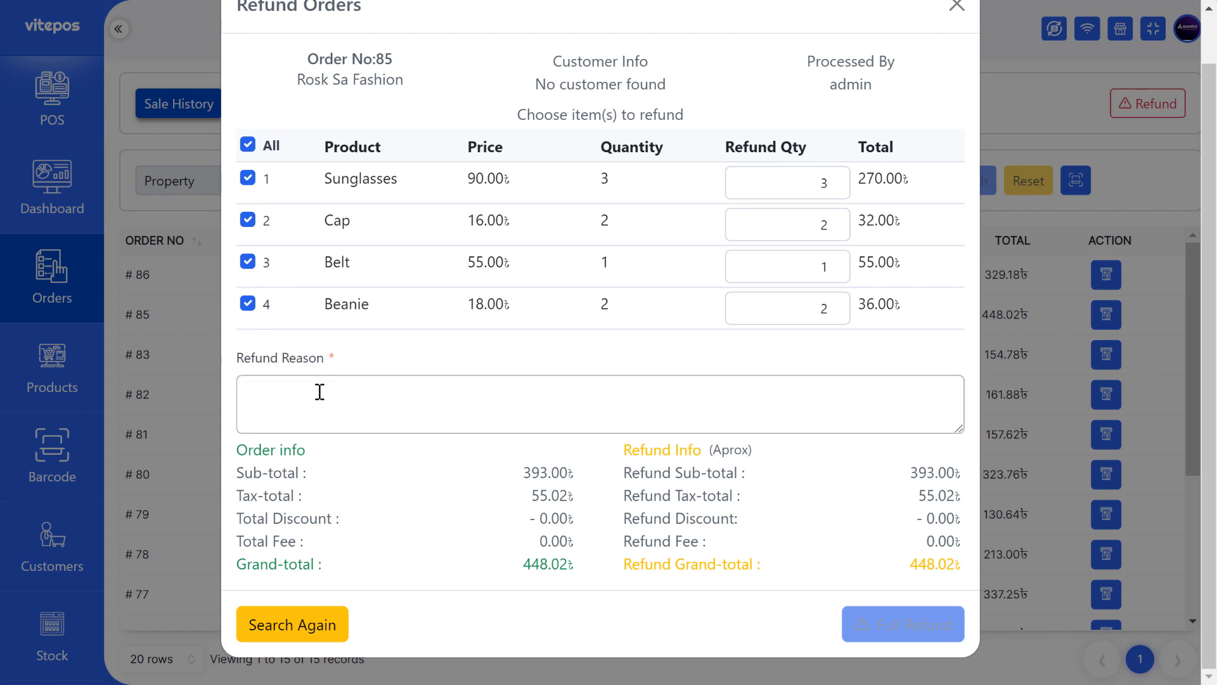
type("Full refund test")
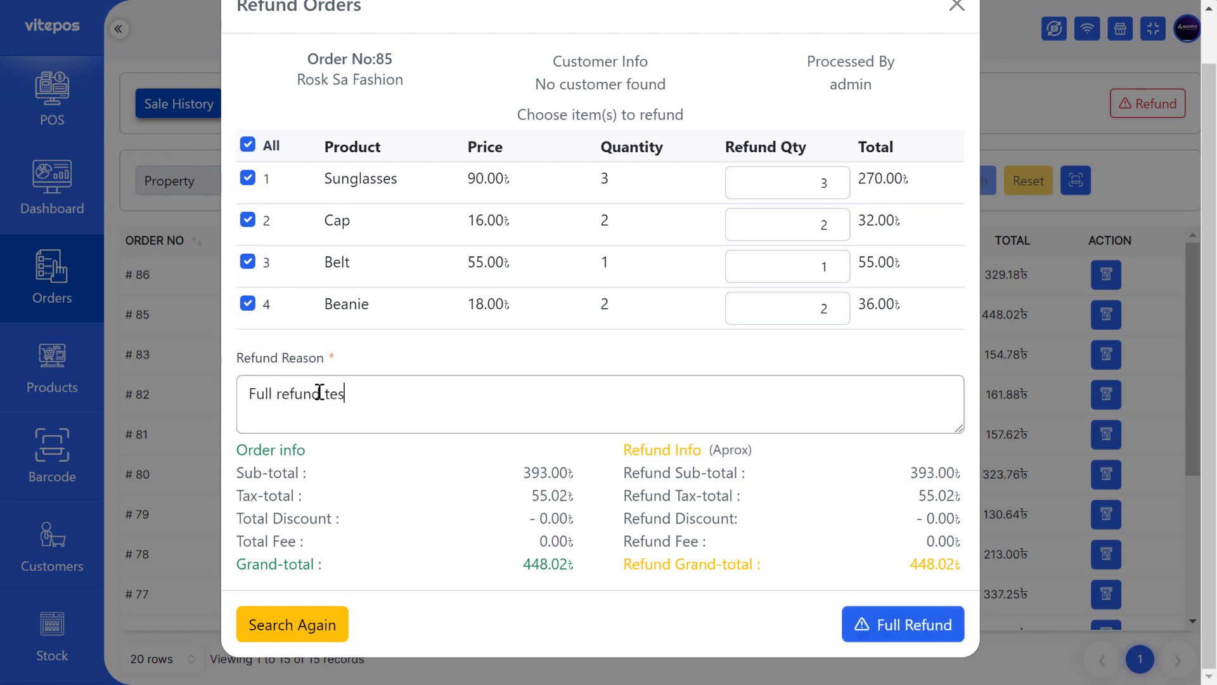
left_click(929, 624)
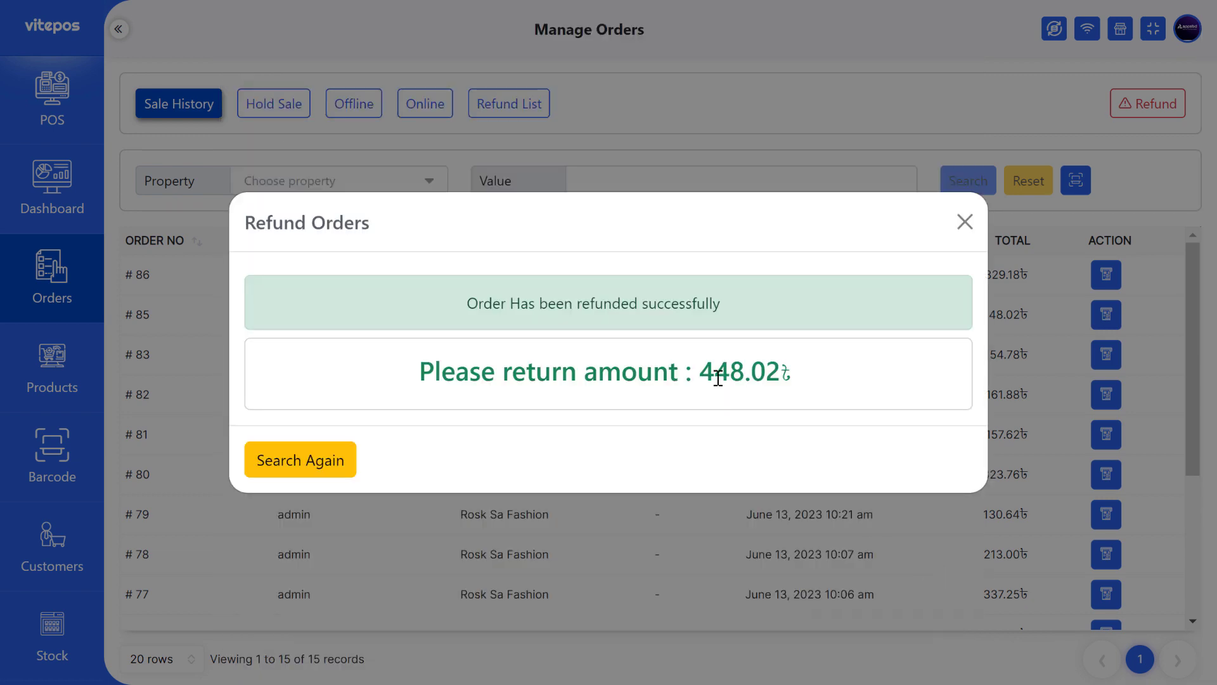
left_click_drag(699, 374, 740, 428)
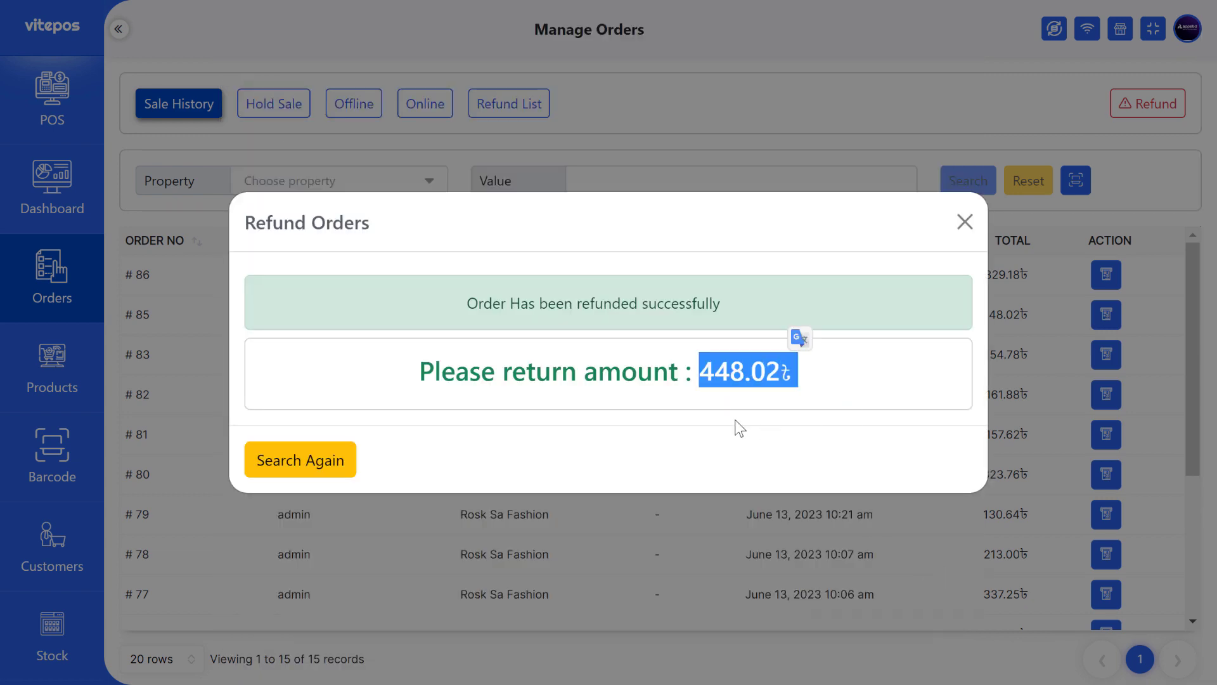
left_click(965, 221)
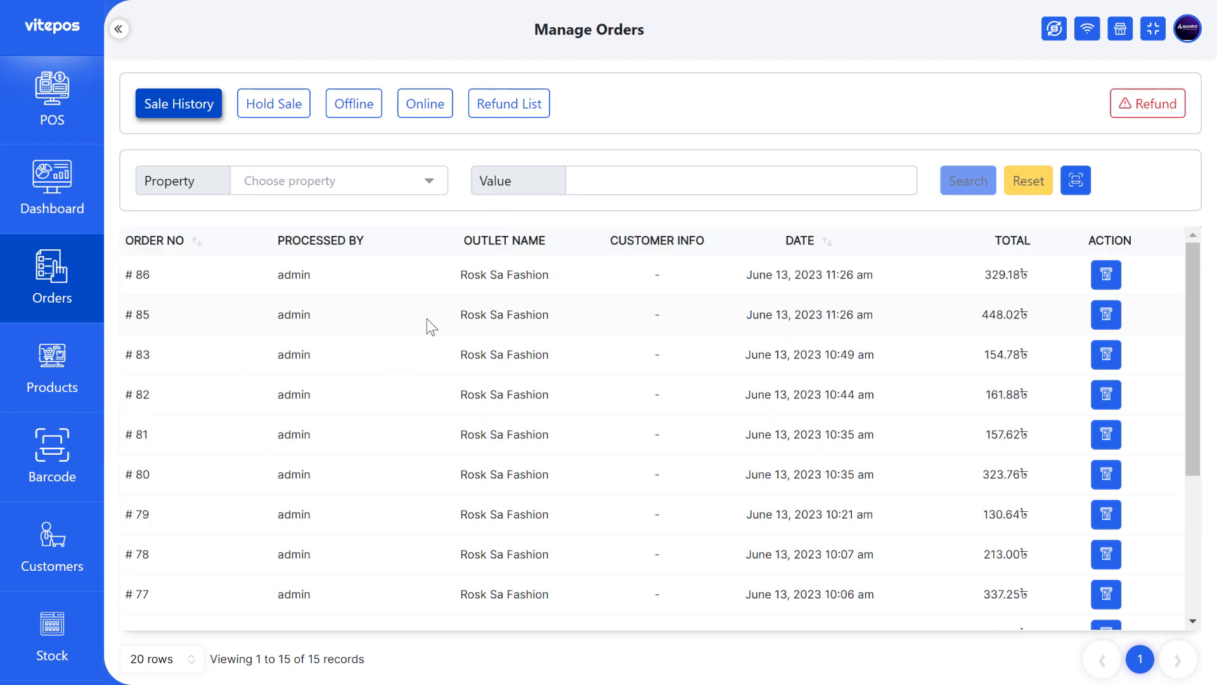
Show the Refund List and open the details of refunded order #86
left_click(504, 109)
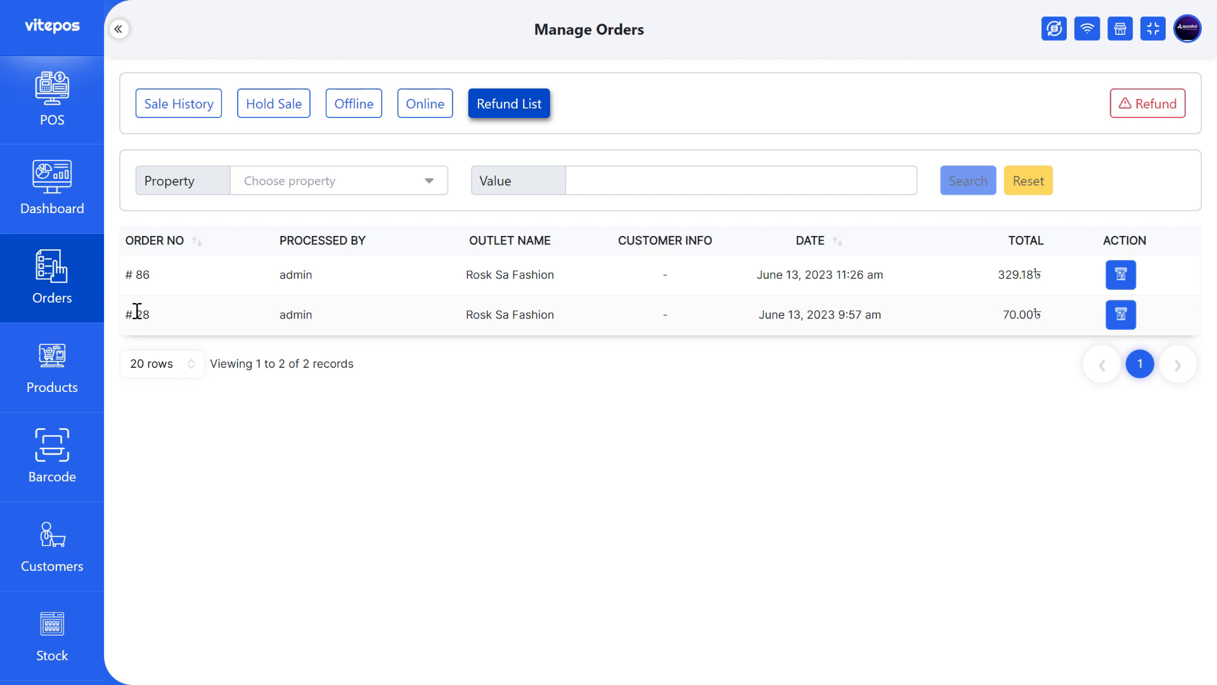
double_click(145, 310)
left_click(1135, 275)
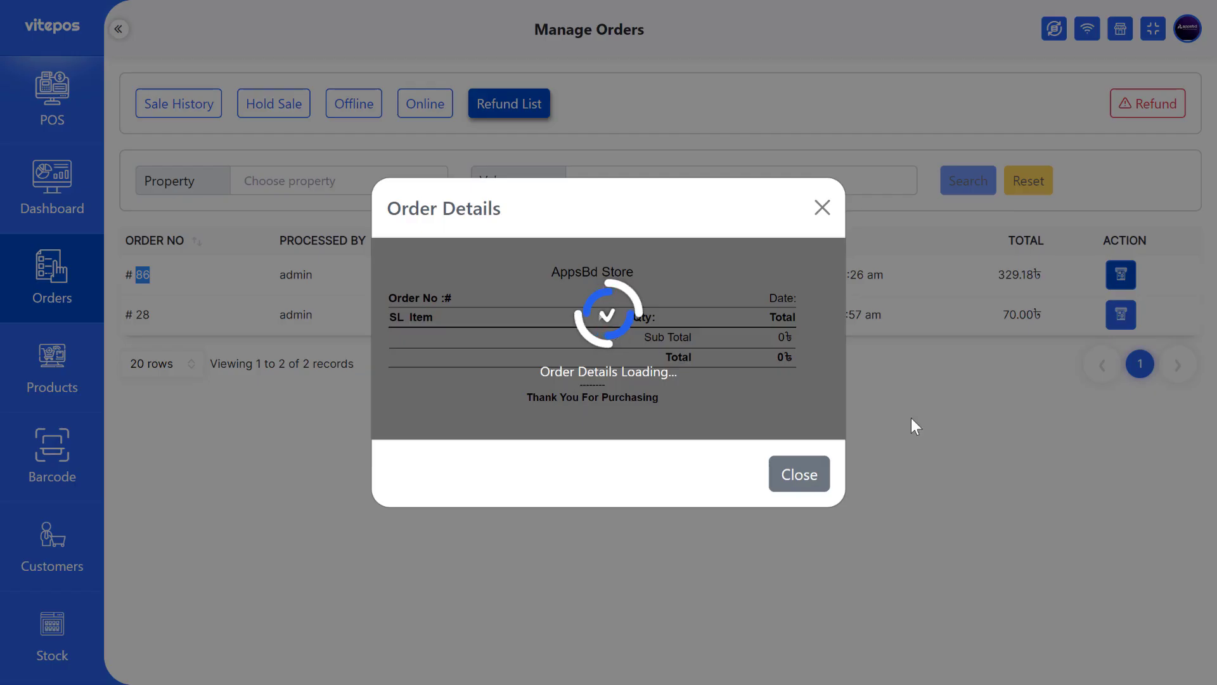
Review order #86's receipt: refund #87 for one Sunglasses and one Cap, 115.54 total
scroll(470, 225, "down", 1)
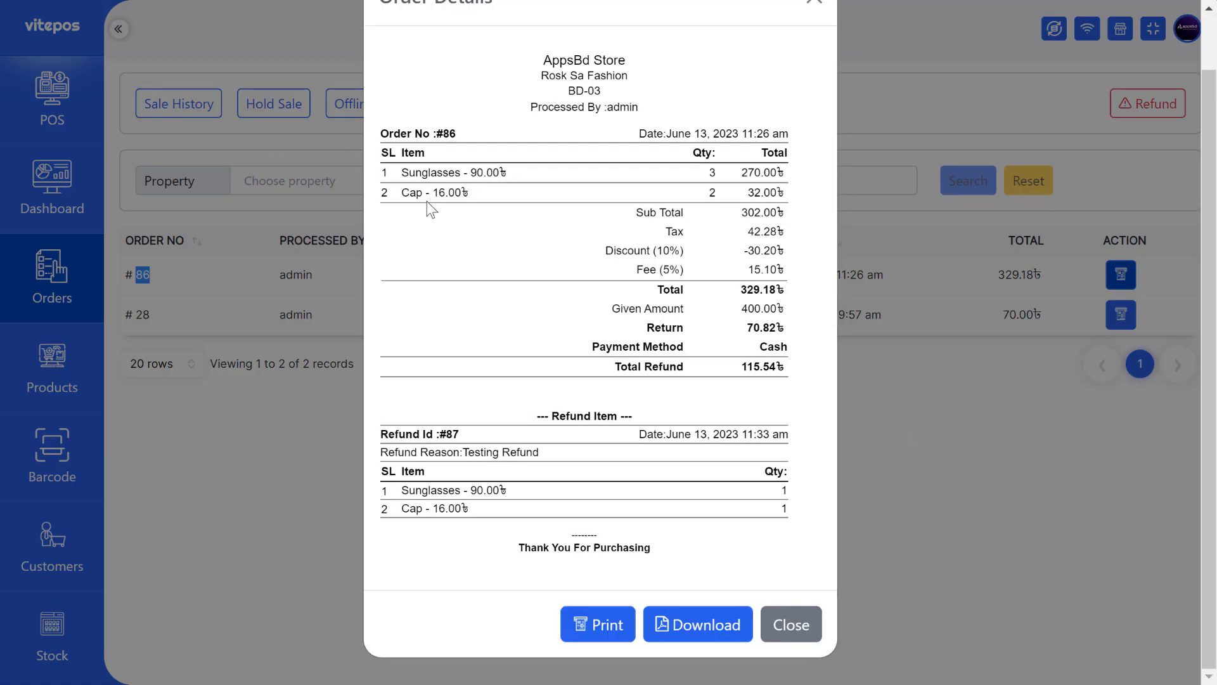
left_click_drag(742, 367, 769, 366)
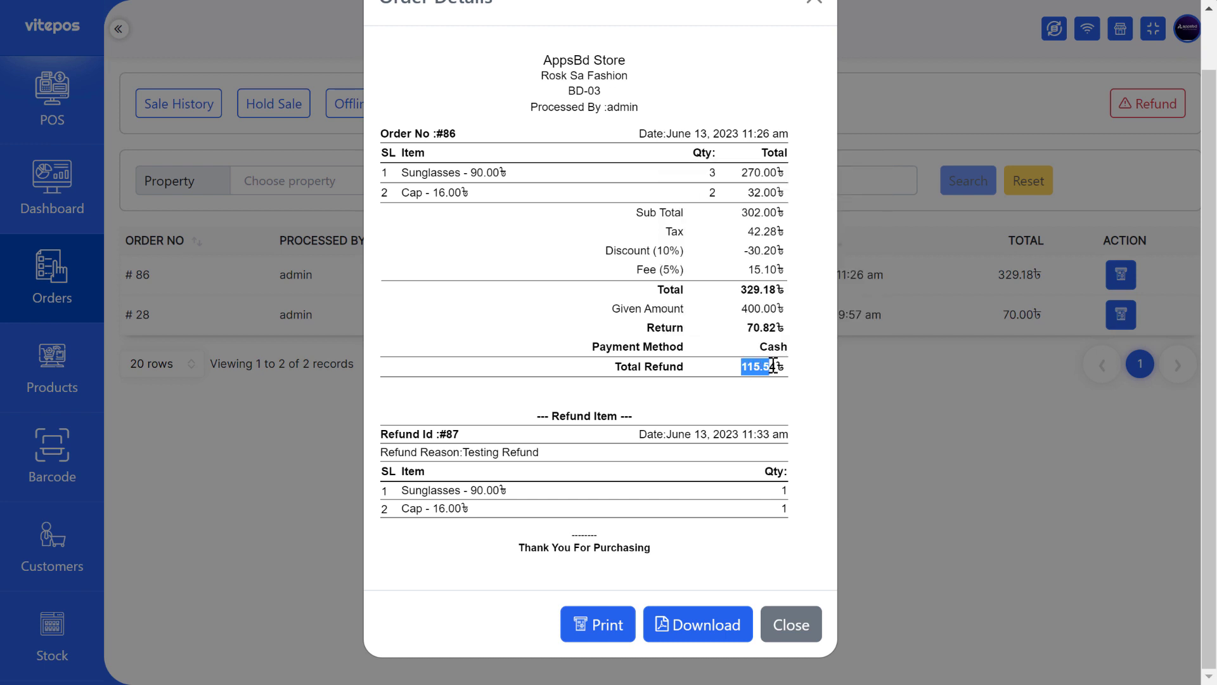
left_click(550, 418)
left_click_drag(464, 451, 558, 468)
left_click(558, 495)
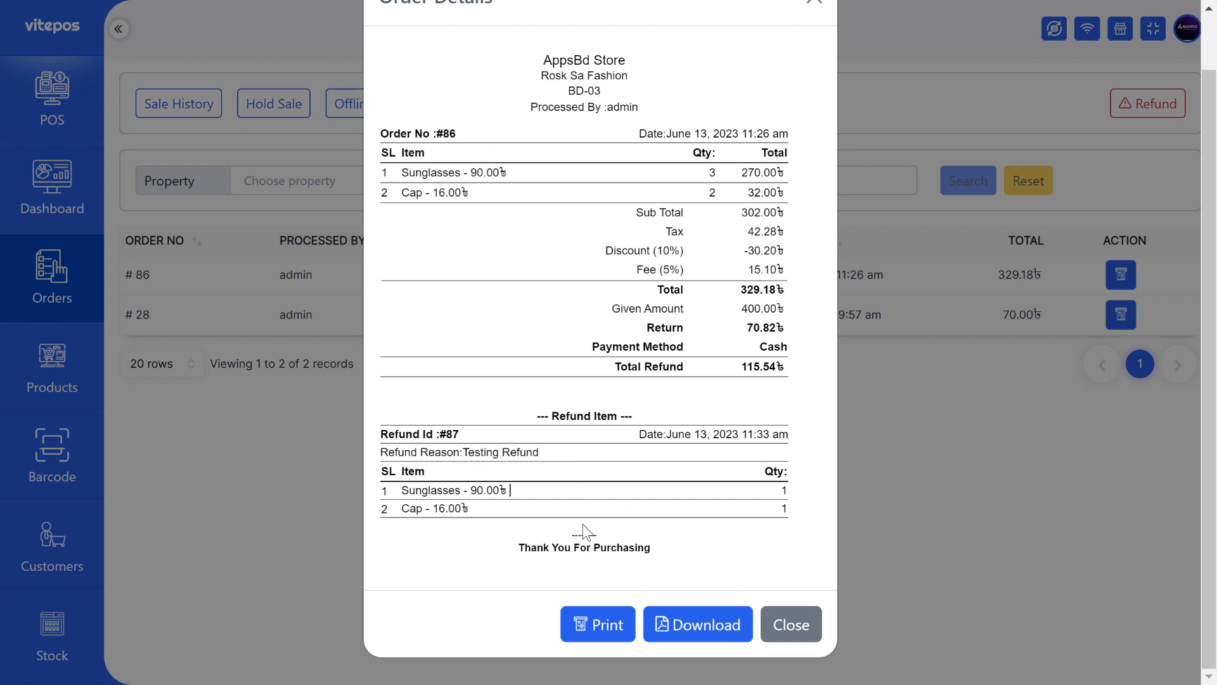